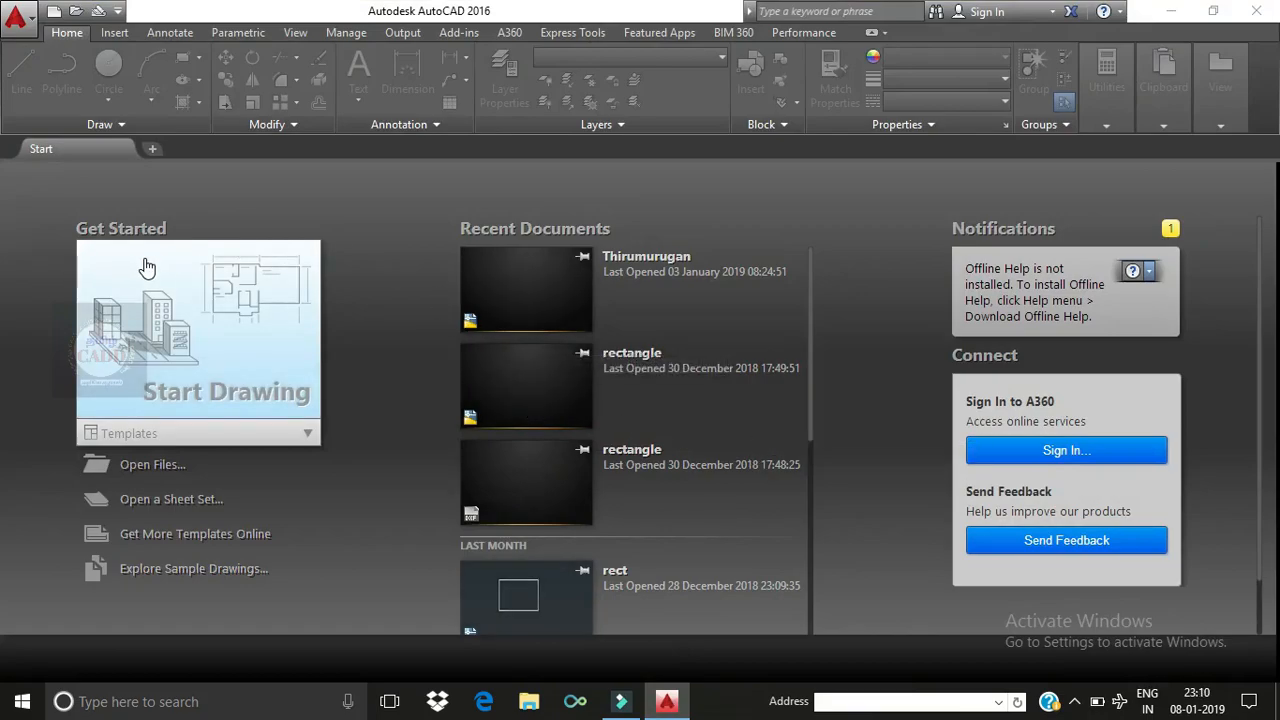
Step: Start a new drawing and set its length units to decimal with a precision of 0.0
click(205, 362)
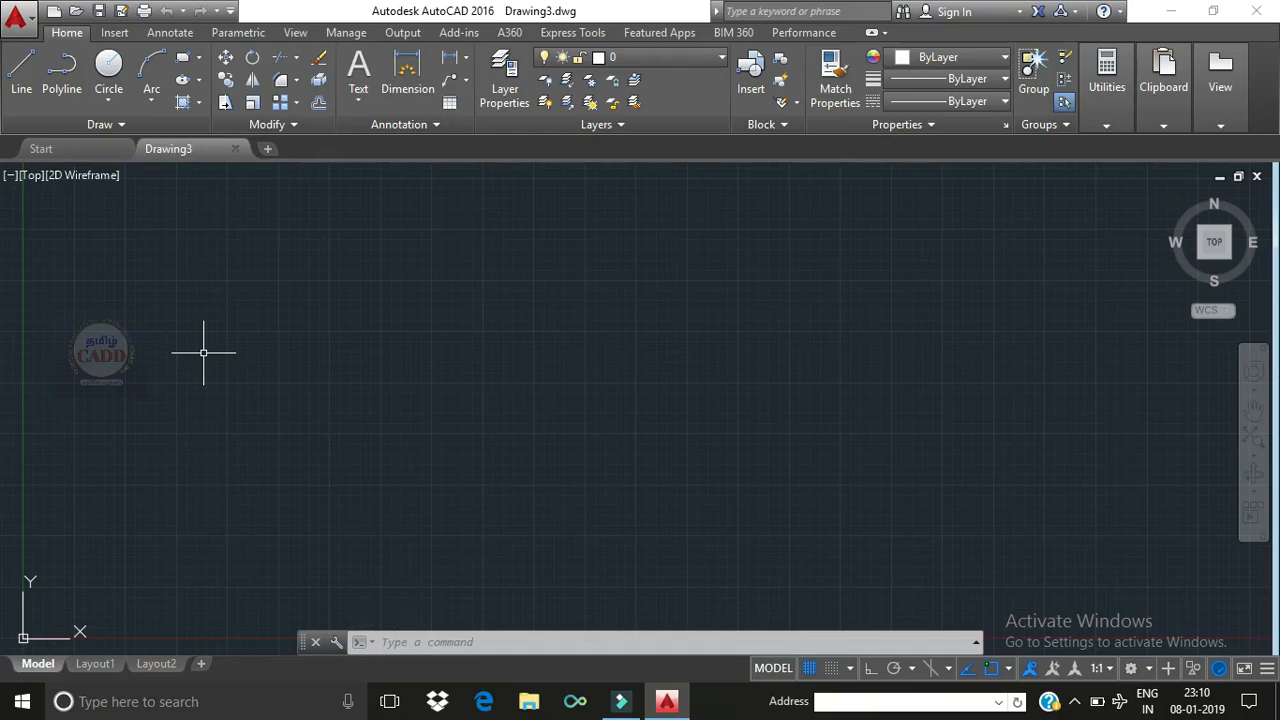
text(un)
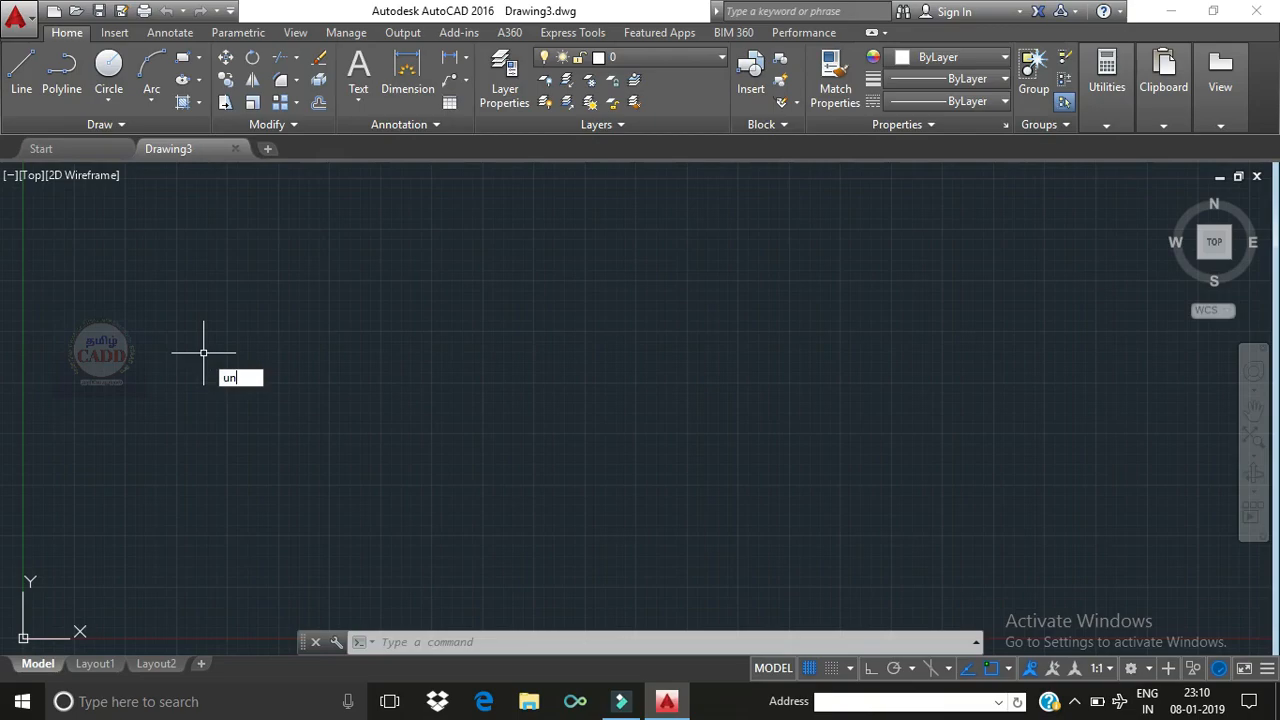
key(Return)
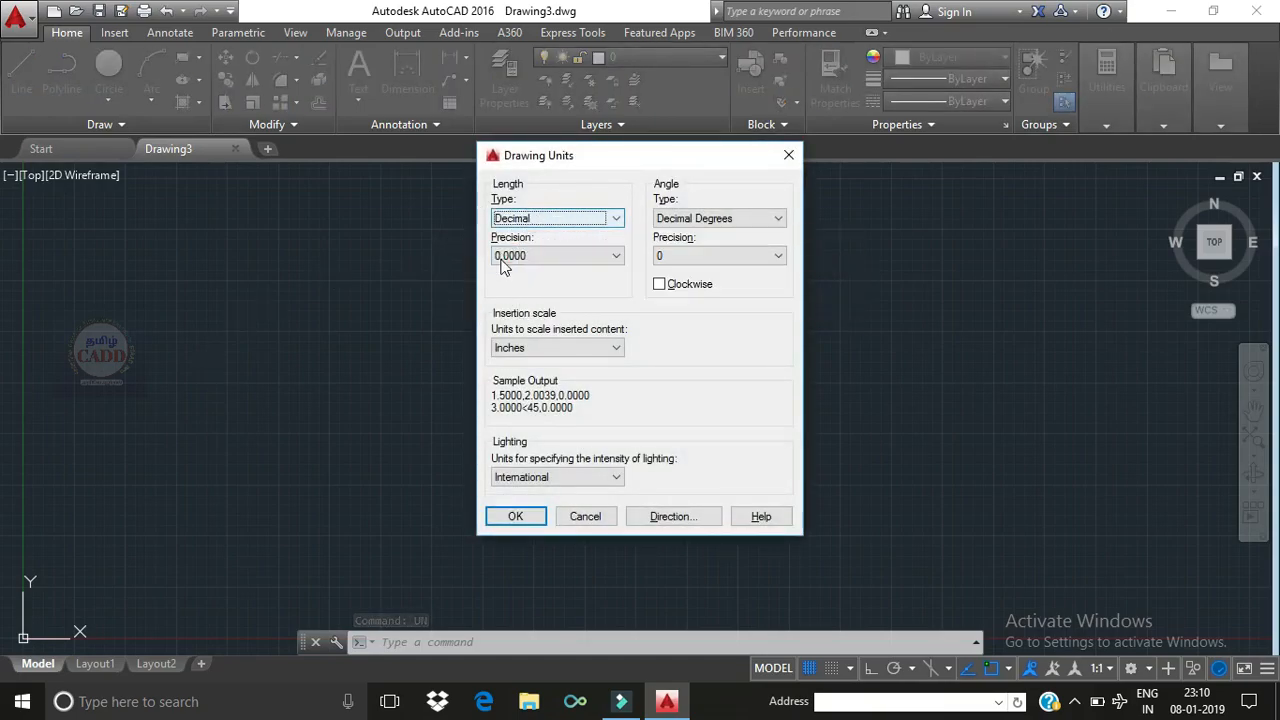
click(571, 257)
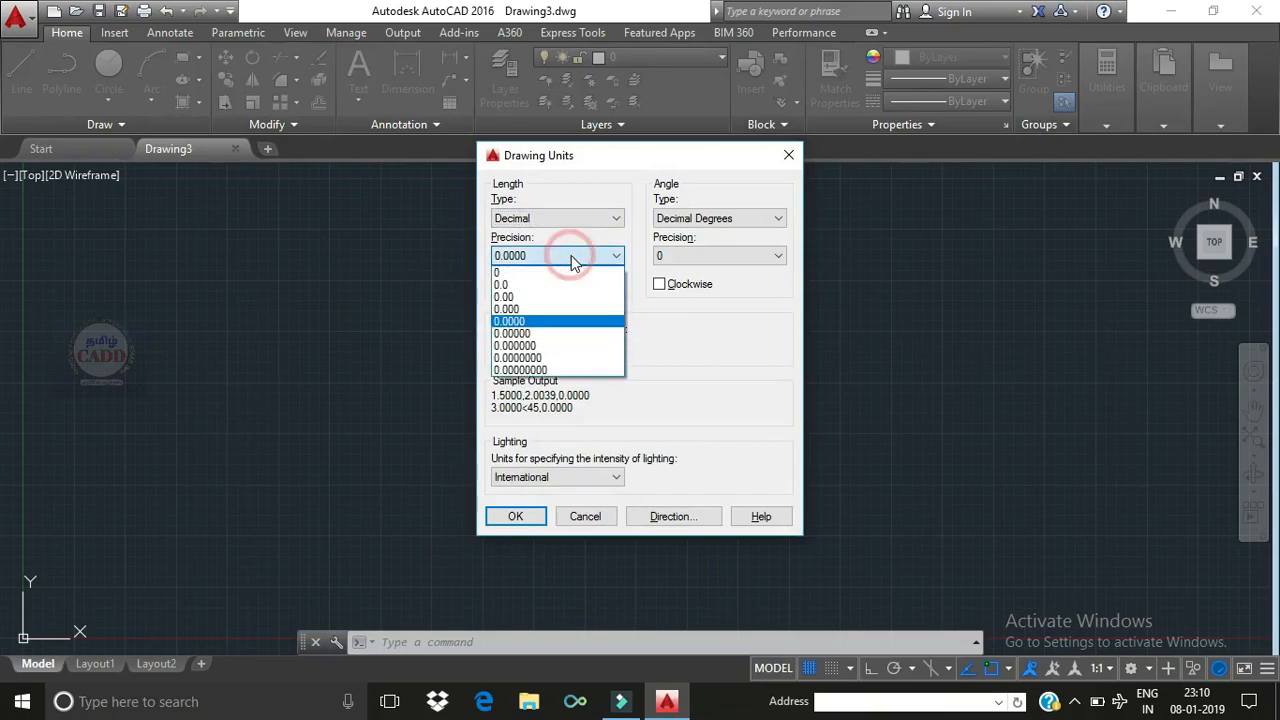
click(504, 286)
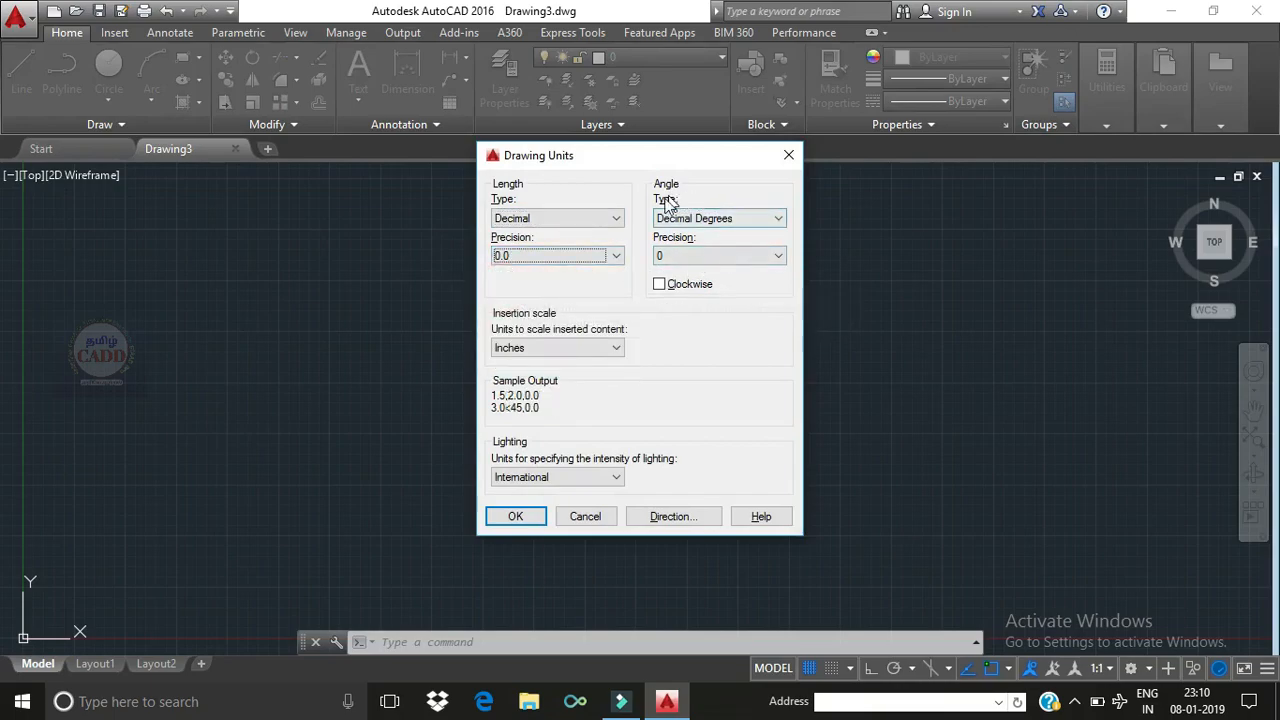
click(515, 518)
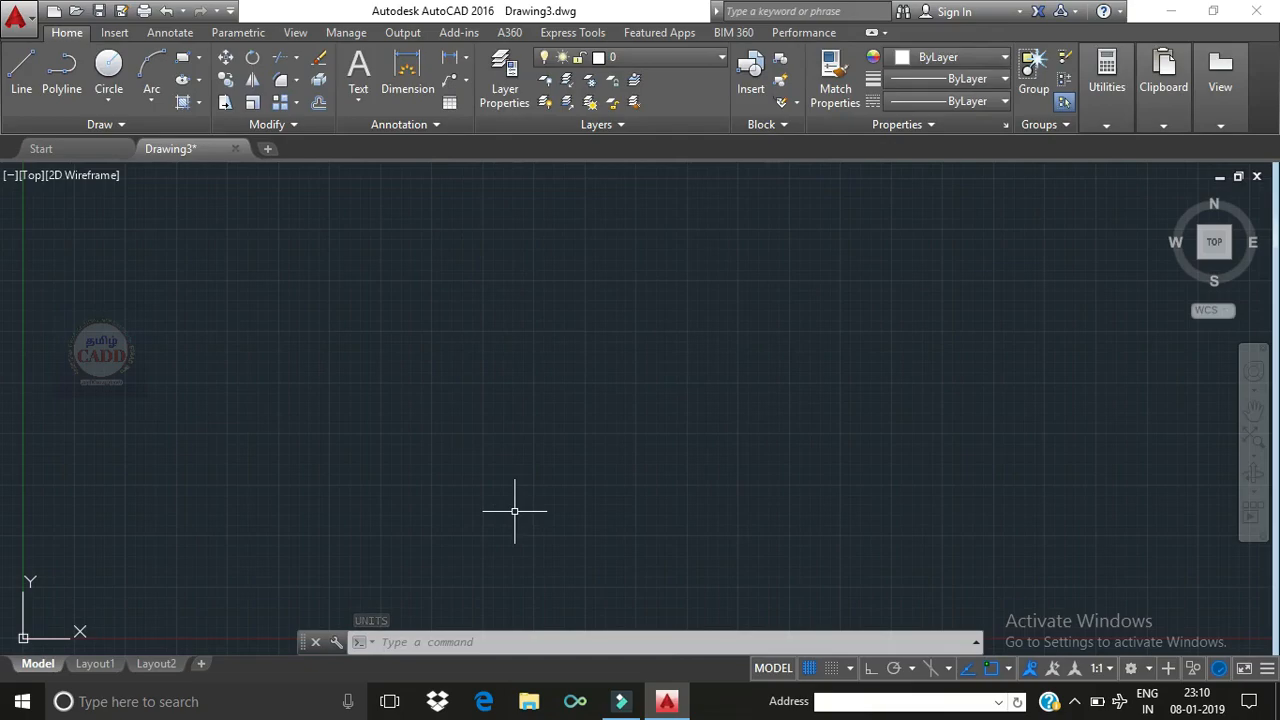
Step: Set the model space limits with the lower left corner at 0,0 and the upper right corner at 200,200
text(LI)
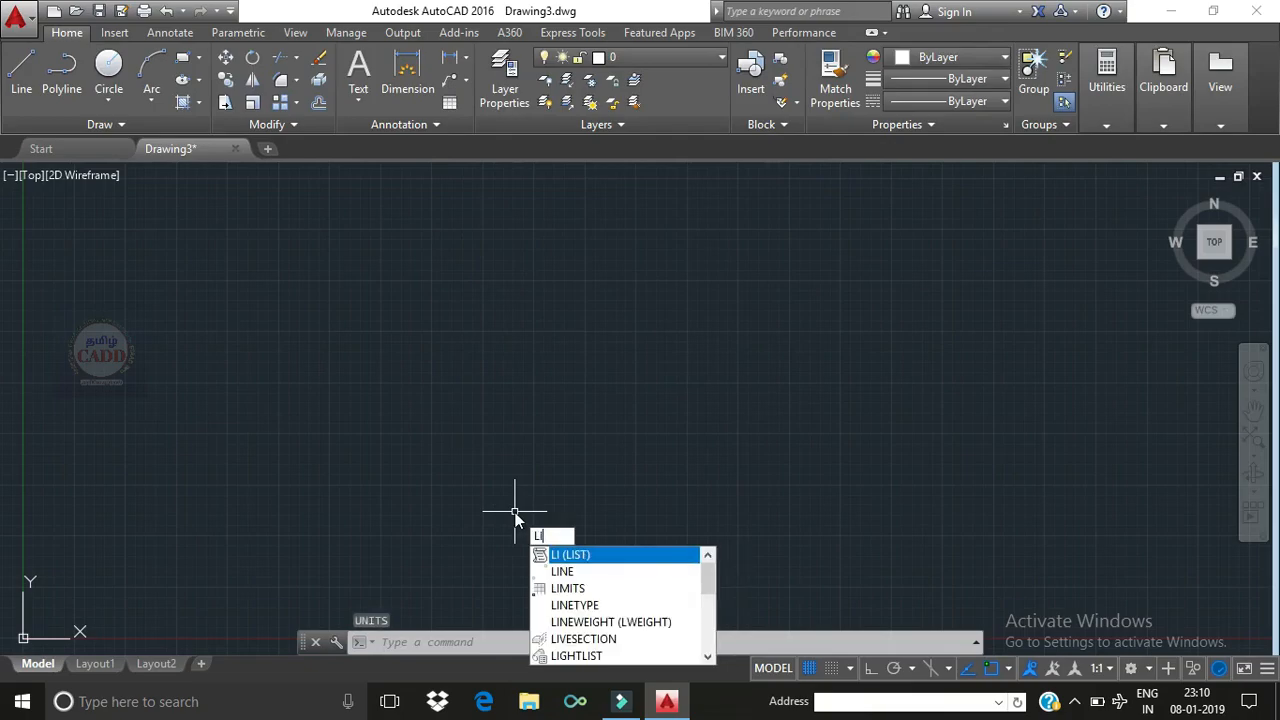
text(MITS)
key(Return)
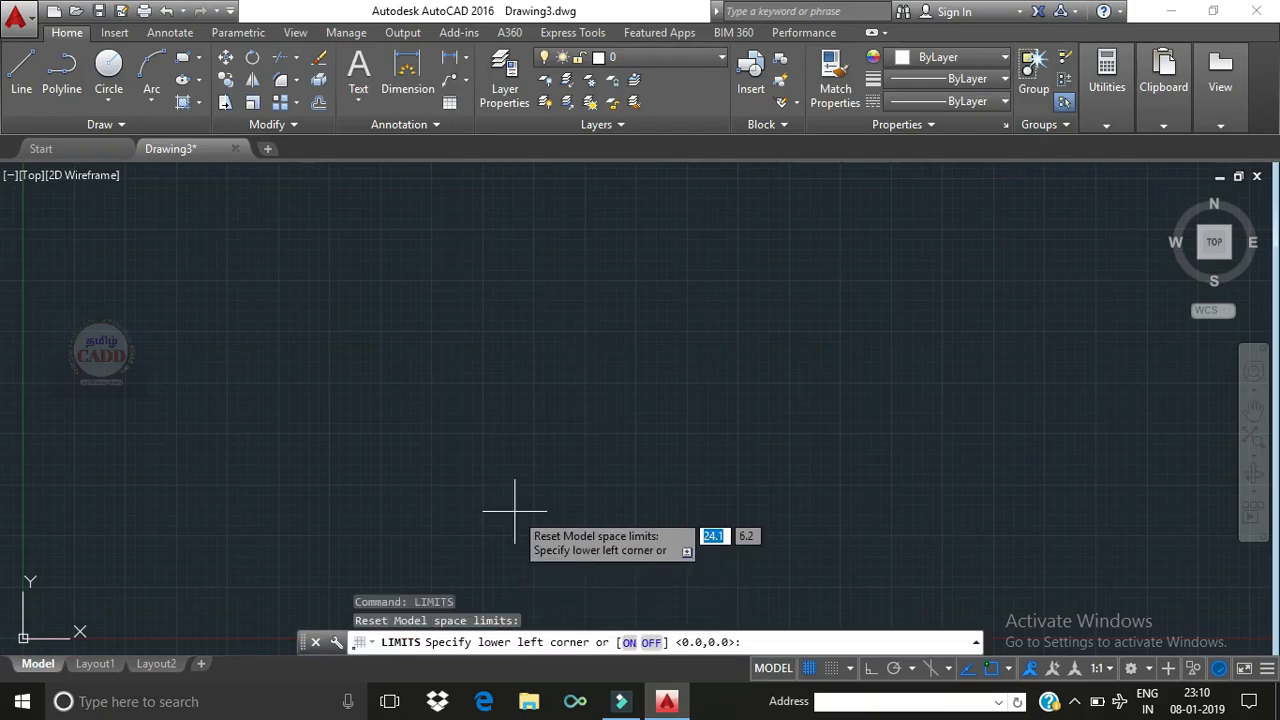
key(Return)
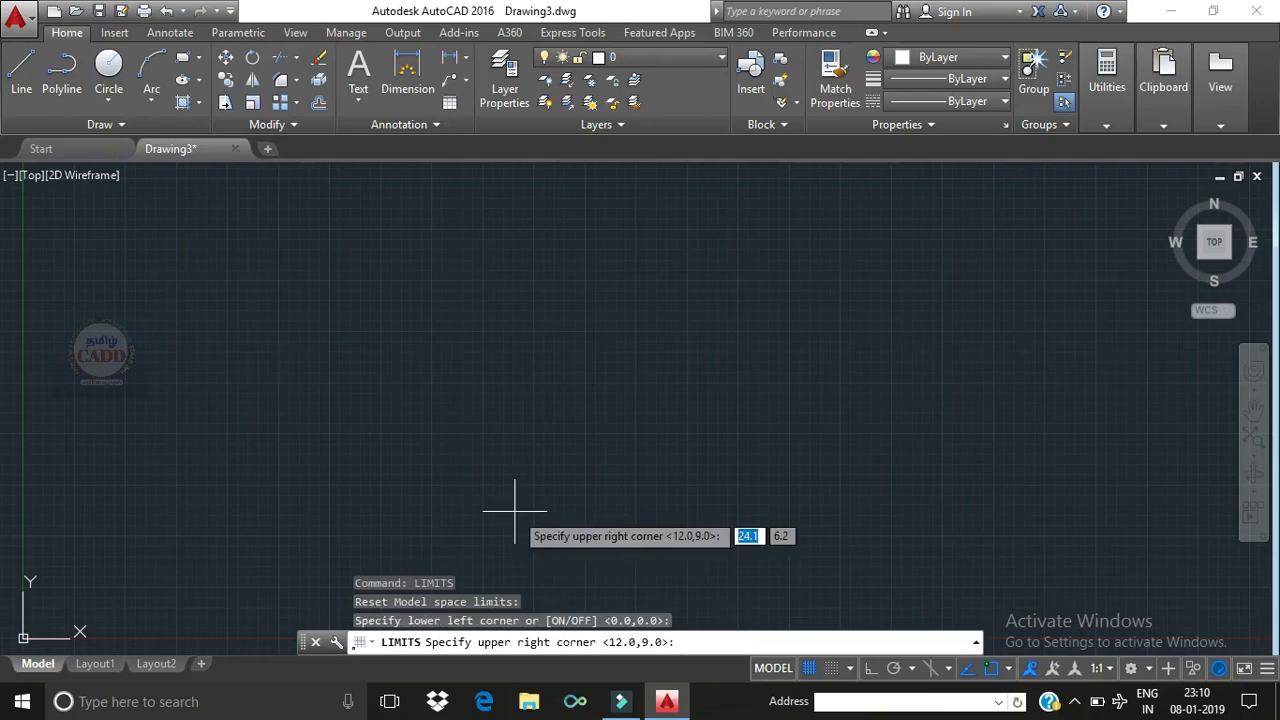
text(200)
key(Tab)
text(200)
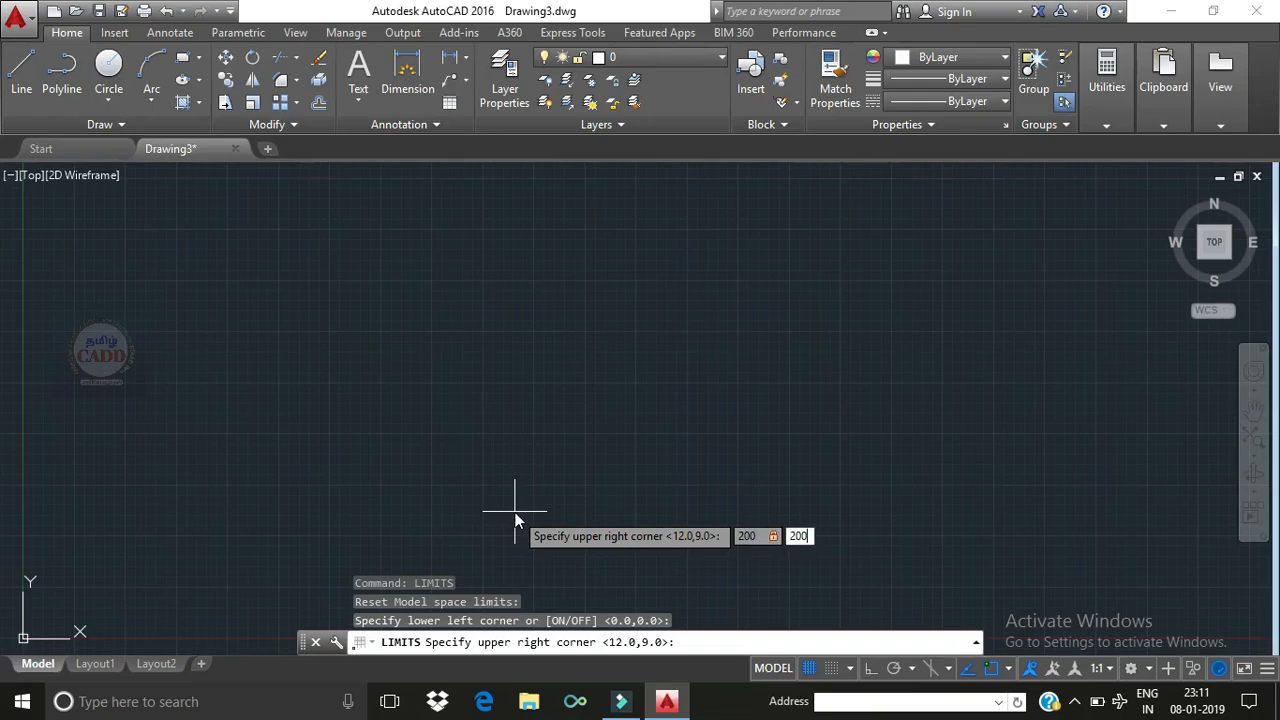
key(Return)
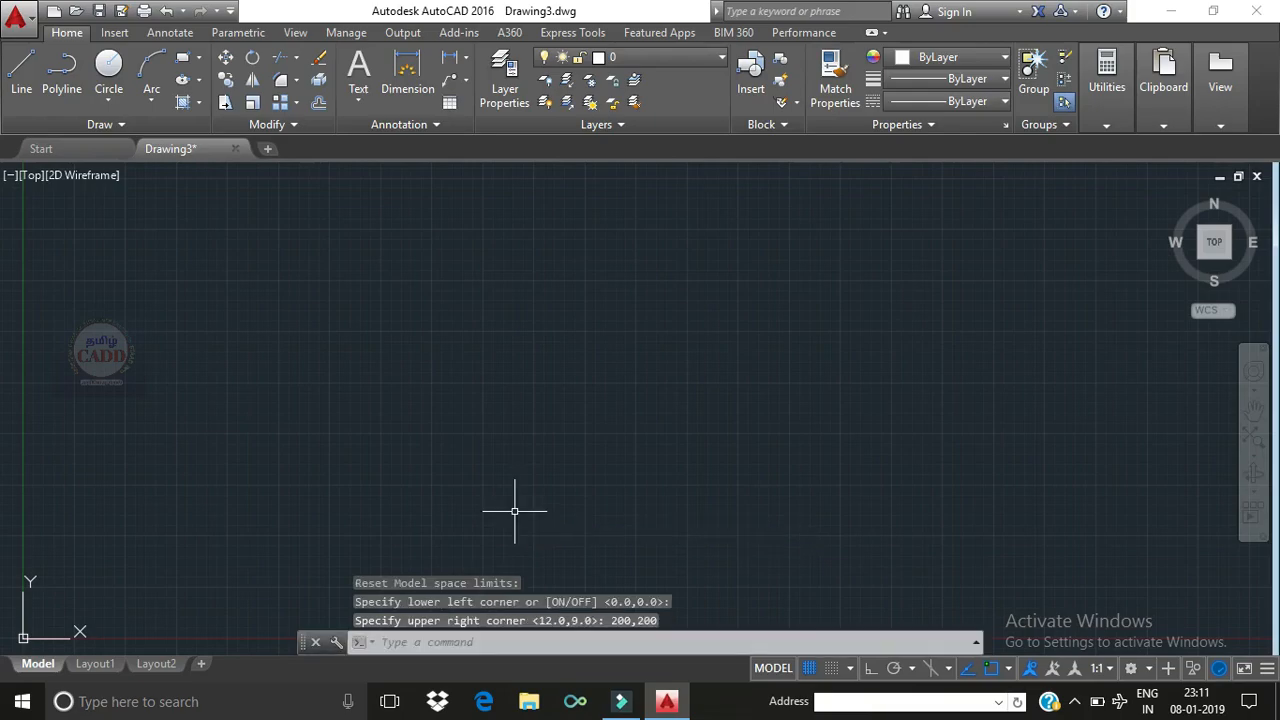
Step: Zoom All to fit the drawing limits in the view
text(z)
key(Return)
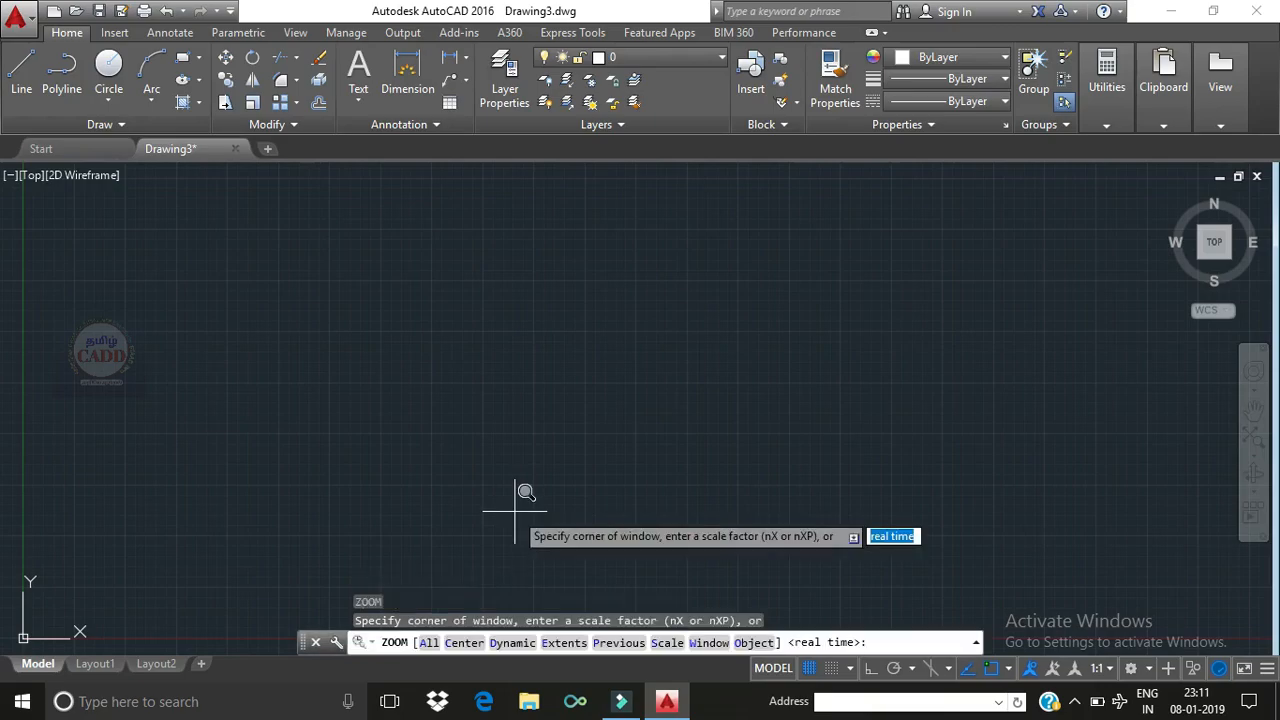
text(a)
key(Return)
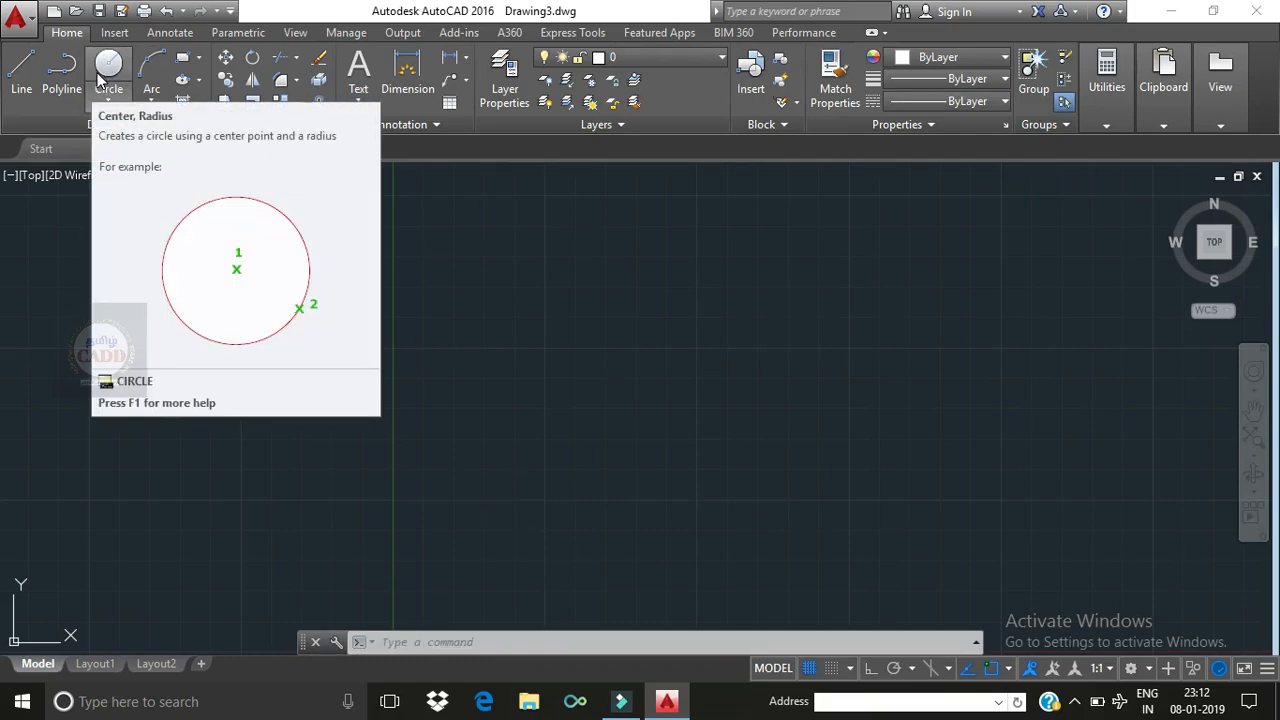
Step: Show the classic menu bar and examine the circle creation methods it offers
click(232, 10)
click(275, 393)
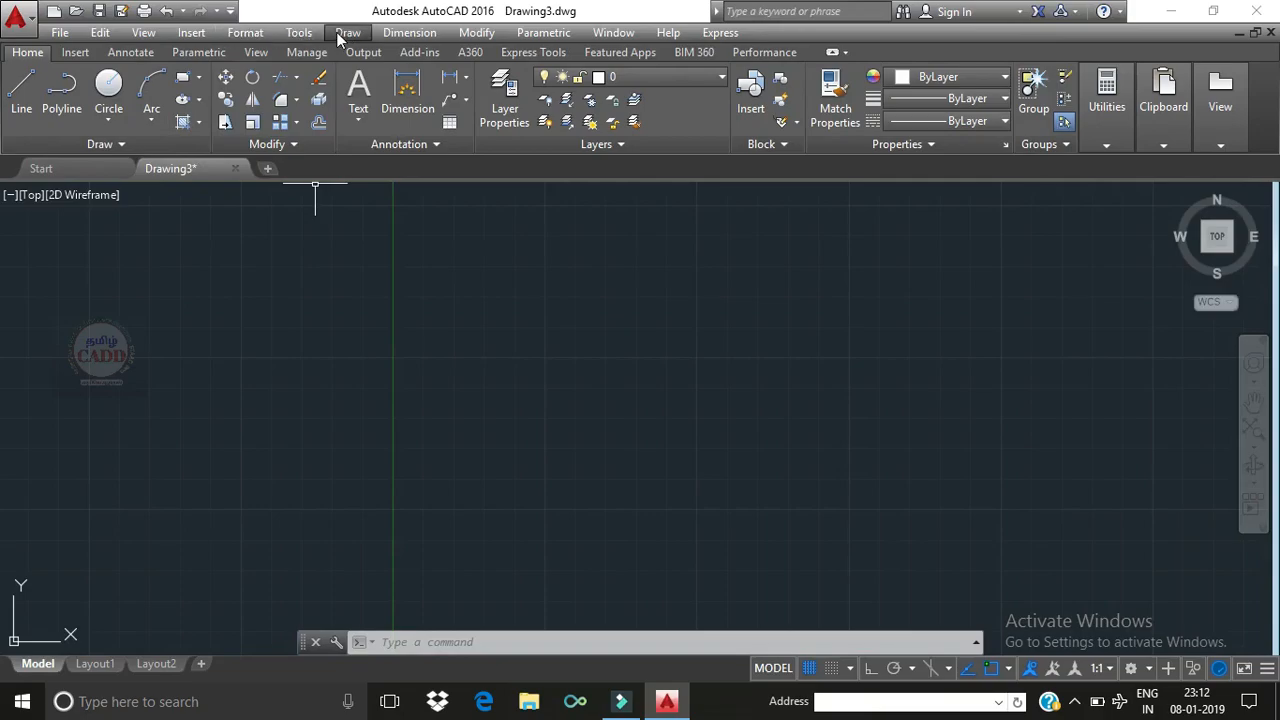
click(346, 33)
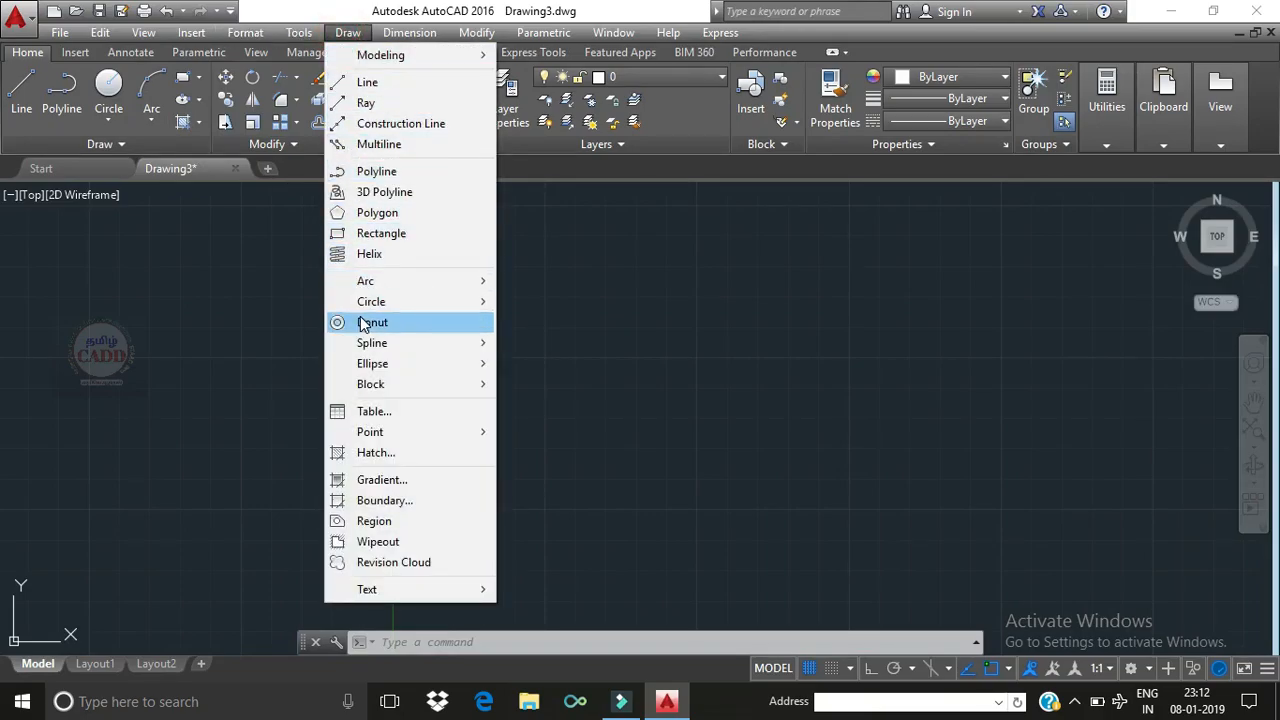
mouse_move(403, 300)
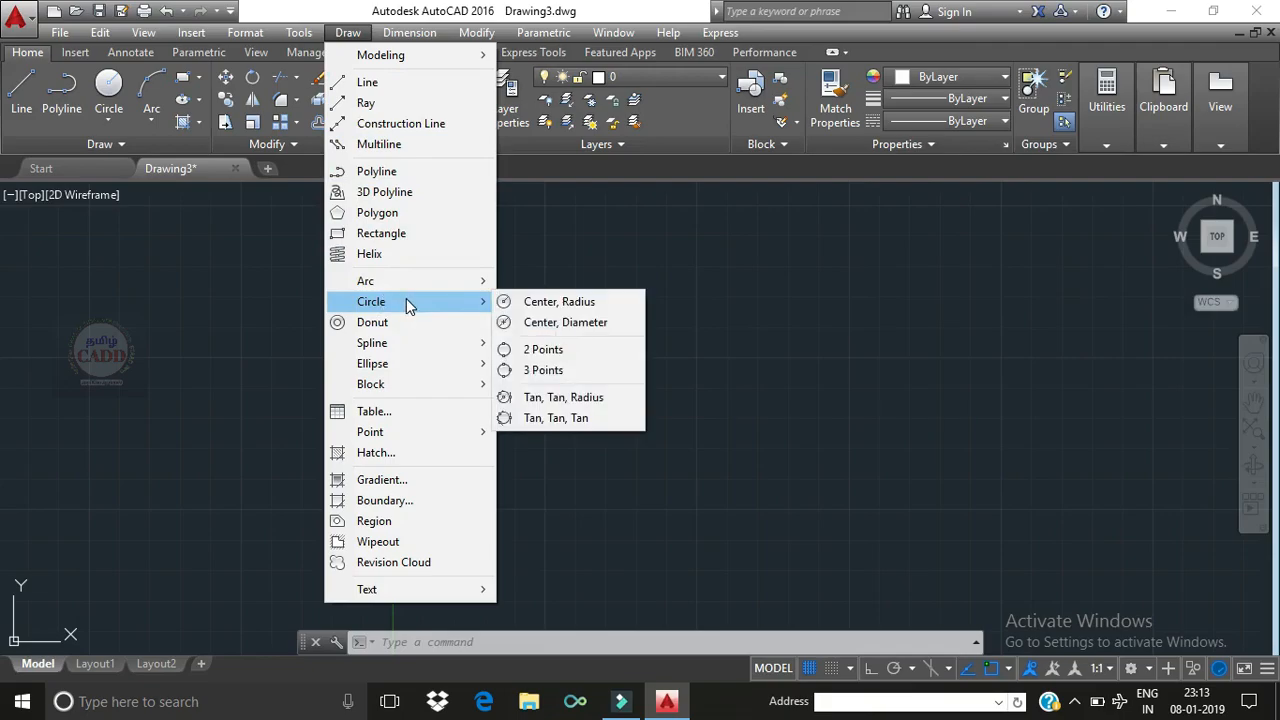
Step: Hide the classic menu bar again
click(299, 32)
click(230, 11)
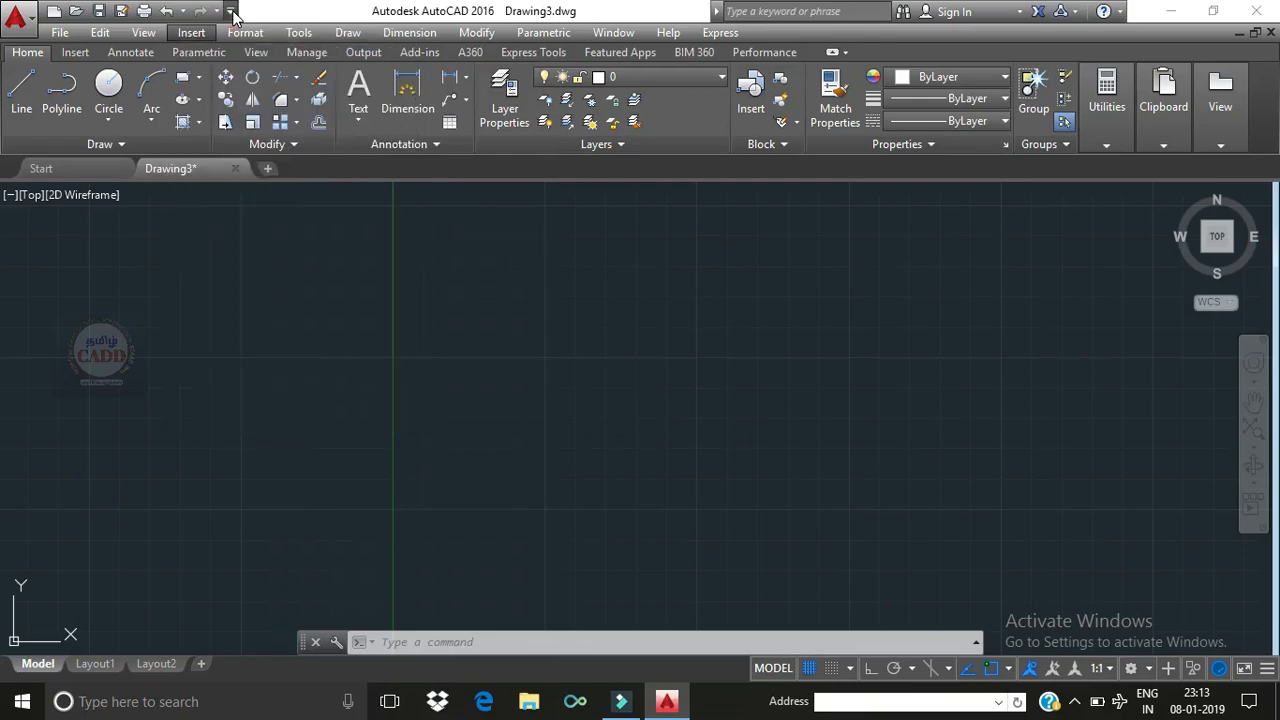
click(230, 11)
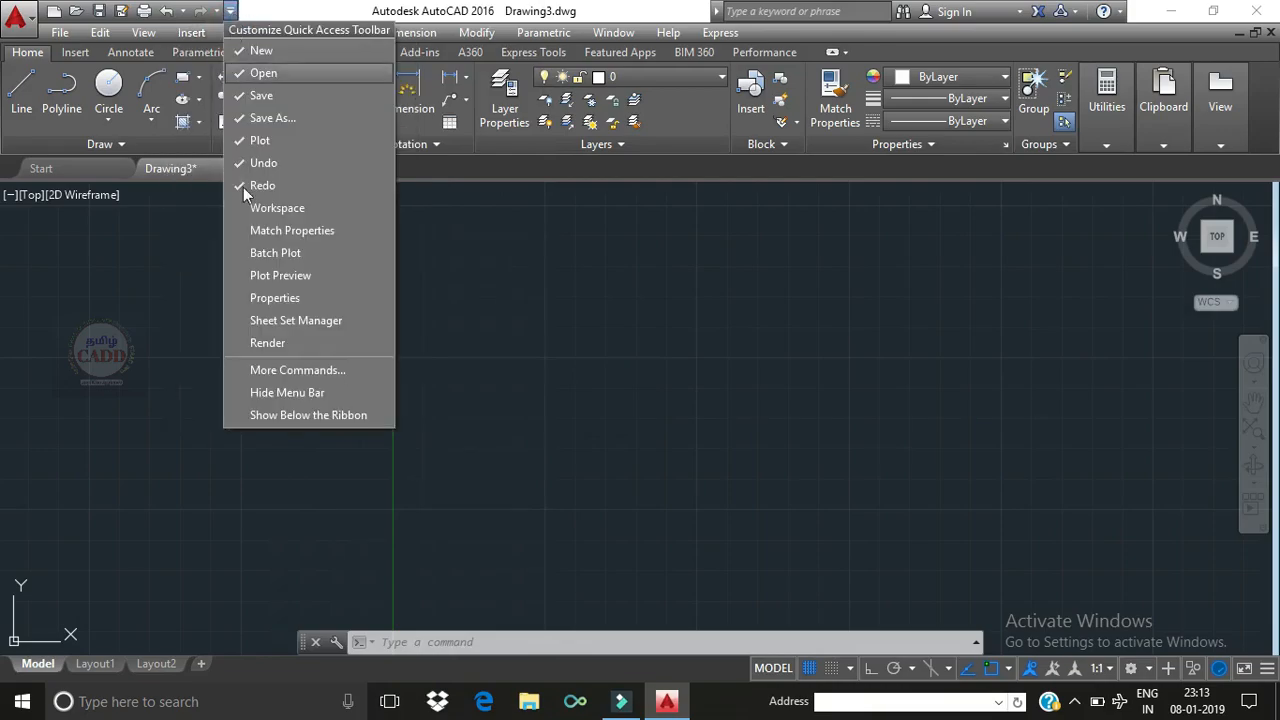
click(255, 392)
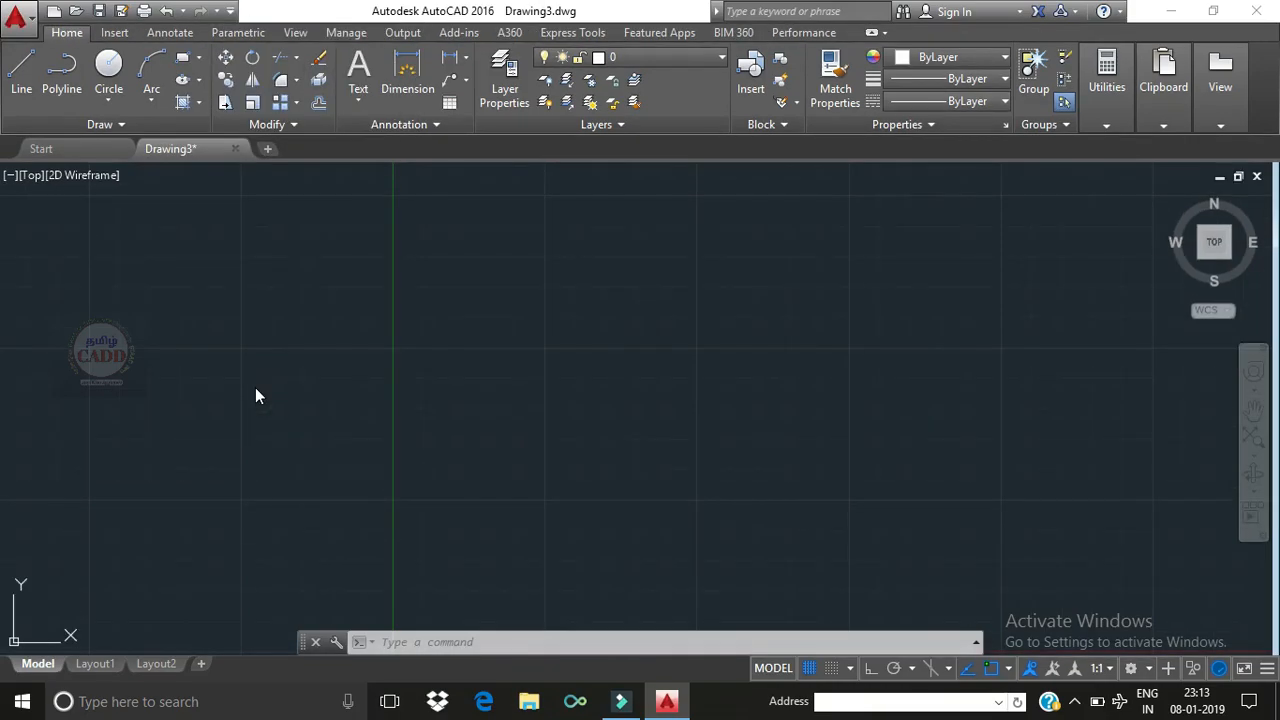
Step: Draw a center-radius circle freehand near the middle of the drawing area with a radius of about 46.2
text(c)
key(Return)
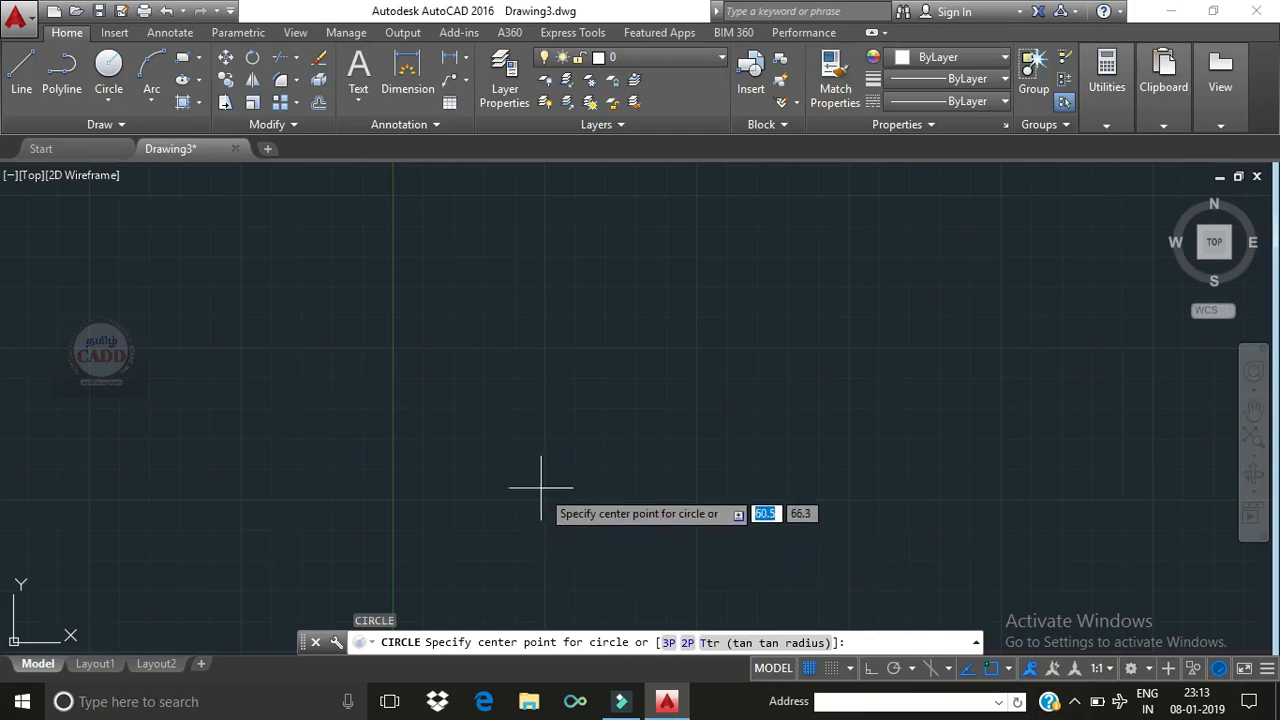
click(545, 427)
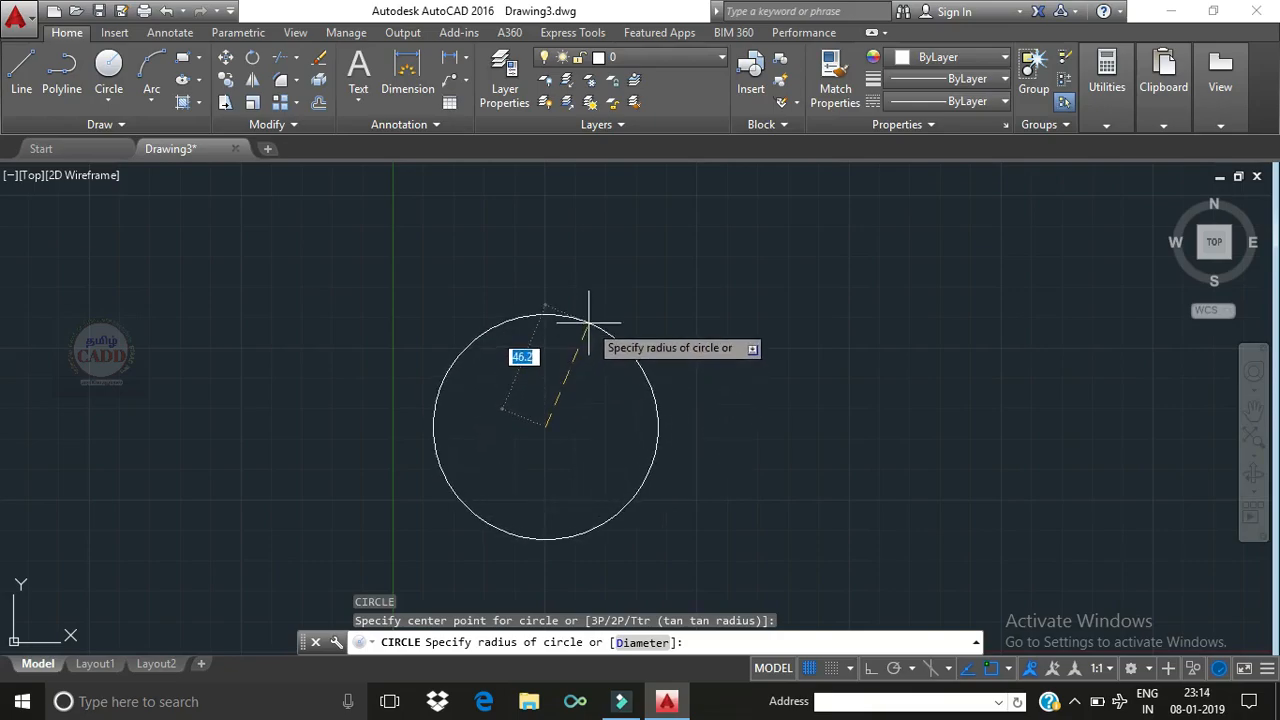
click(588, 321)
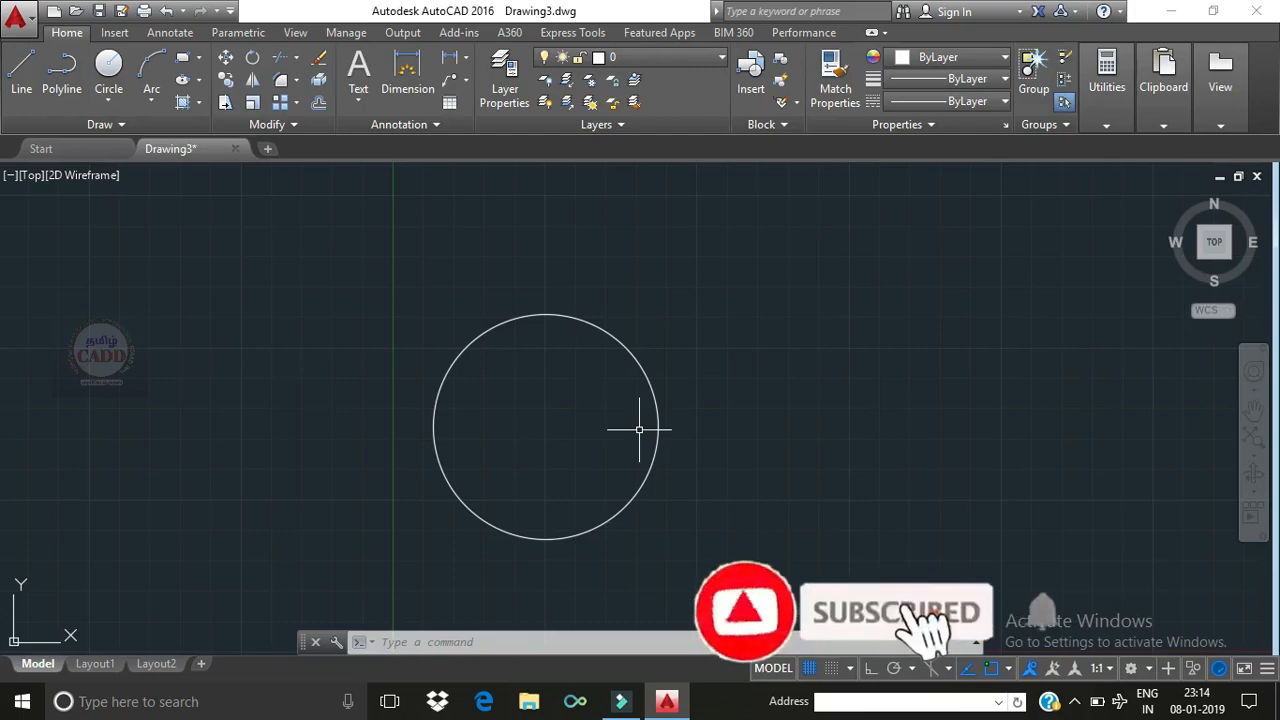
Step: Draw a circle of radius 20 to the right of the large circle, level with its center
text(c)
key(Return)
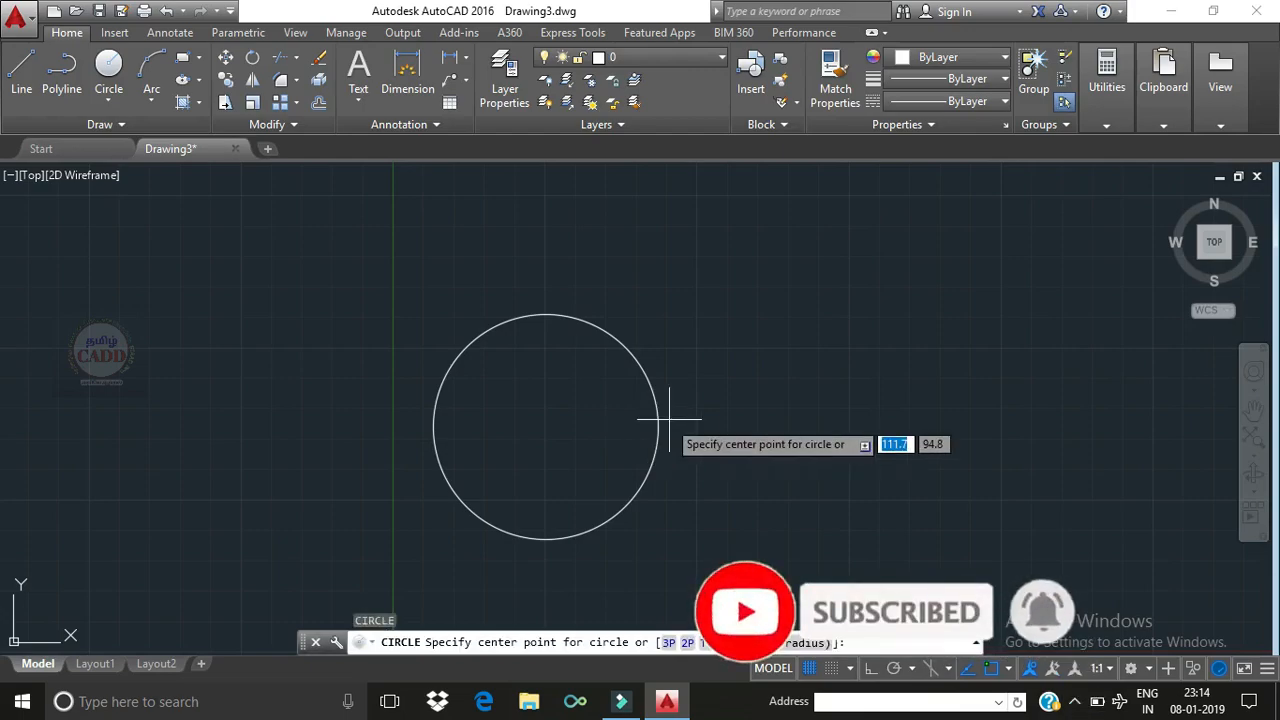
click(853, 427)
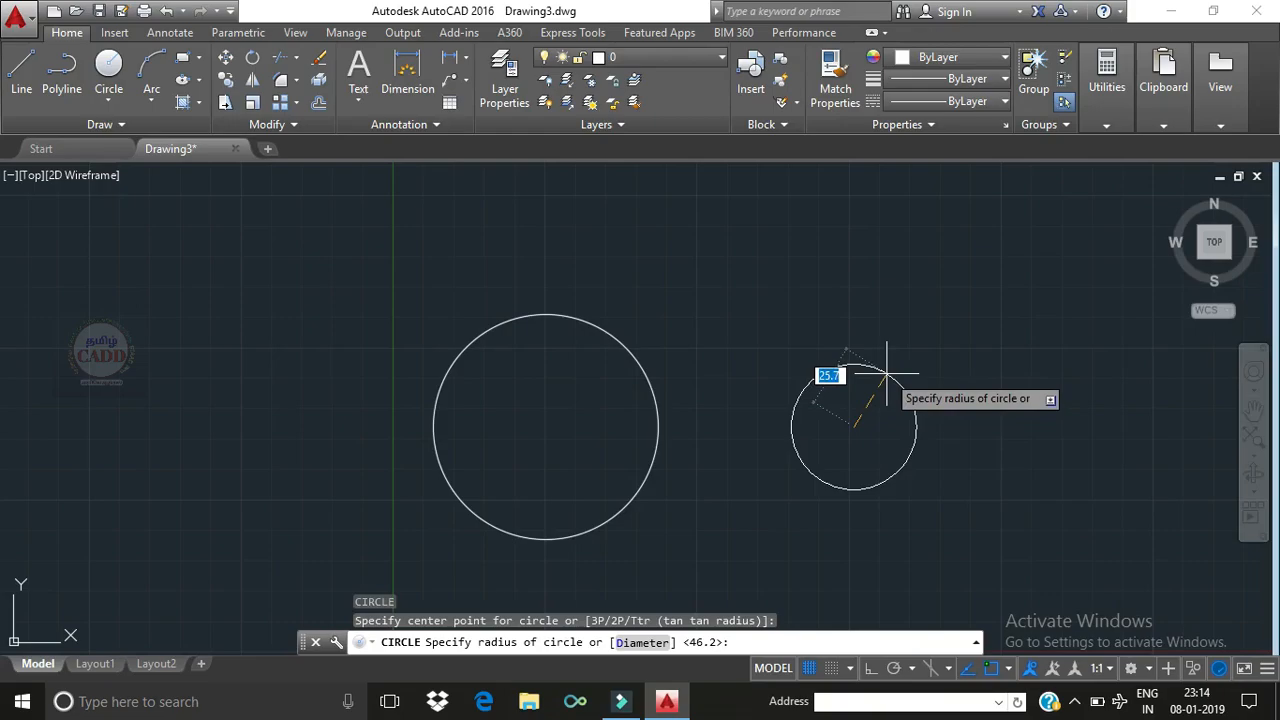
text(20)
key(Return)
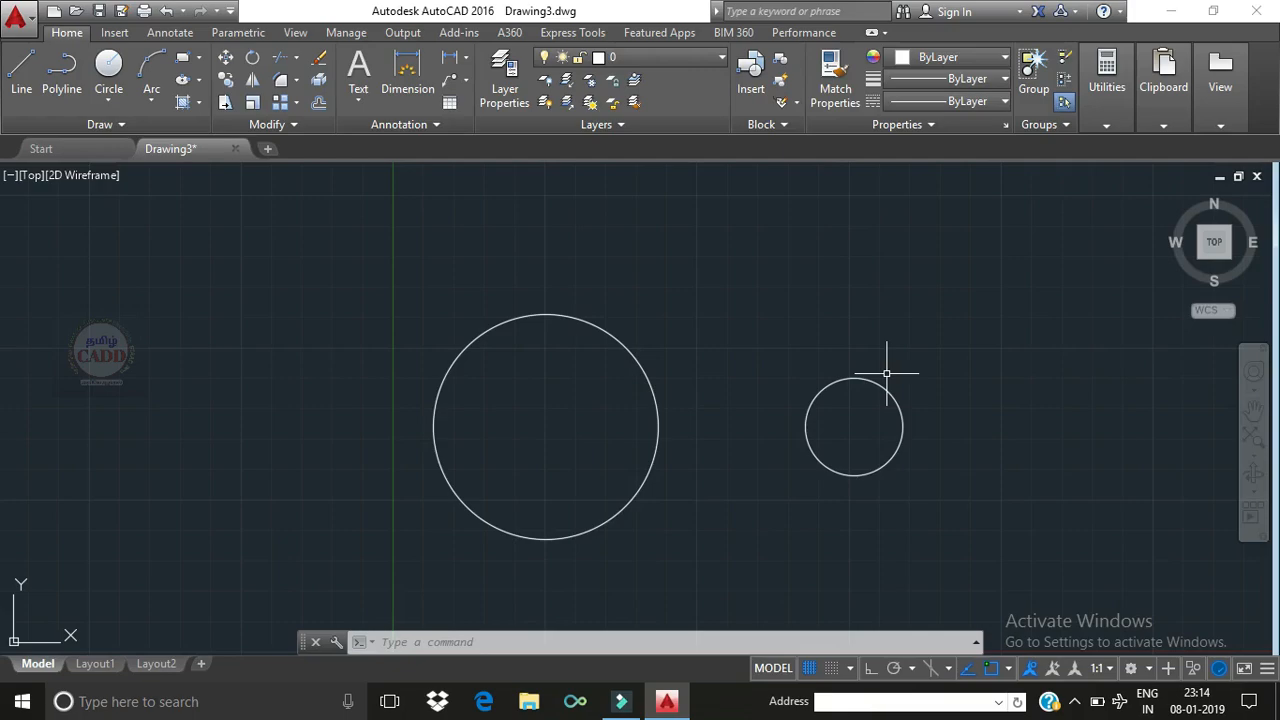
Step: Draw a circle to the left of the large circle, level with its center, using the Diameter option with a value of 20
text(c)
key(Return)
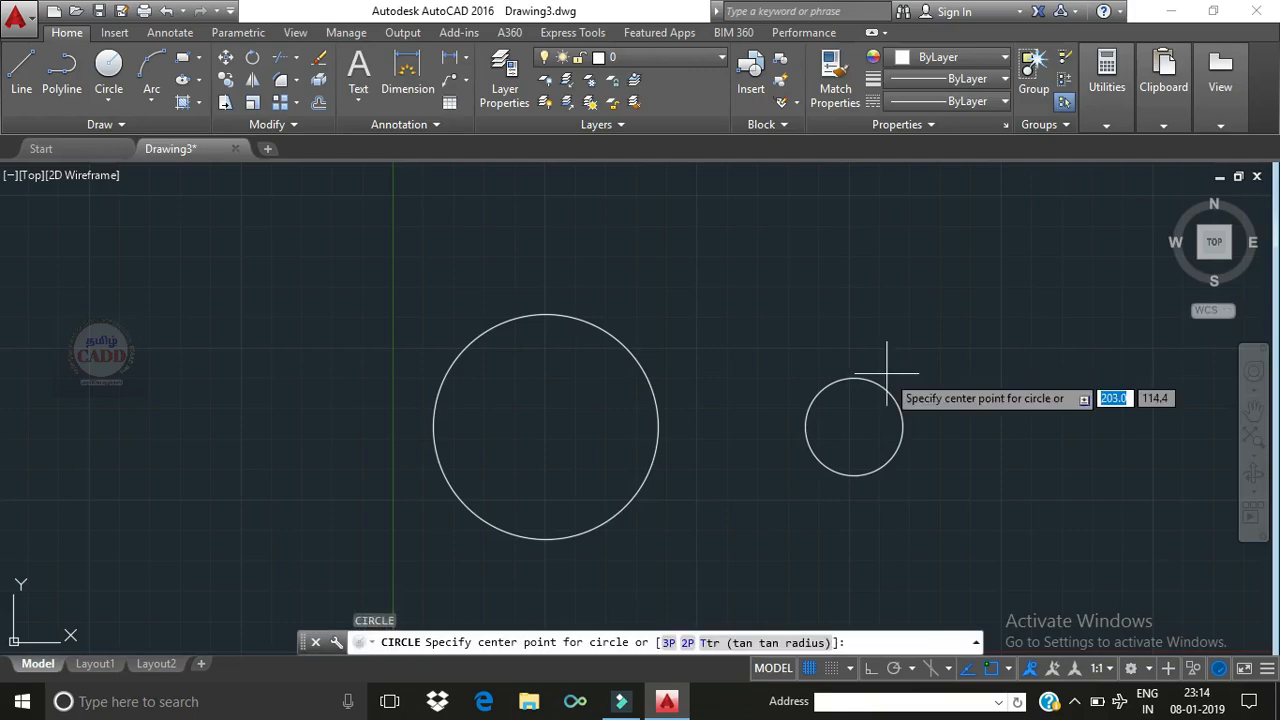
click(228, 427)
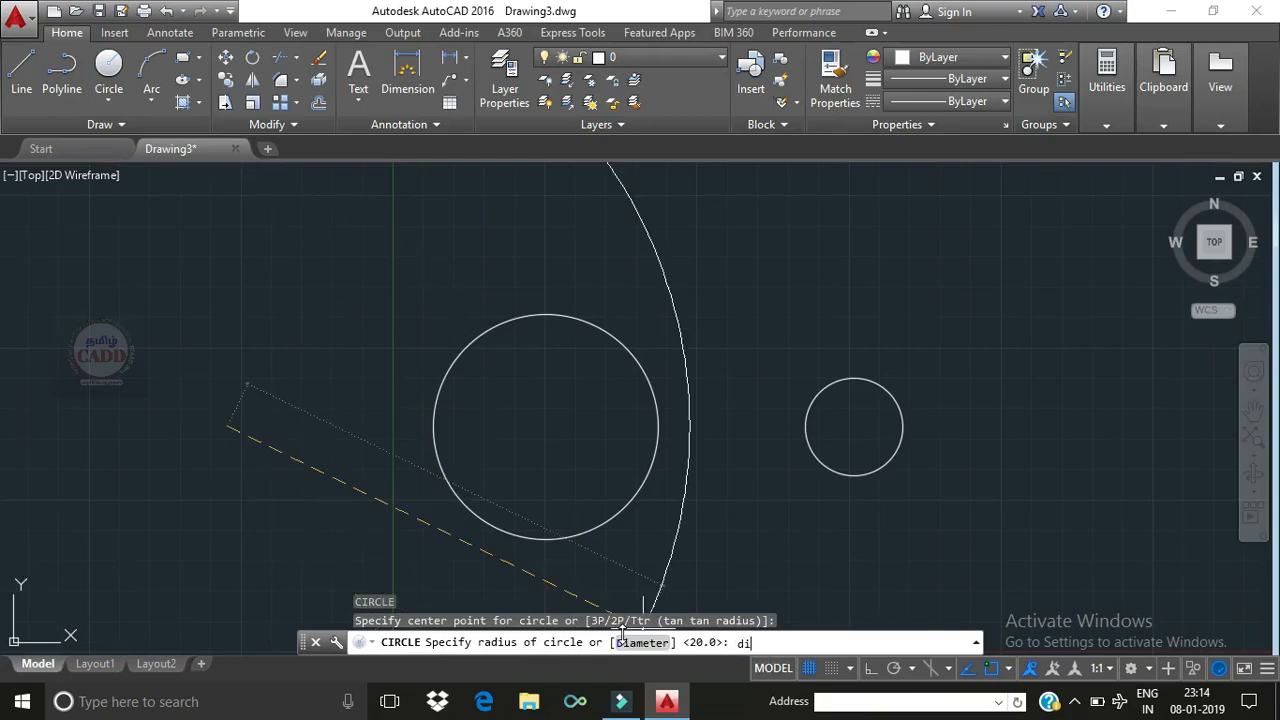
key(Return)
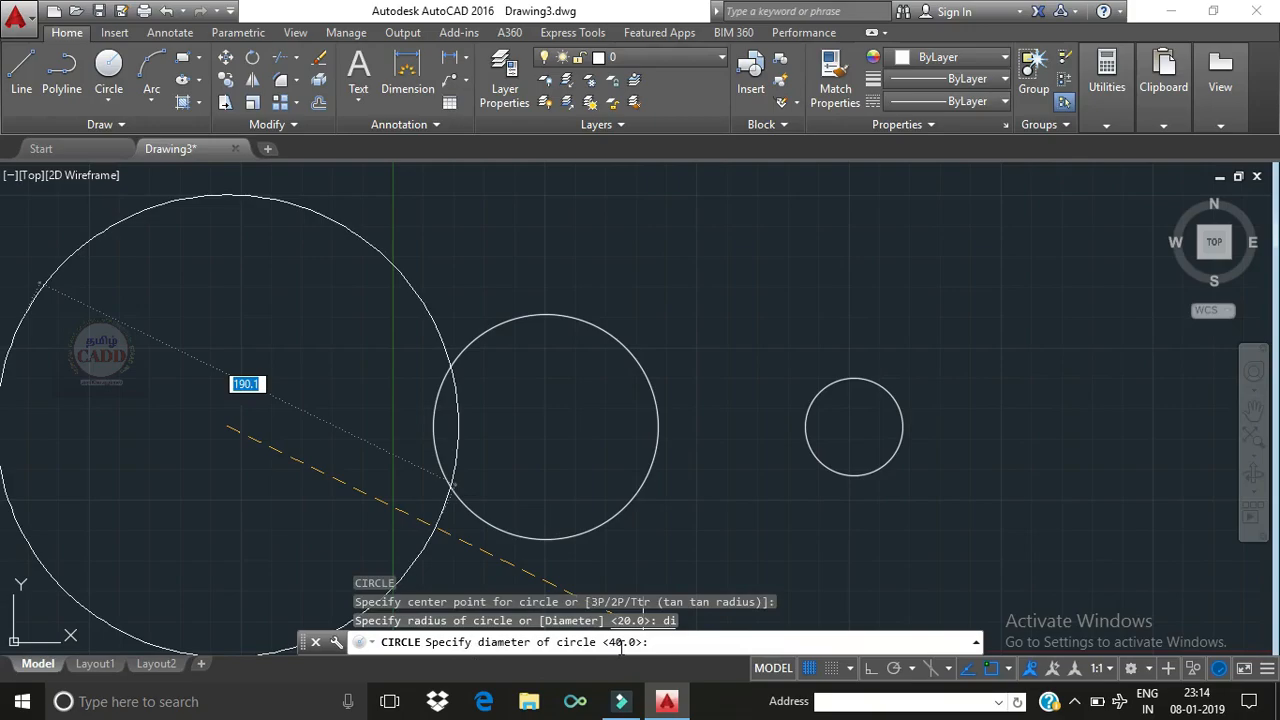
text(20)
key(Return)
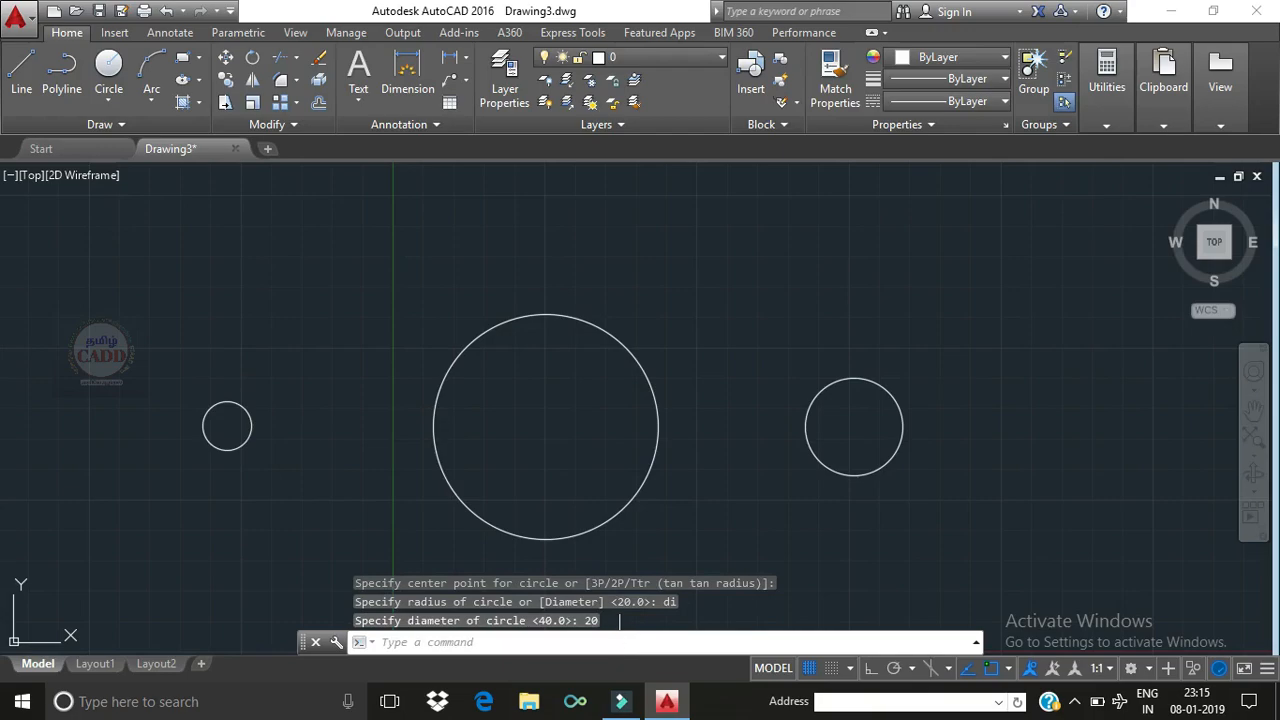
click(105, 104)
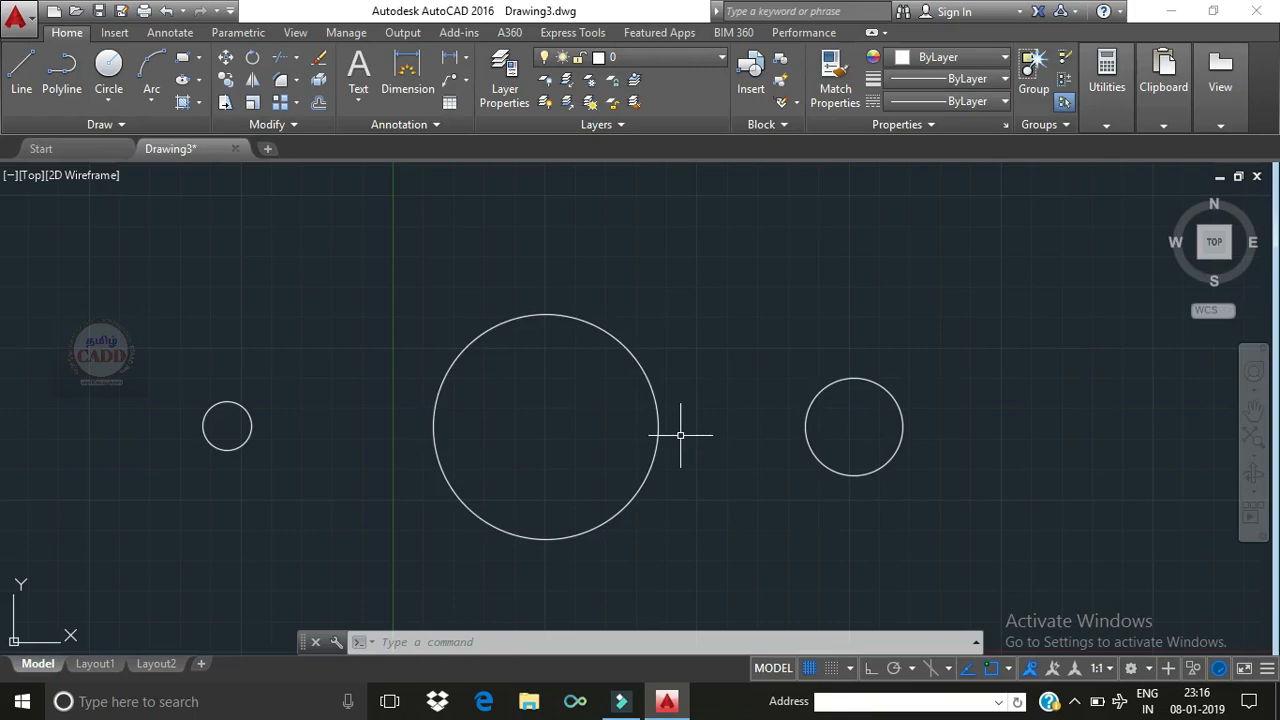
click(110, 100)
click(142, 219)
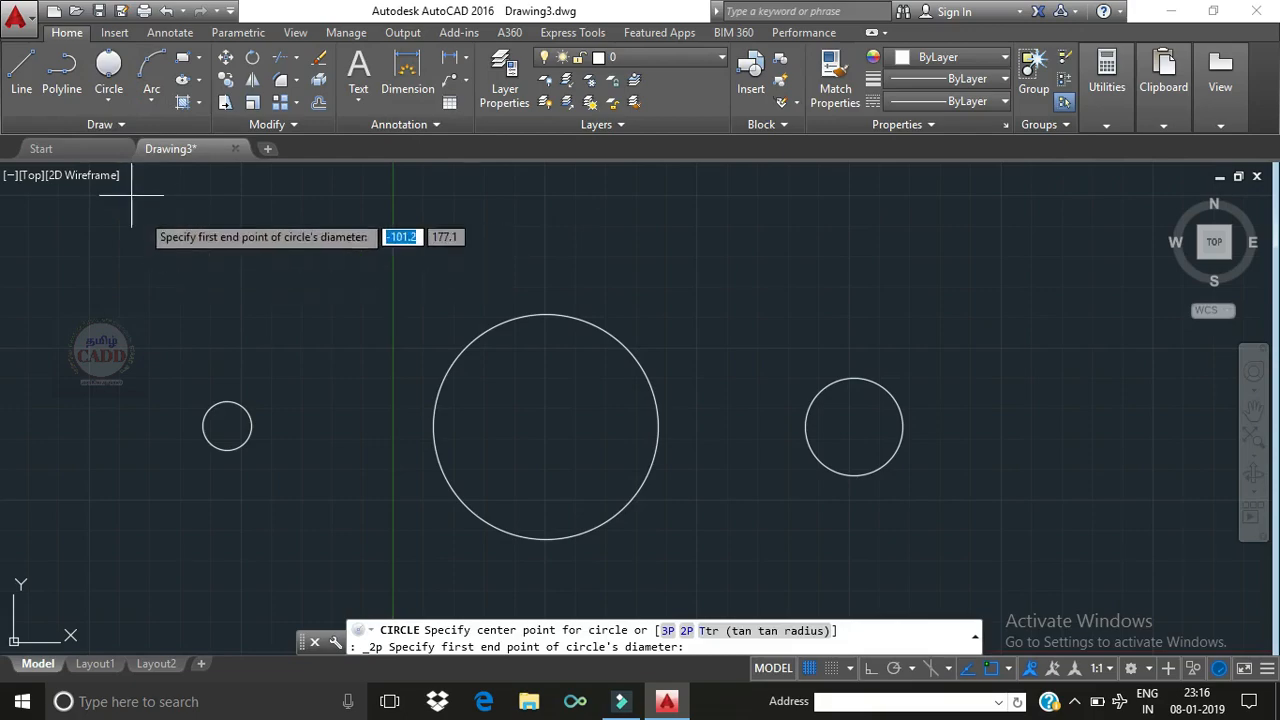
click(109, 100)
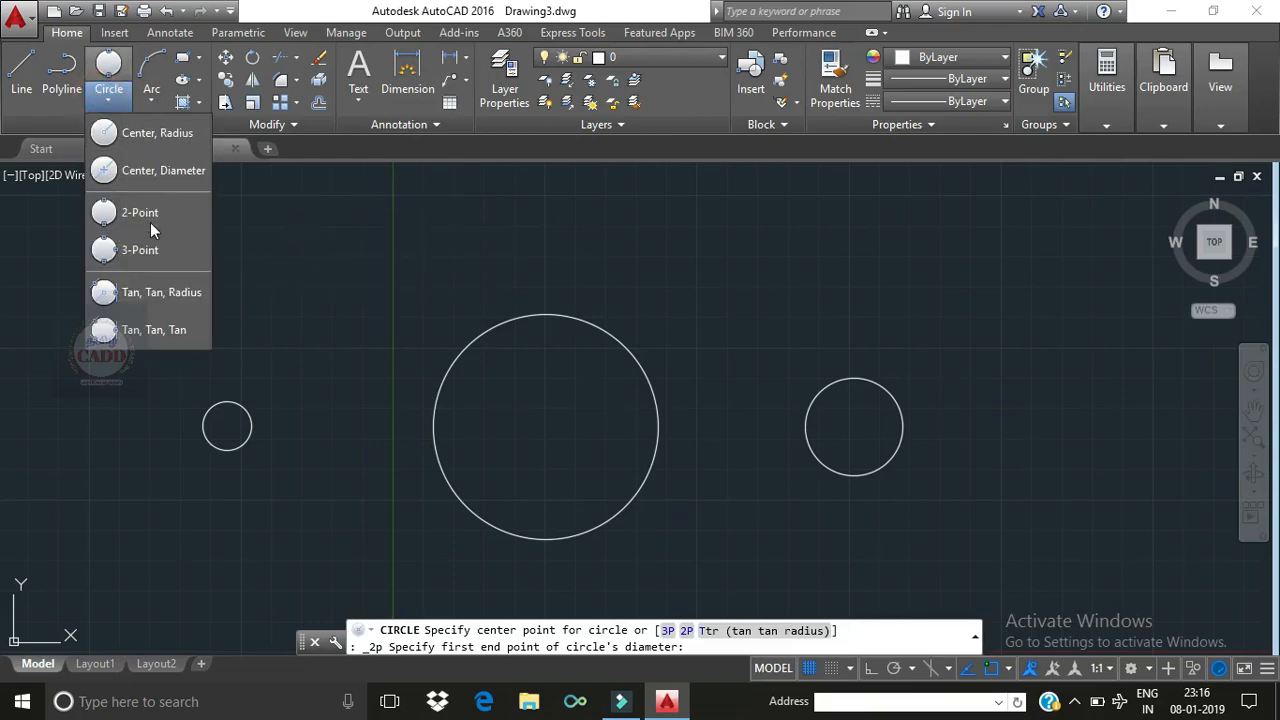
click(148, 217)
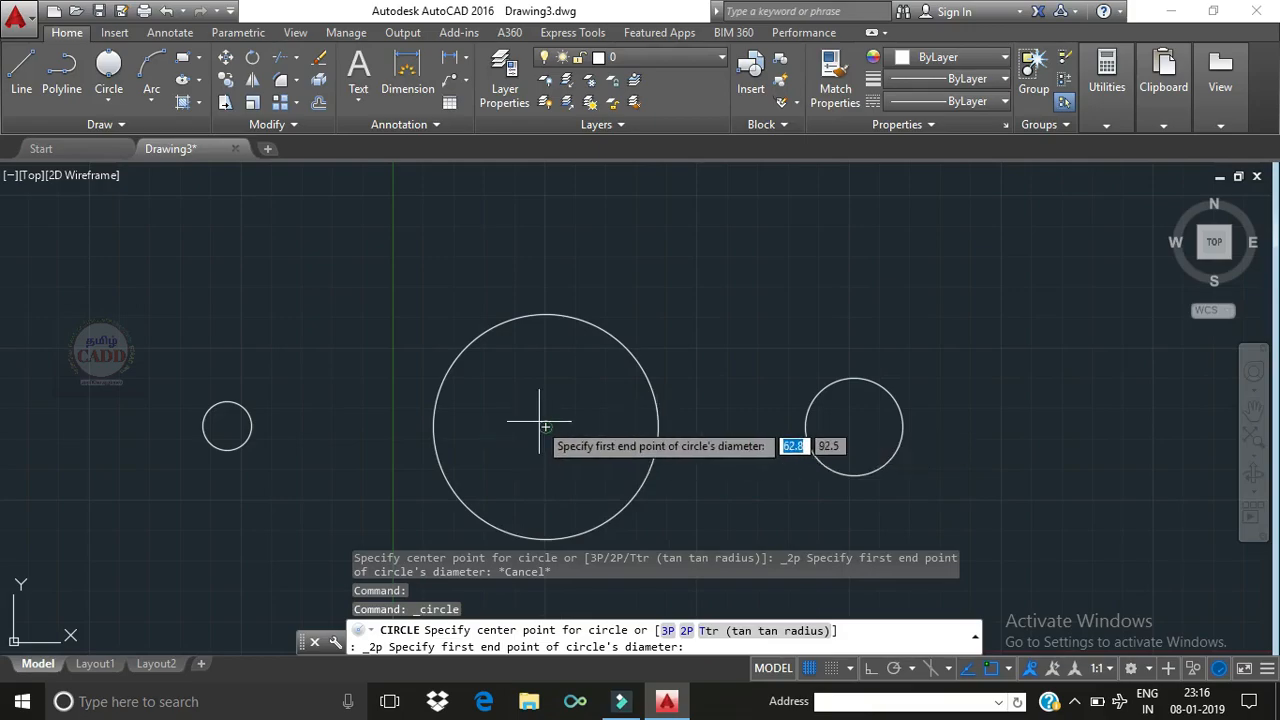
scroll(684, 440, up, 2)
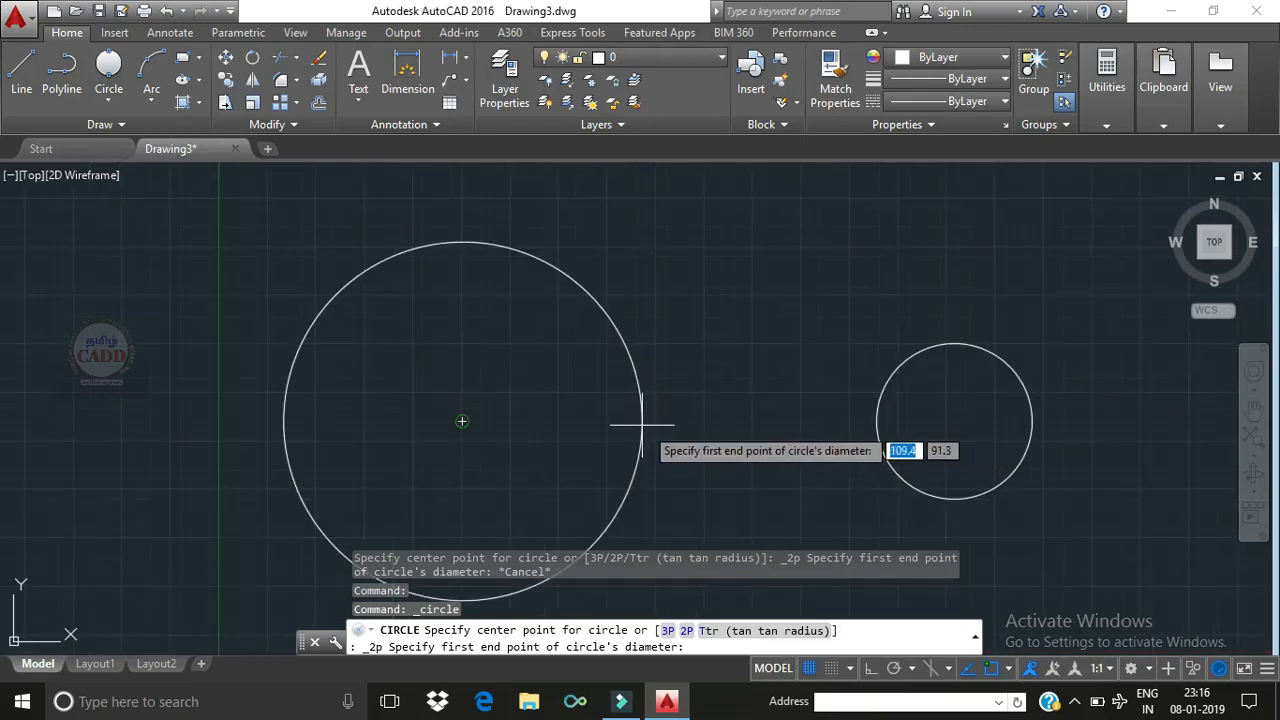
click(640, 425)
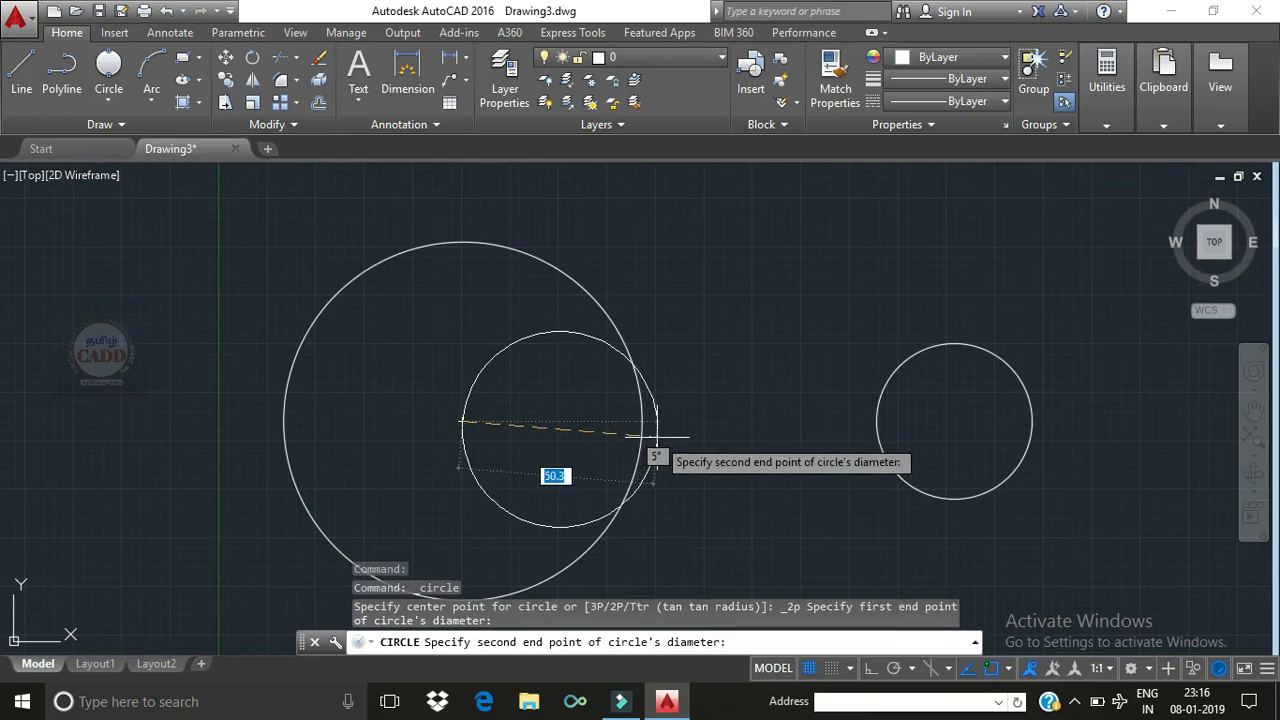
key(Escape)
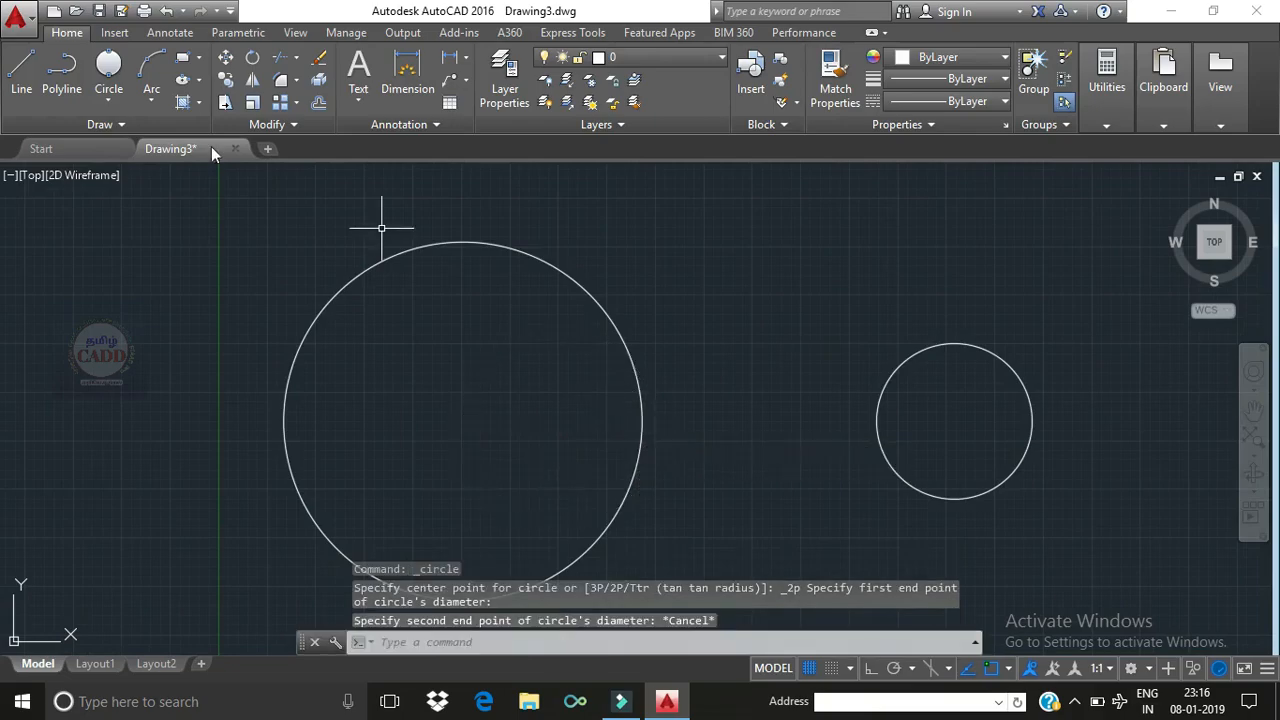
click(109, 100)
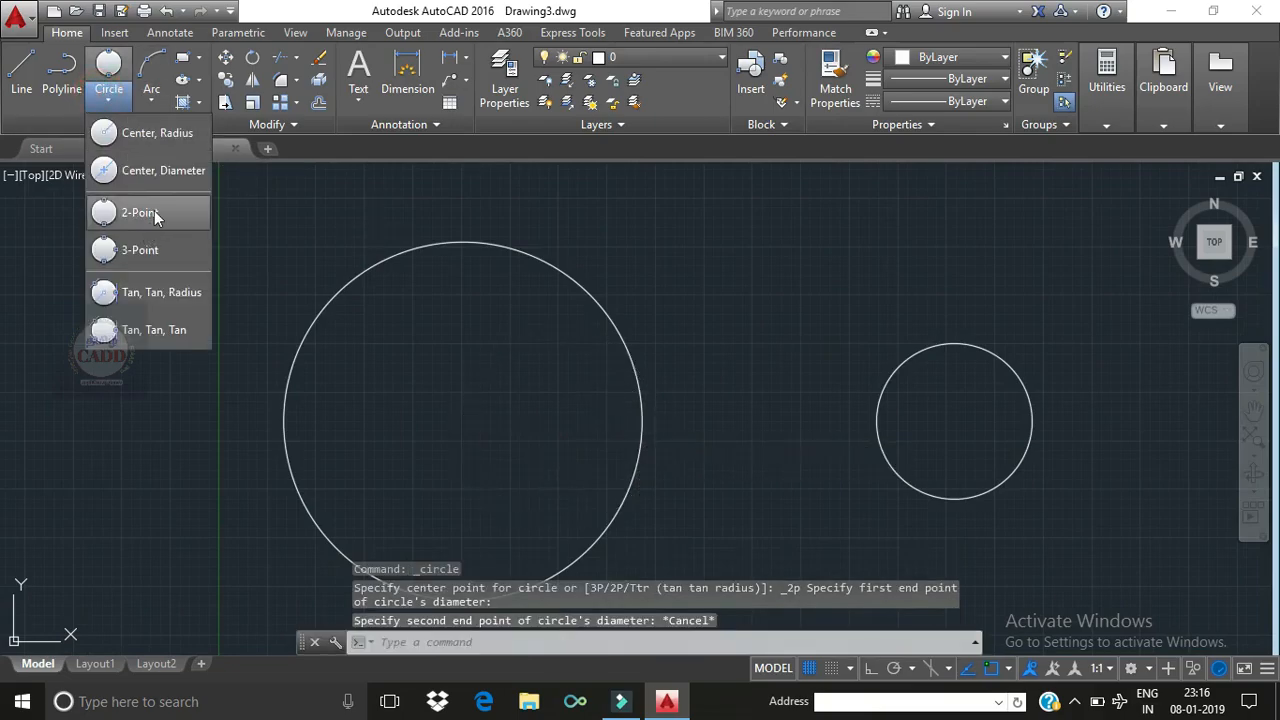
click(154, 210)
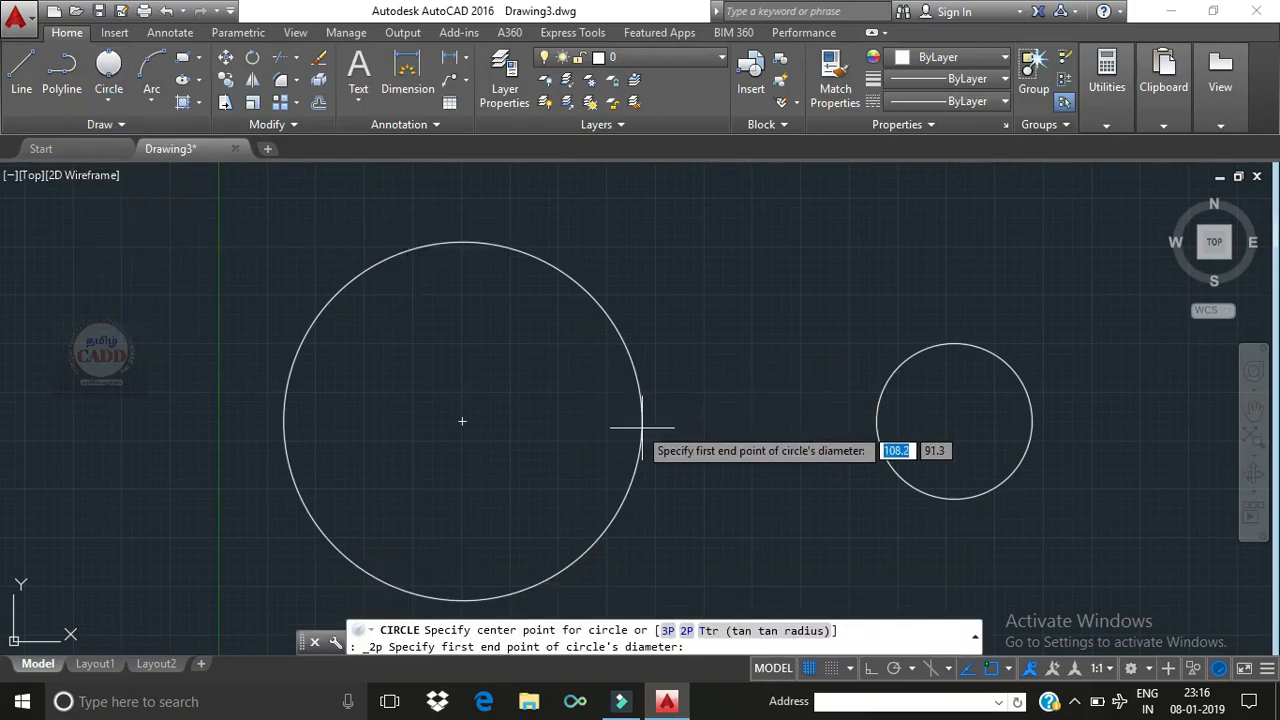
scroll(647, 428, up, 2)
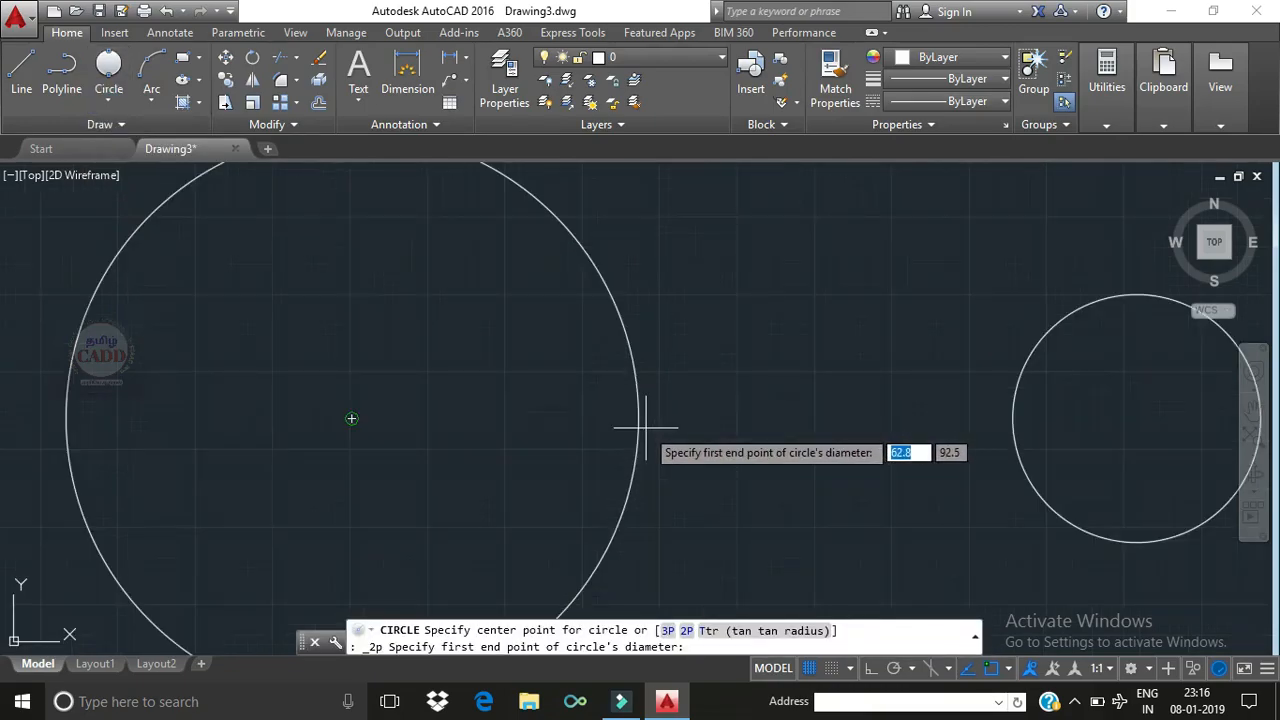
scroll(647, 428, down, 4)
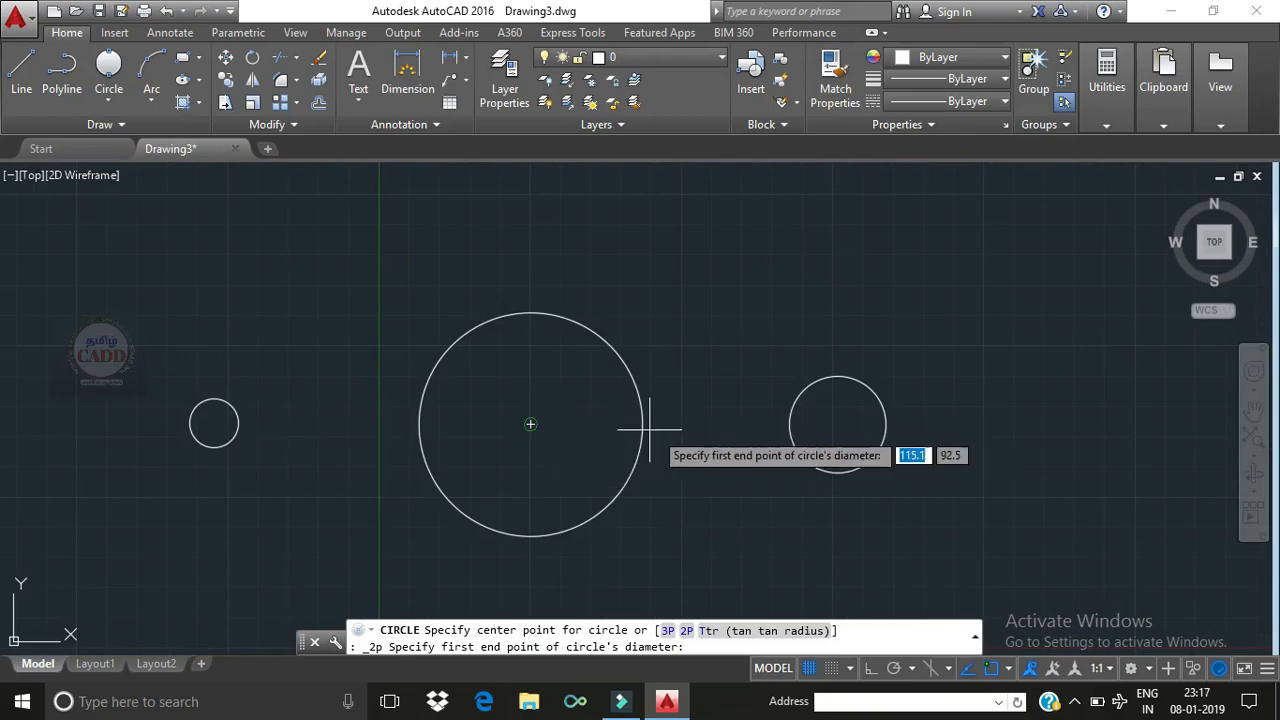
key(Escape)
Step: Turn off object snap in the drafting settings and apply the change
key(Return)
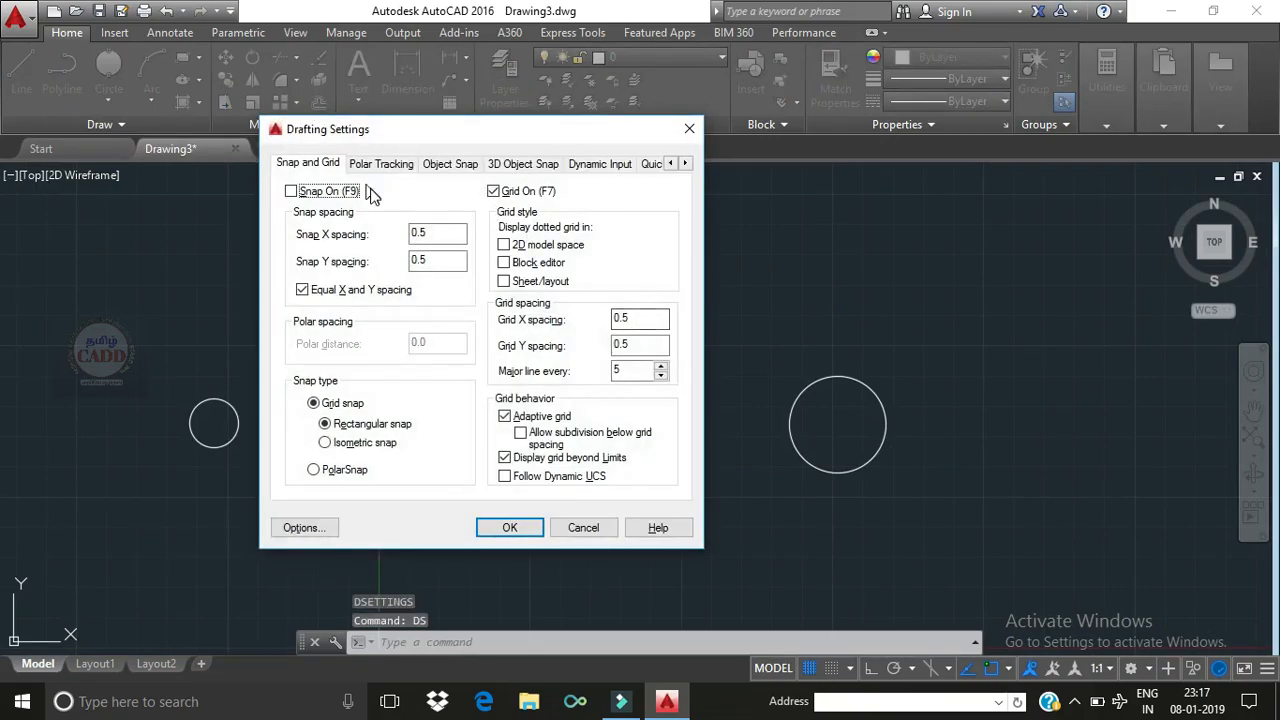
click(385, 164)
click(325, 163)
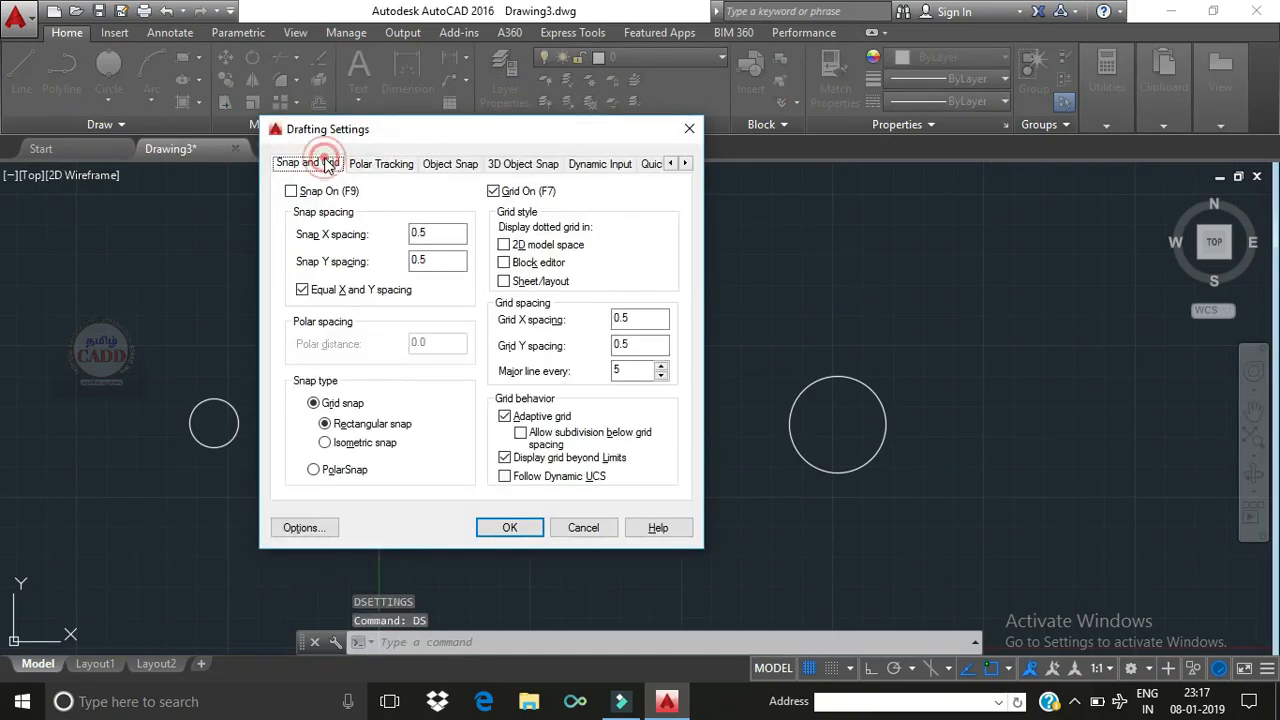
click(463, 164)
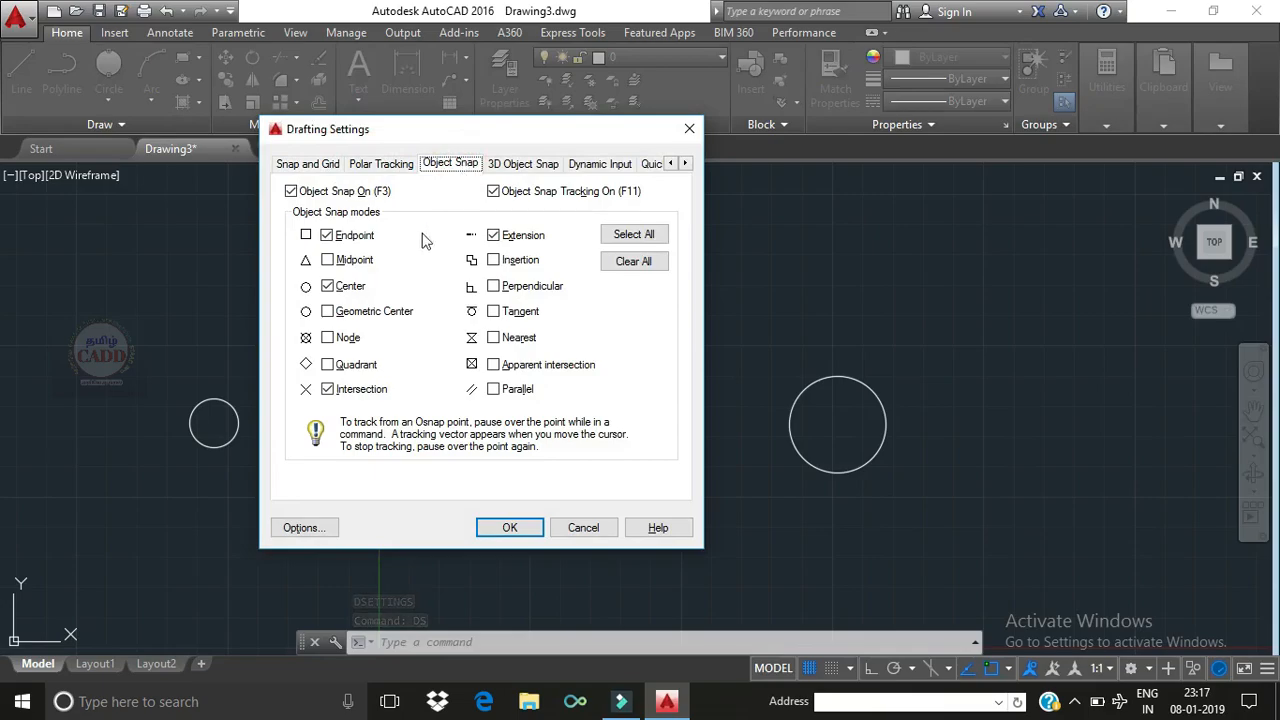
click(292, 191)
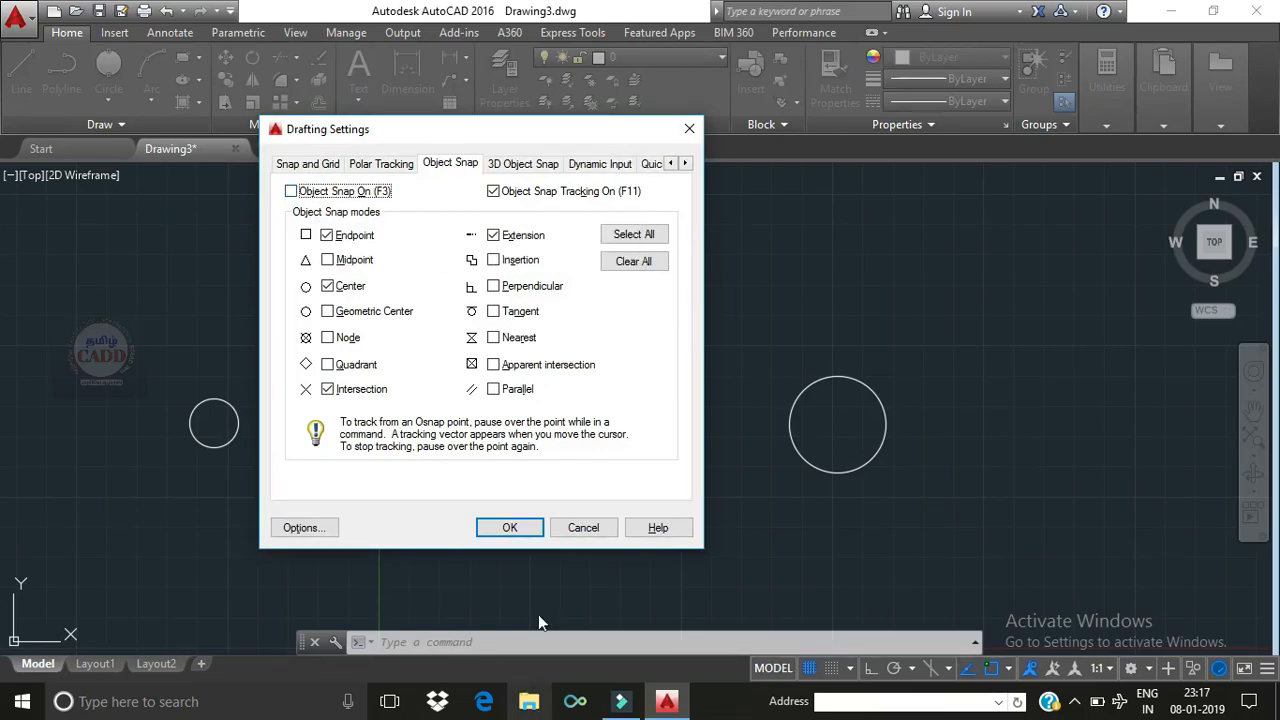
click(510, 528)
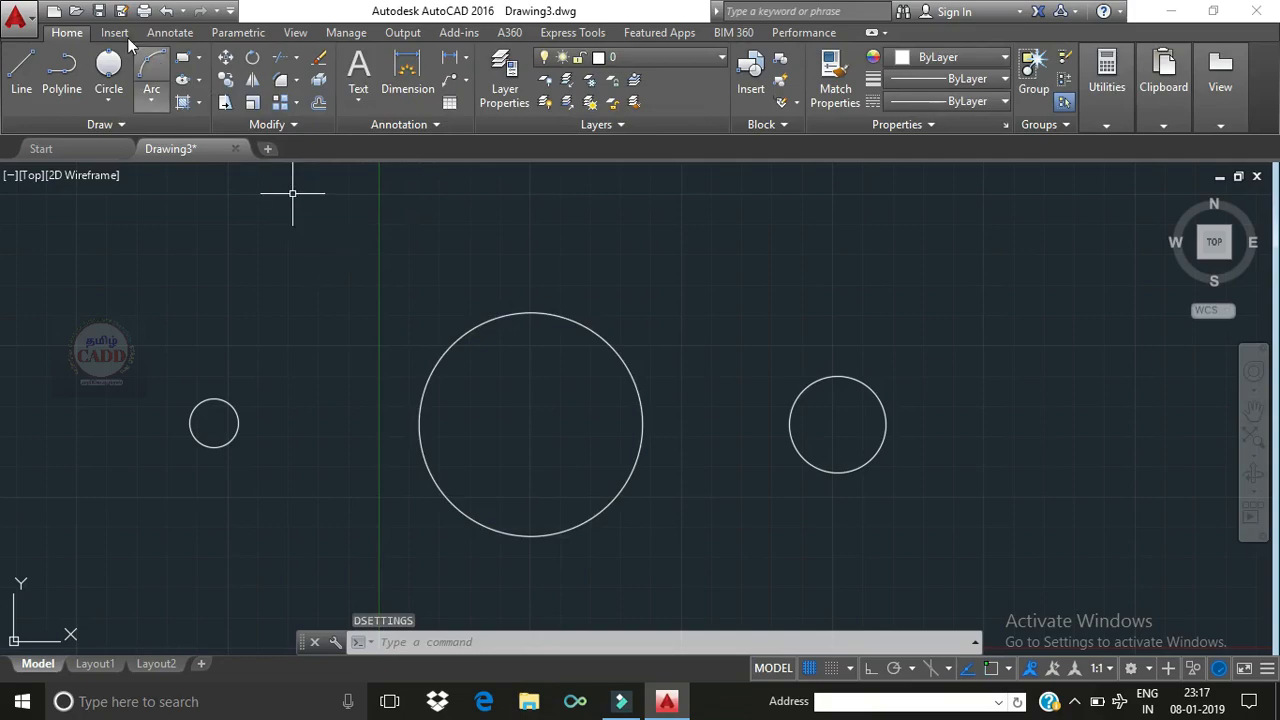
Step: Draw a 2-point circle spanning the gap from the large circle's right edge to the left edge of the radius-20 circle
click(108, 64)
click(110, 100)
click(137, 204)
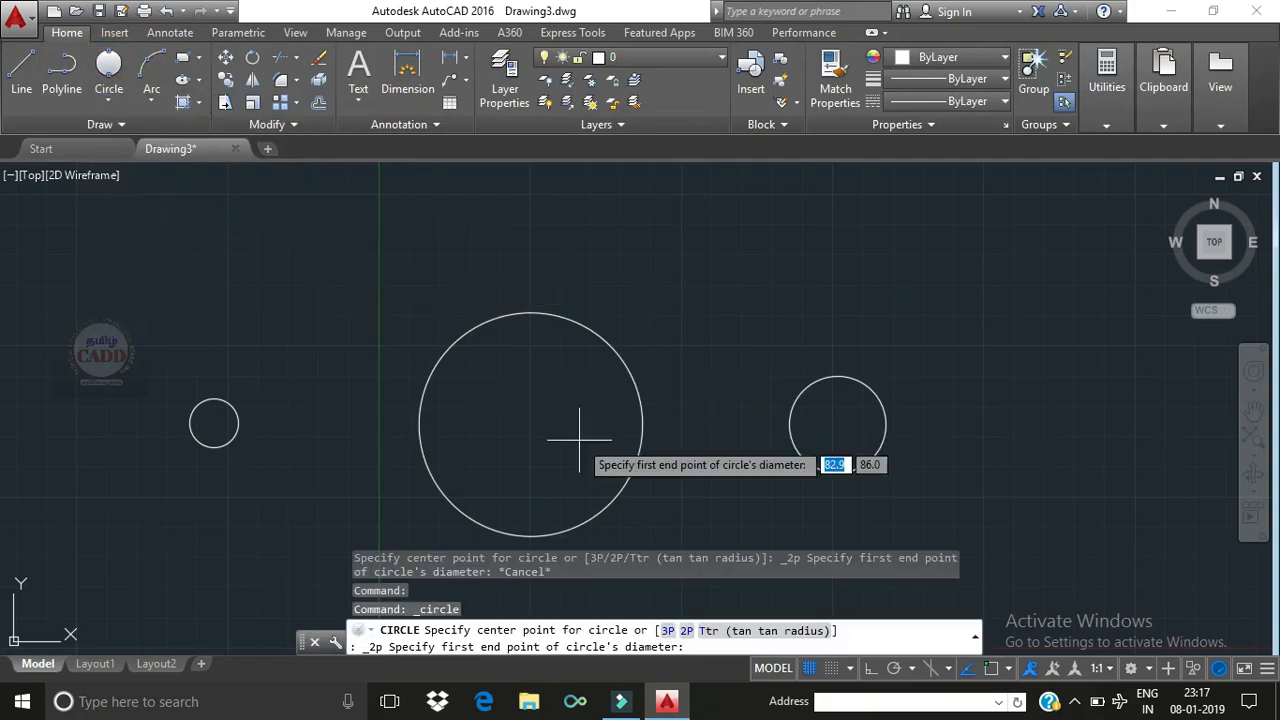
click(643, 421)
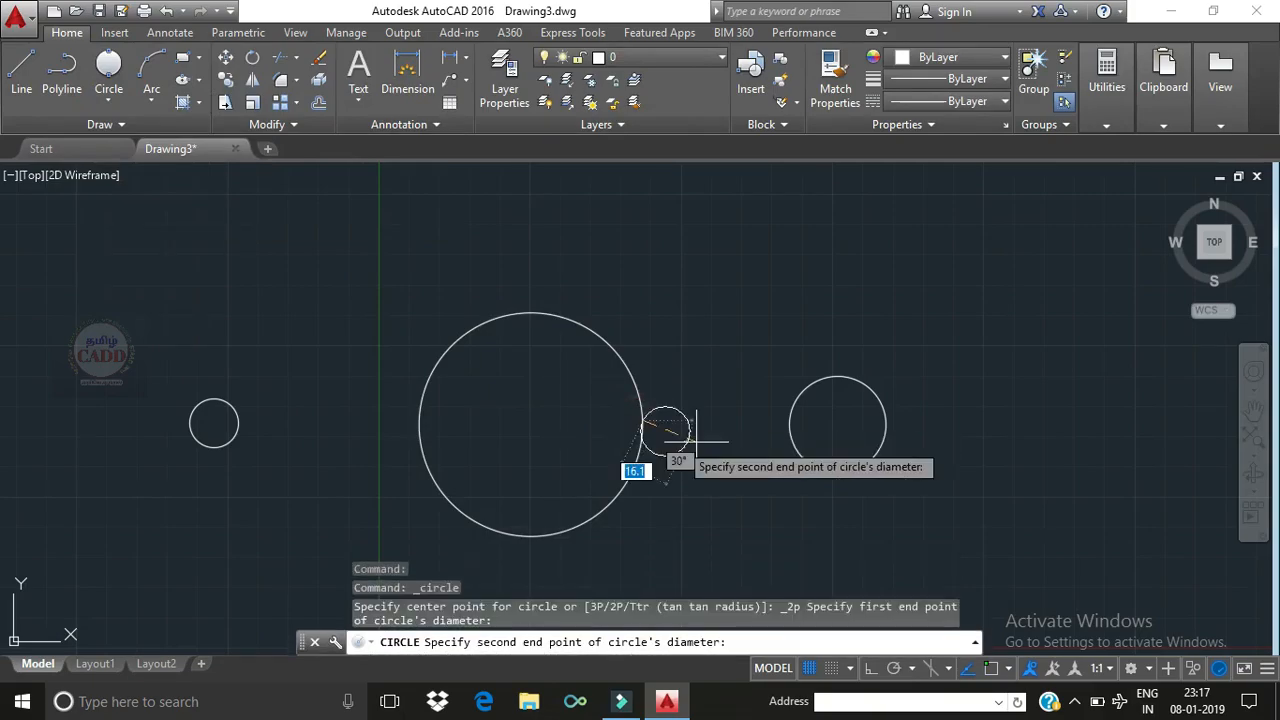
click(788, 431)
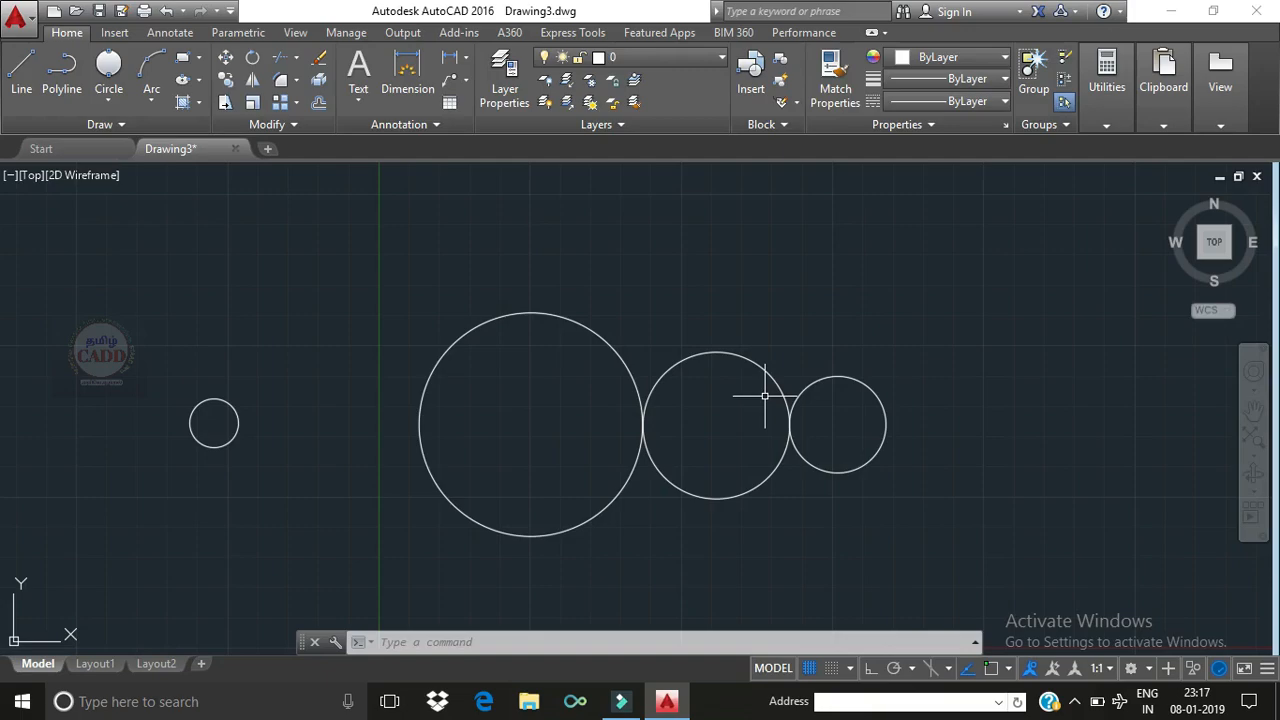
Step: Move the 2-point circle straight up from its center, clear above the gap between the two neighboring circles
click(731, 354)
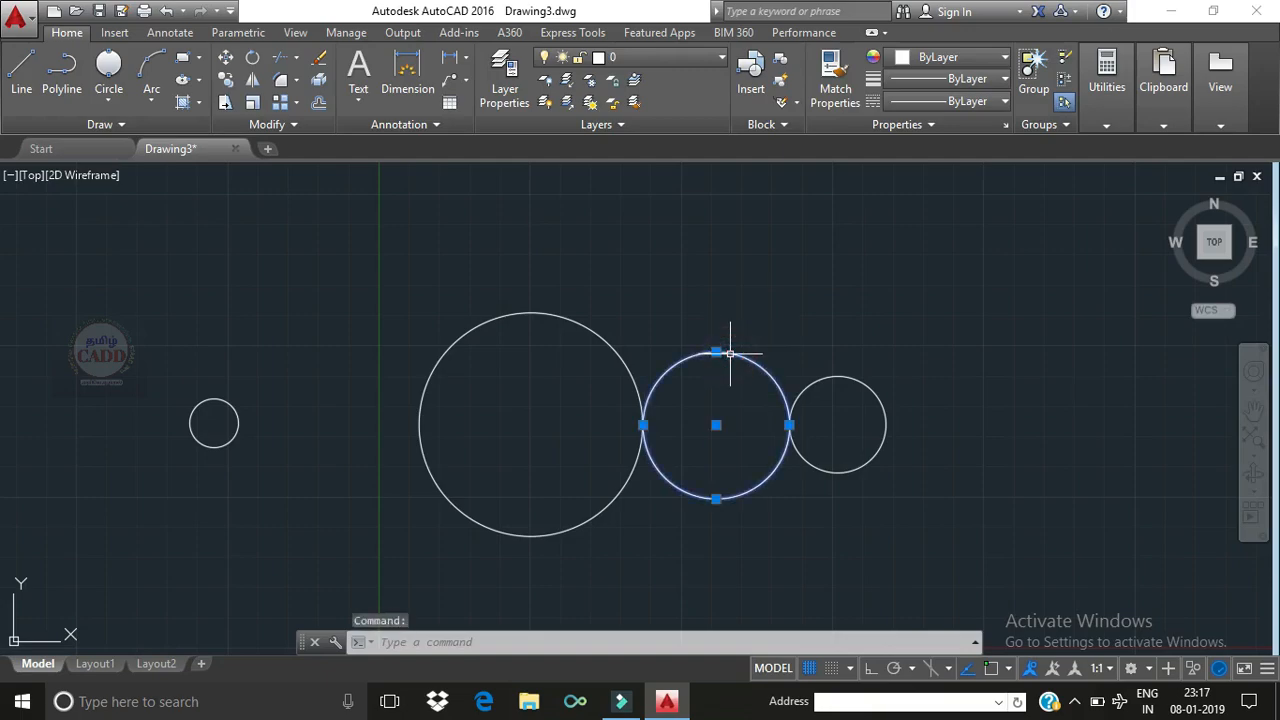
text(M)
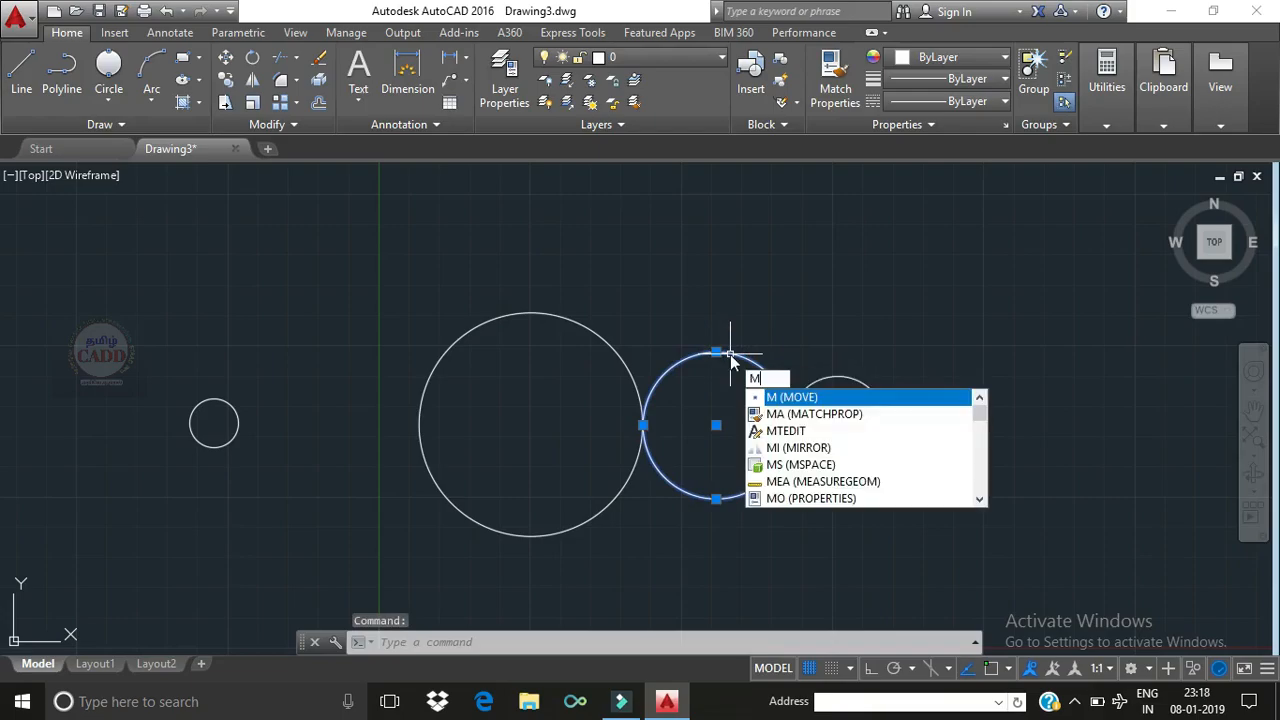
key(Return)
click(715, 425)
click(711, 208)
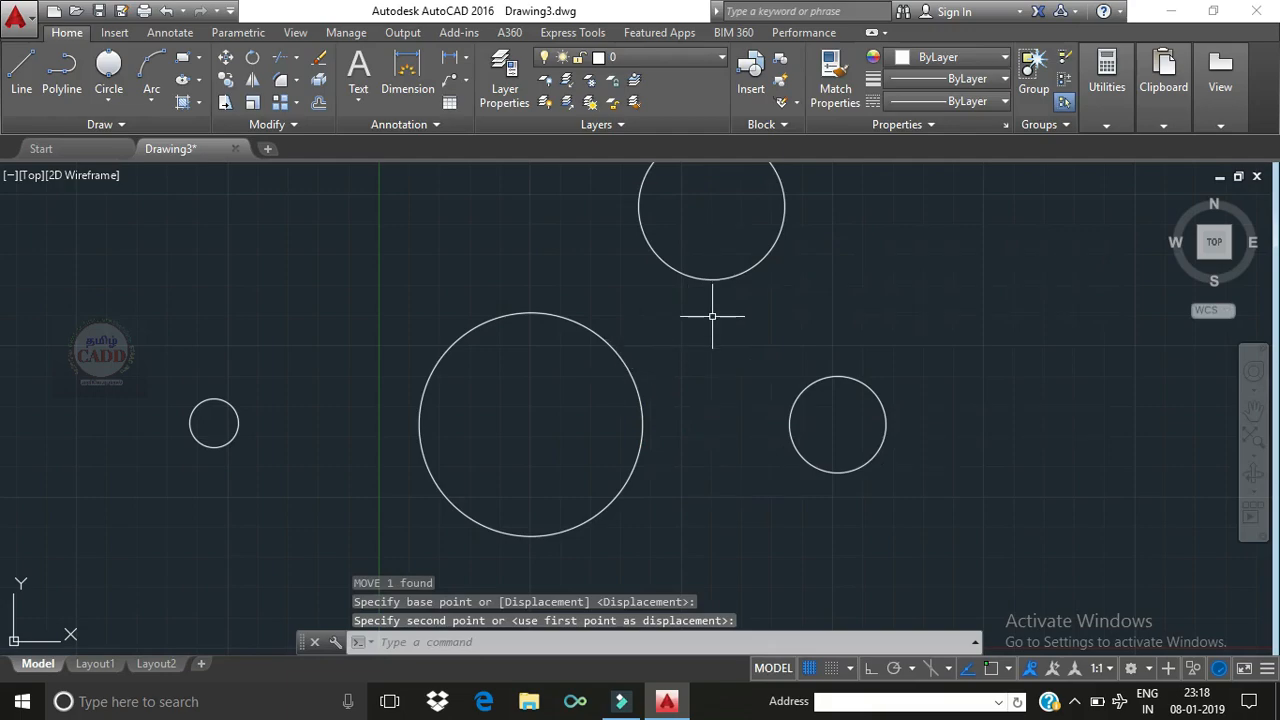
Step: Draw a 3-point circle through points on the edges of the large circle, the moved upper circle and the radius-20 circle
scroll(712, 323, down, 2)
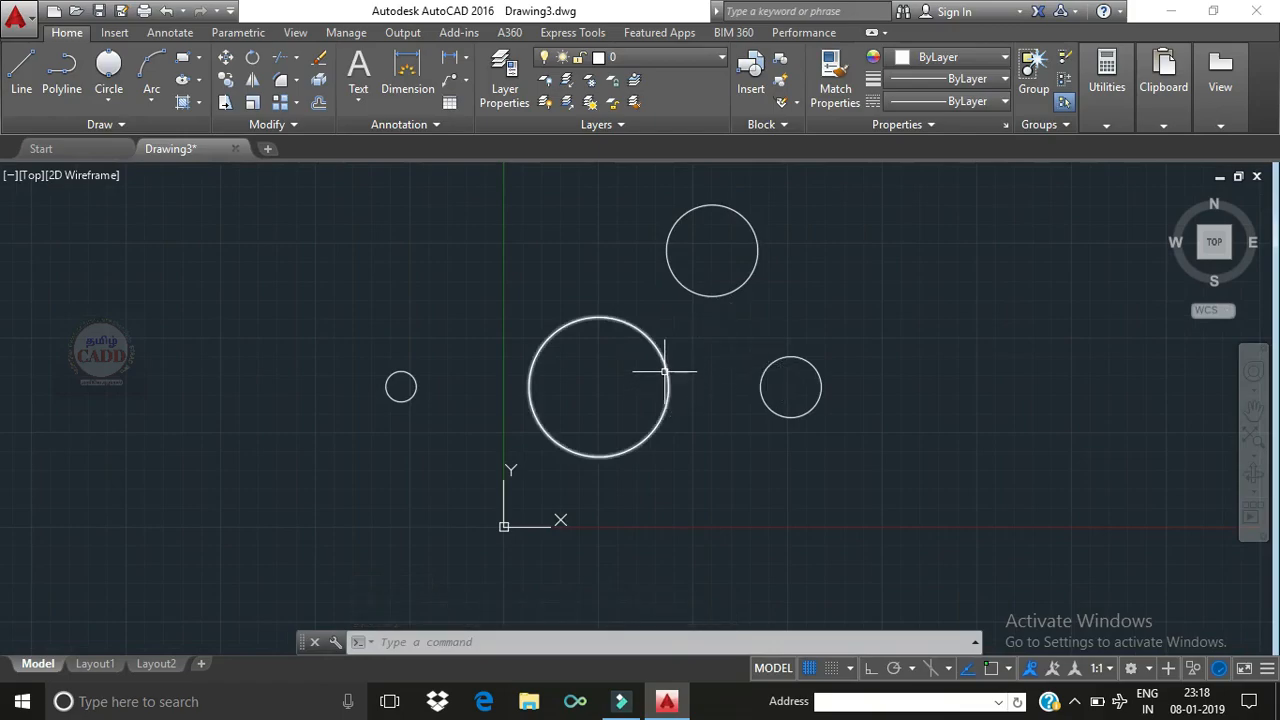
click(108, 100)
click(142, 249)
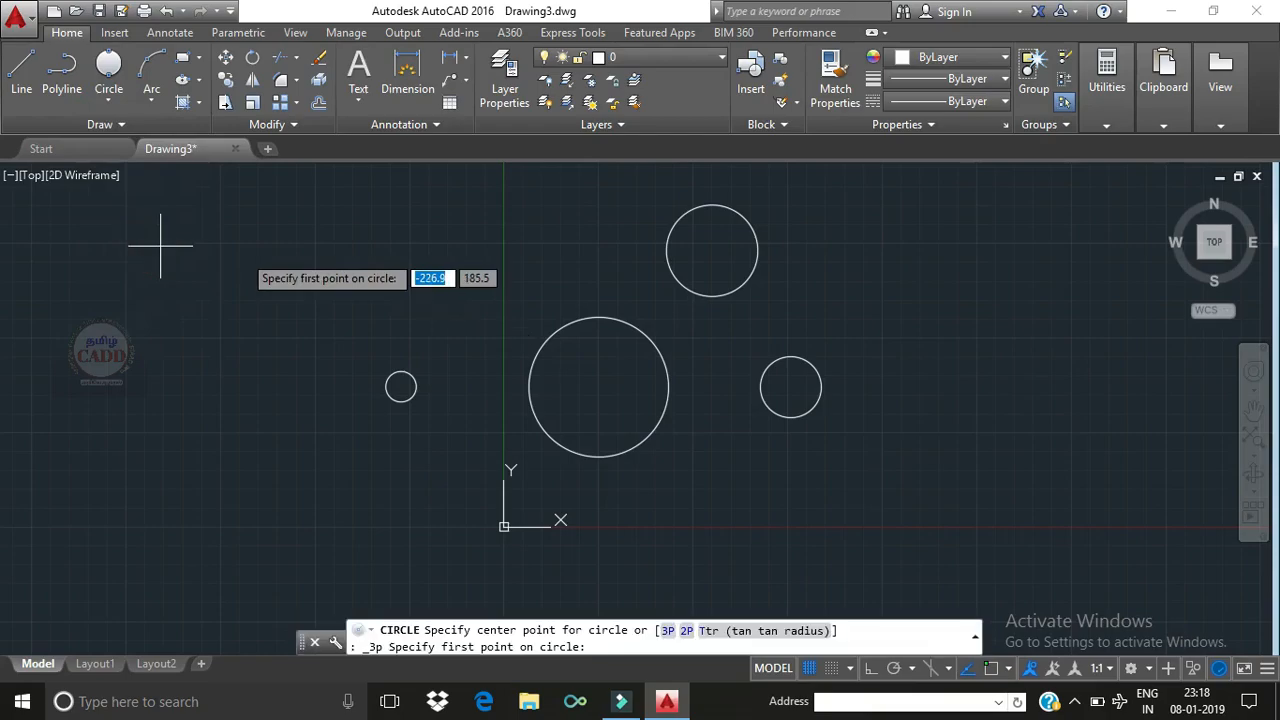
click(653, 341)
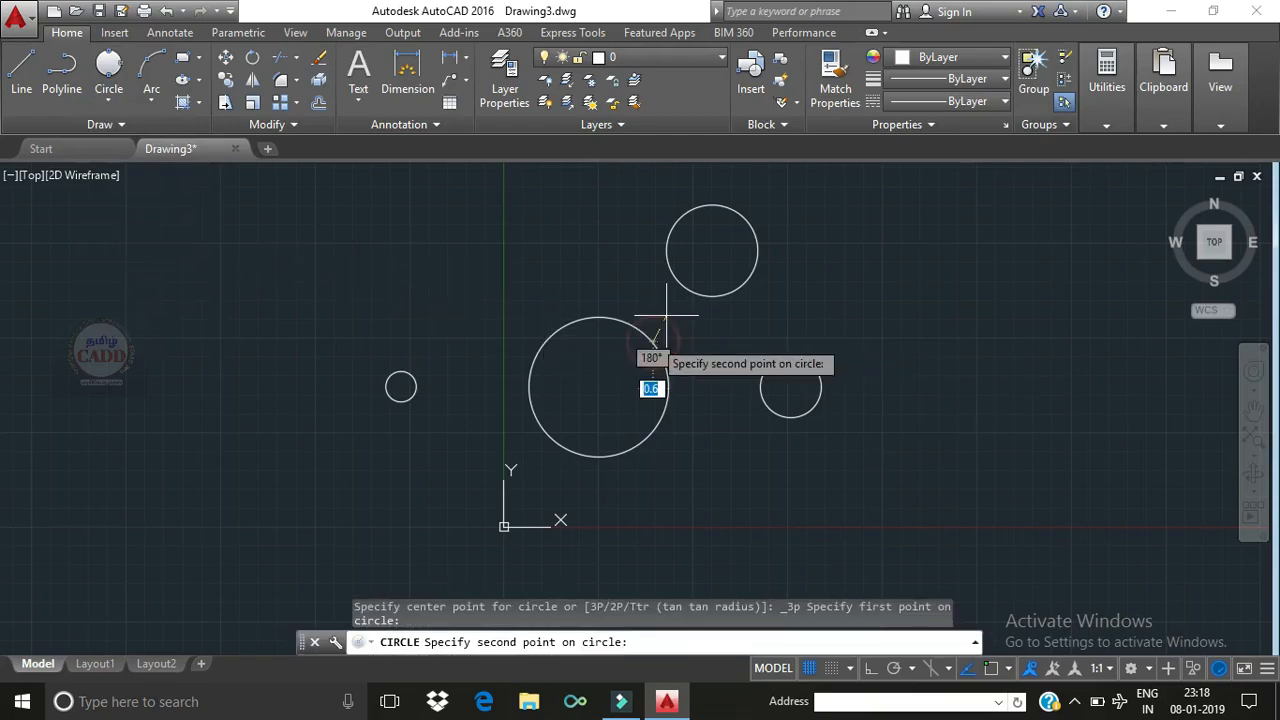
click(724, 293)
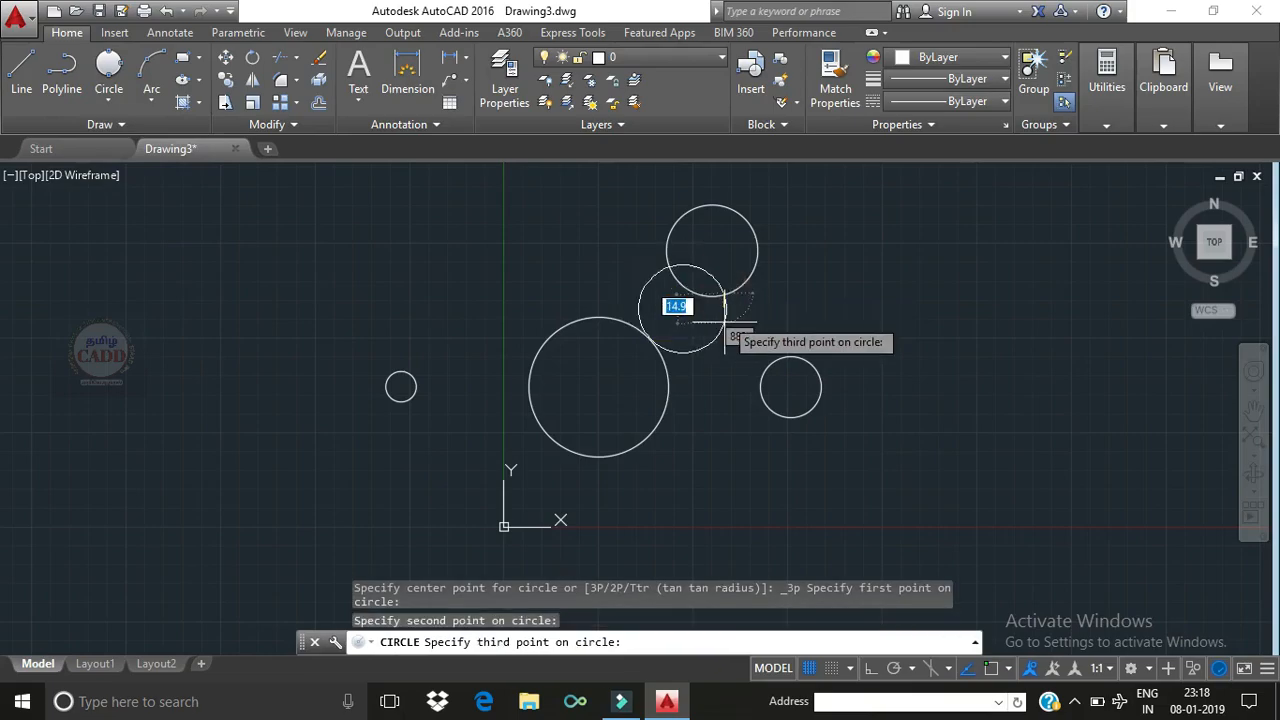
click(764, 364)
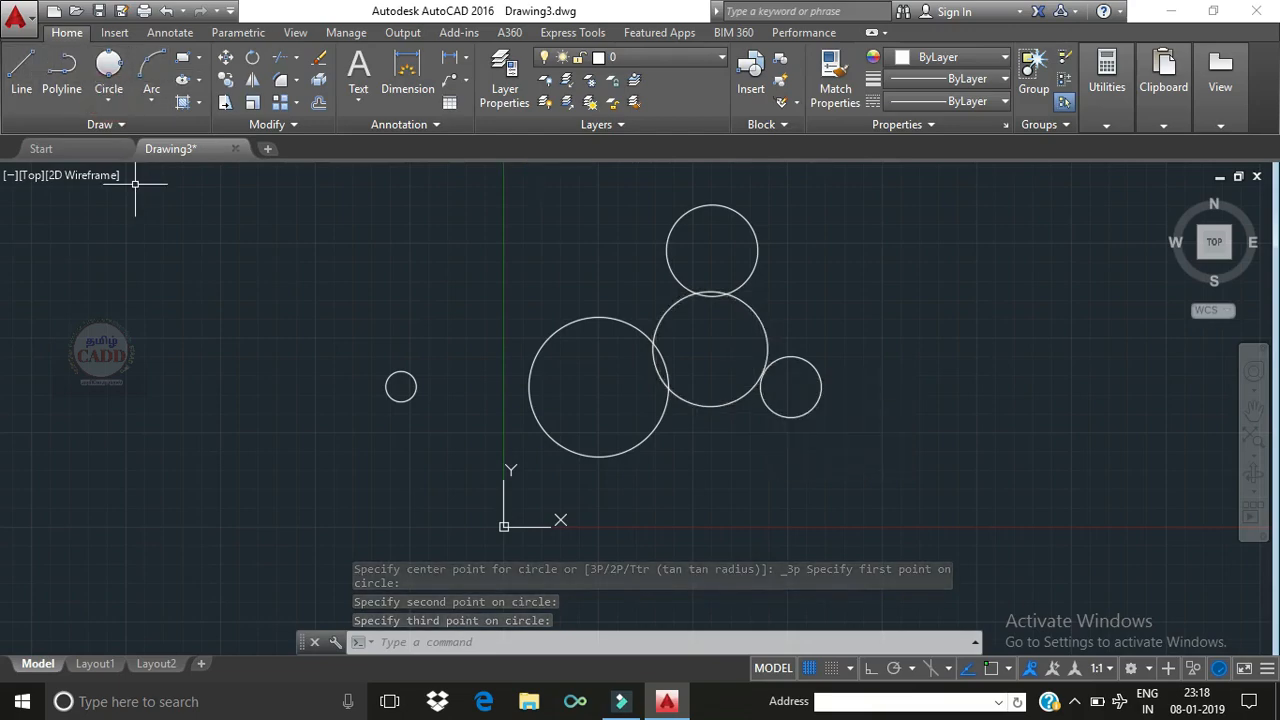
Step: Draw a 3-point circle starting at the top of the large circle, entering distances of 50 for the second and third points
click(109, 100)
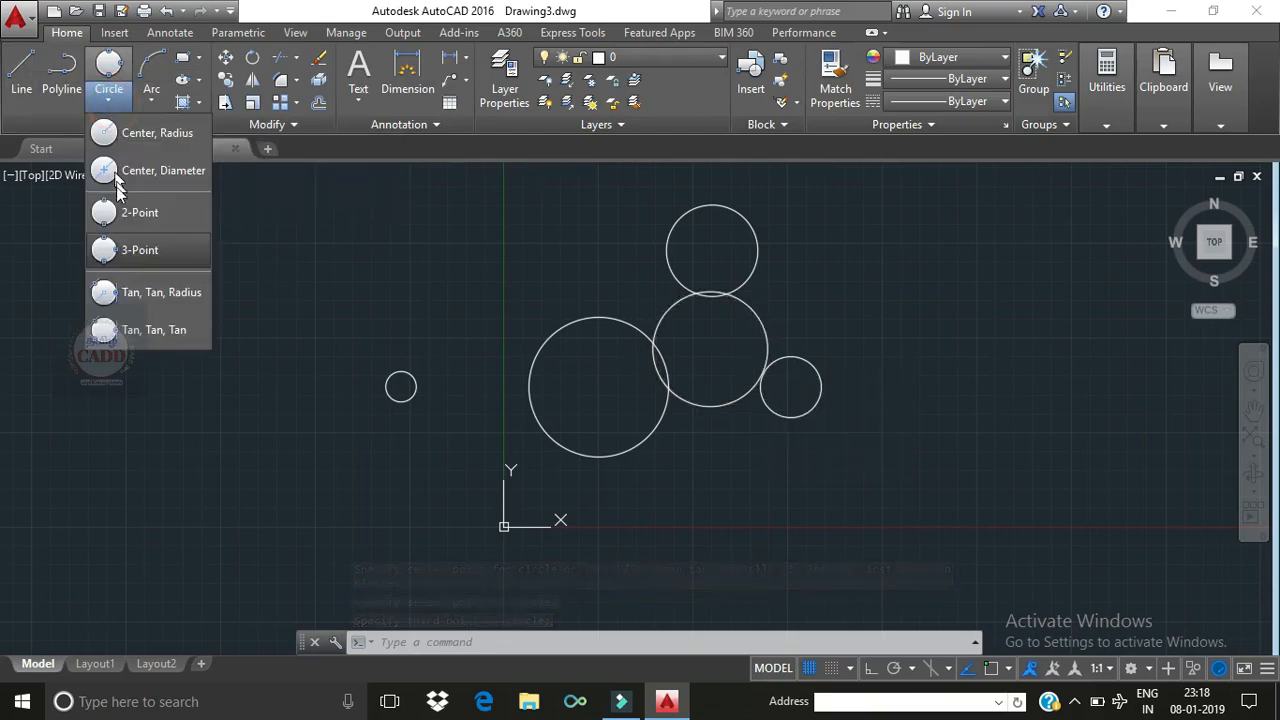
click(138, 250)
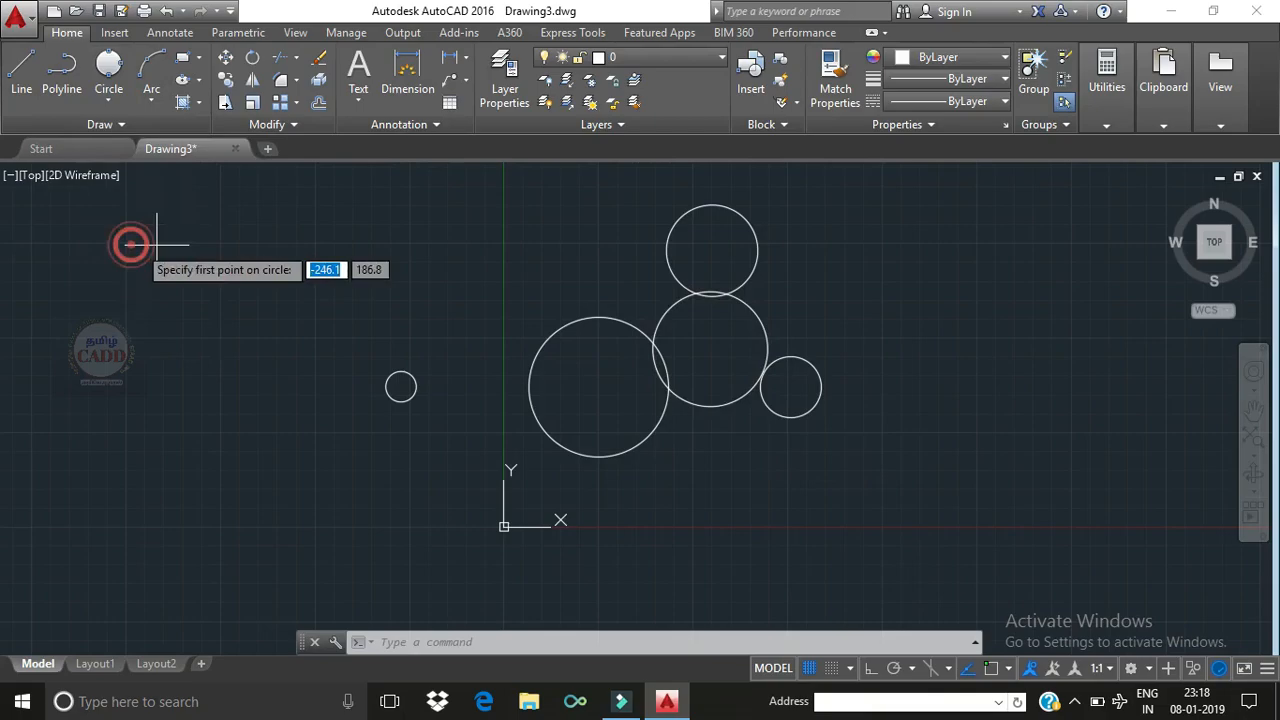
click(596, 318)
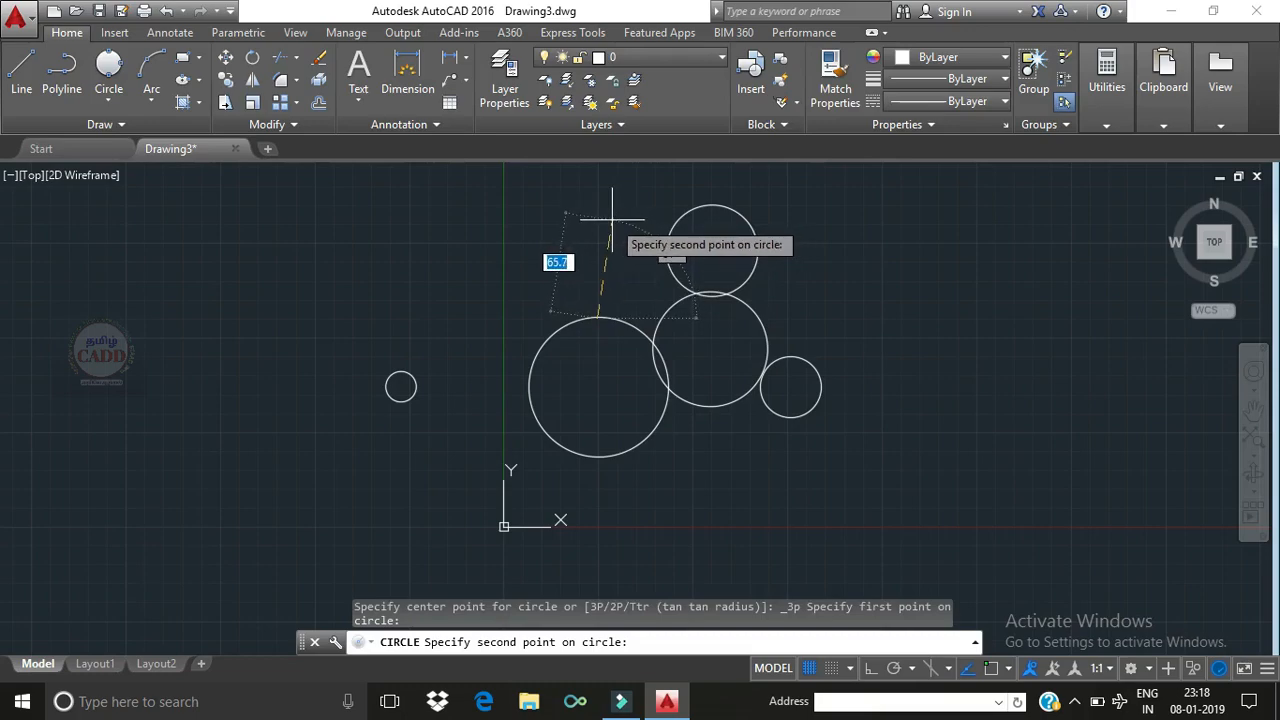
text(50)
key(Return)
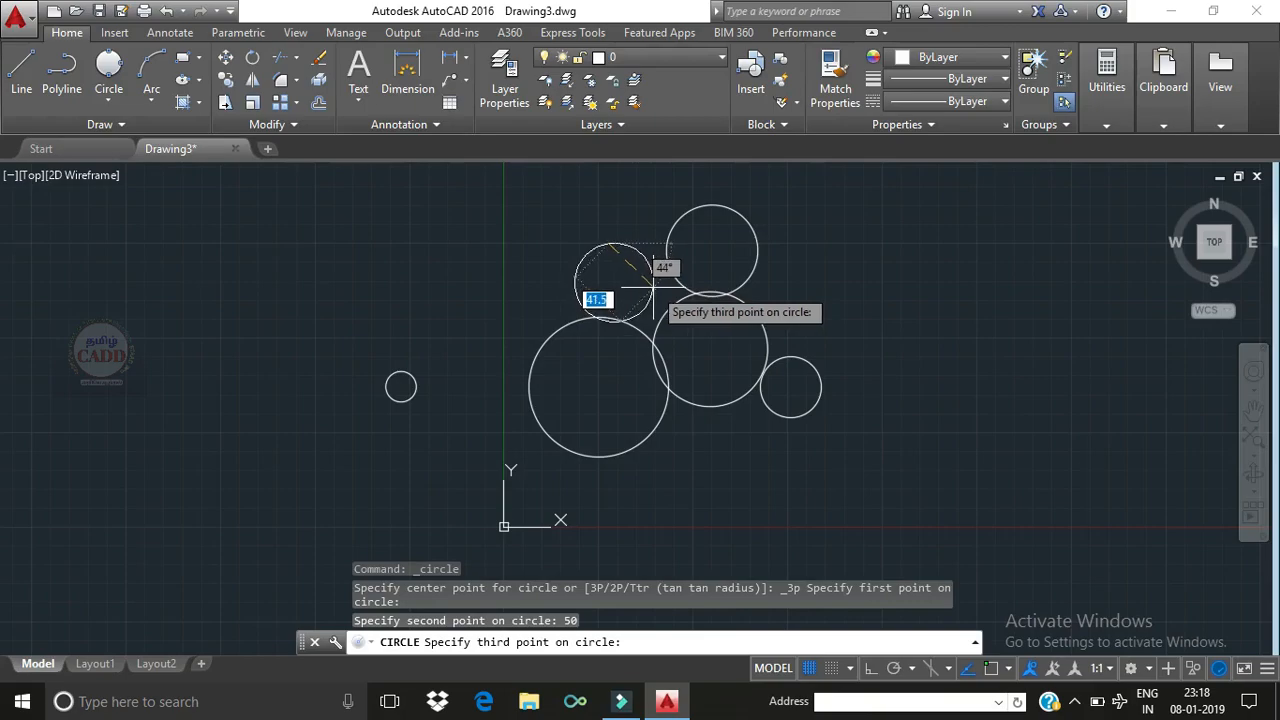
text(50)
key(Return)
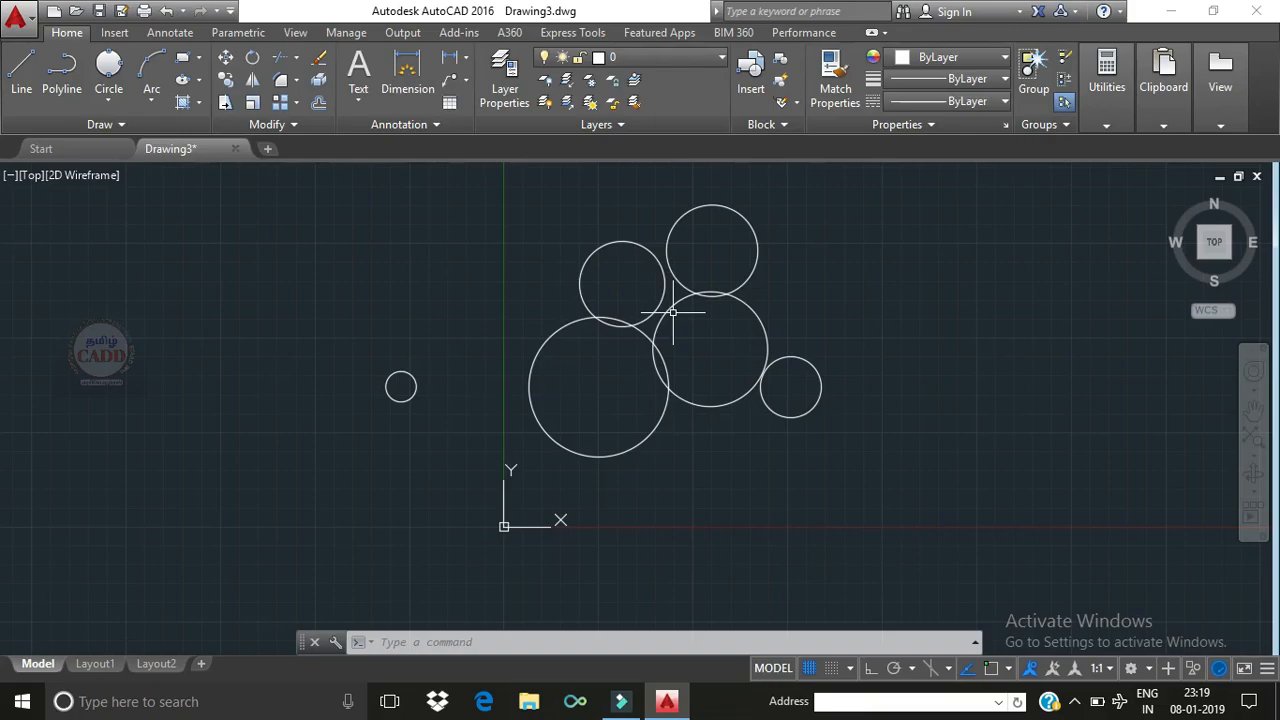
scroll(673, 313, down, 3)
click(108, 100)
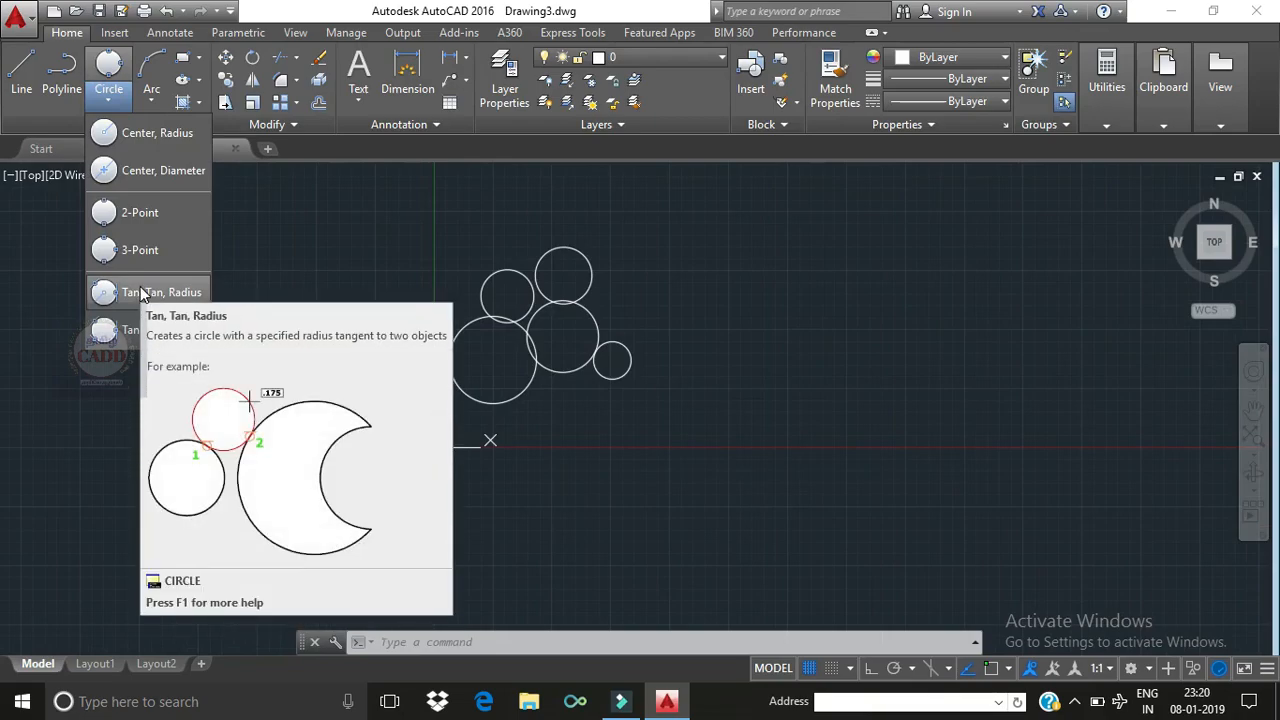
key(Escape)
Step: Draw a rectangle in the empty area left of the small isolated circle
text(REc)
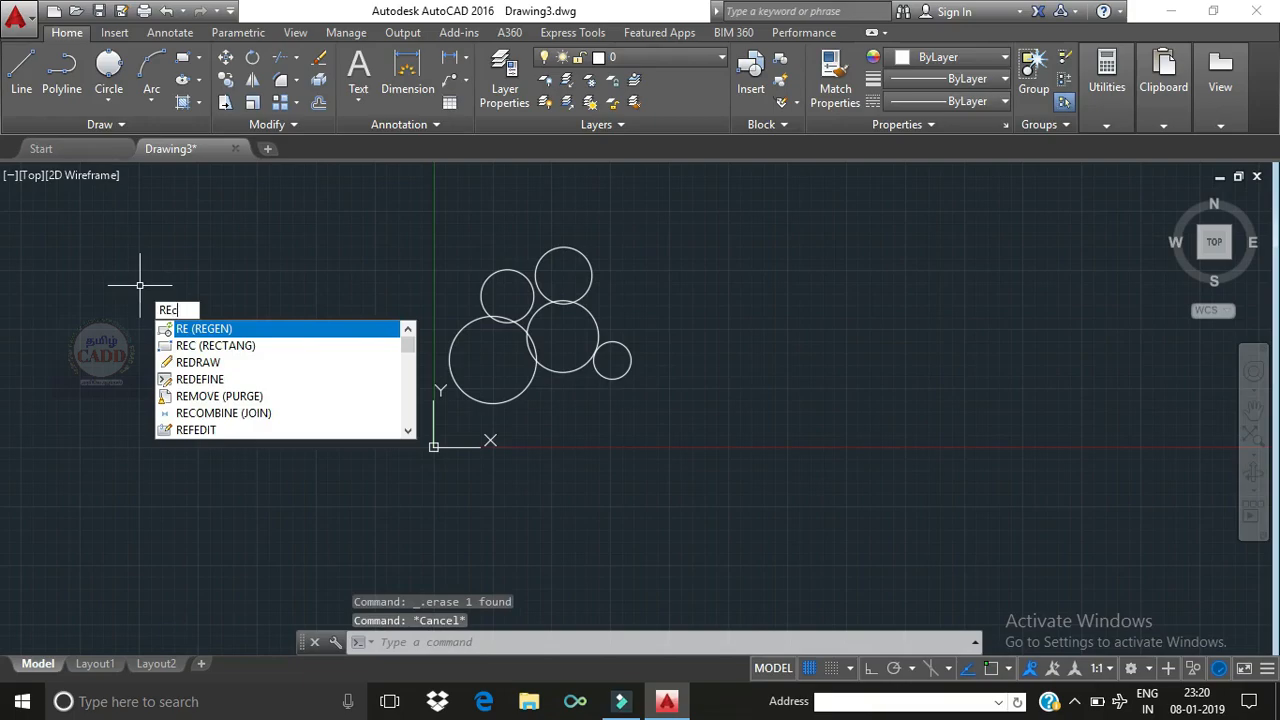
key(Return)
click(140, 282)
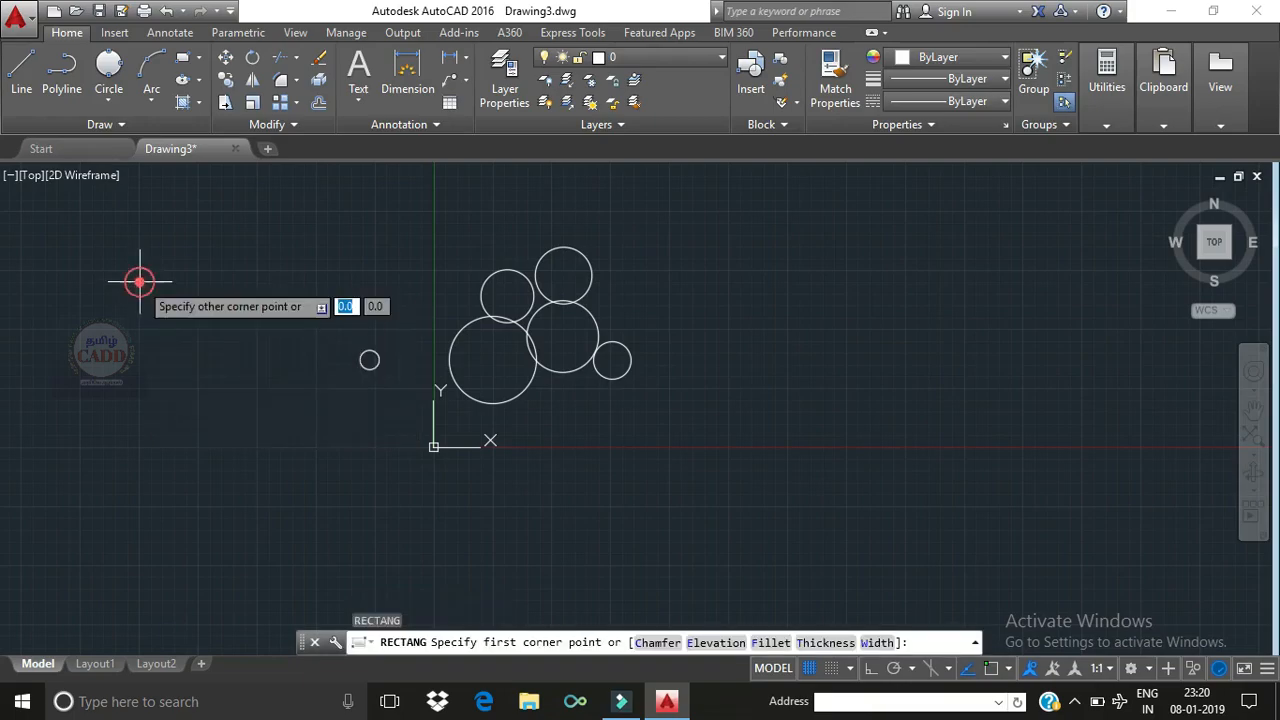
click(277, 404)
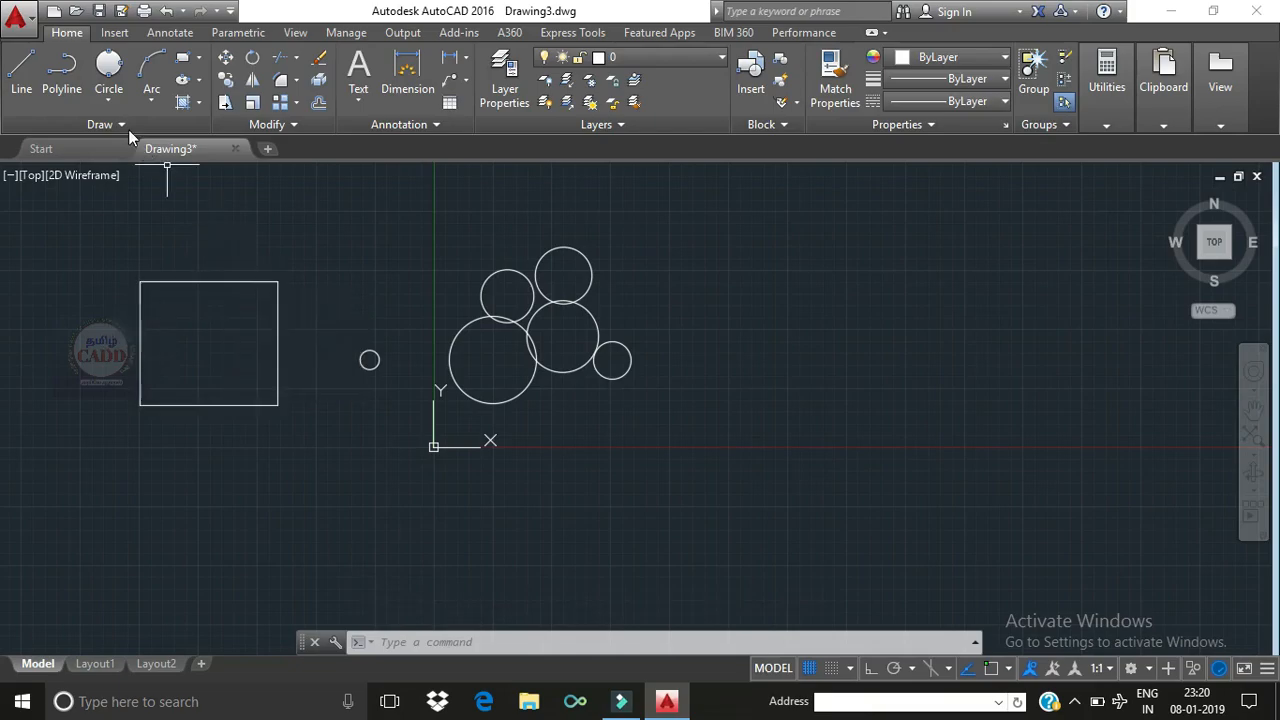
Step: Draw a Tan, Tan, Radius circle of radius 30 tangent to the rectangle's left and top edges, and erase it again
click(109, 100)
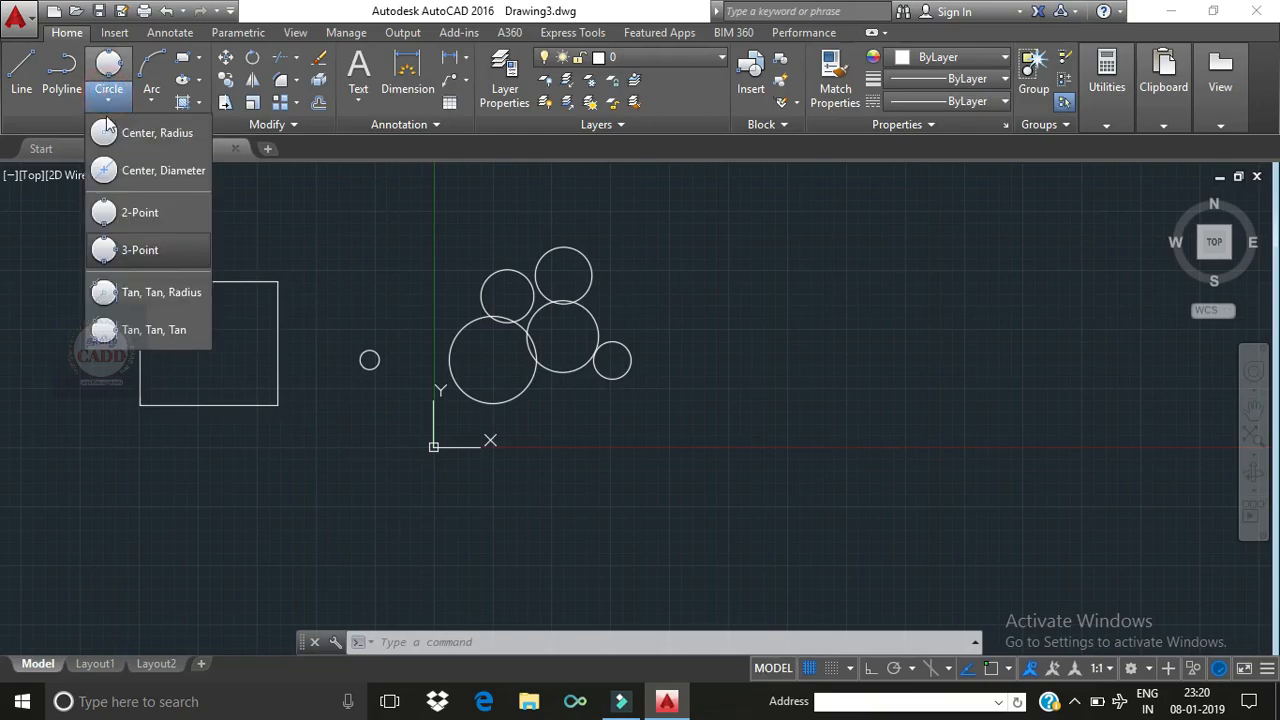
click(126, 292)
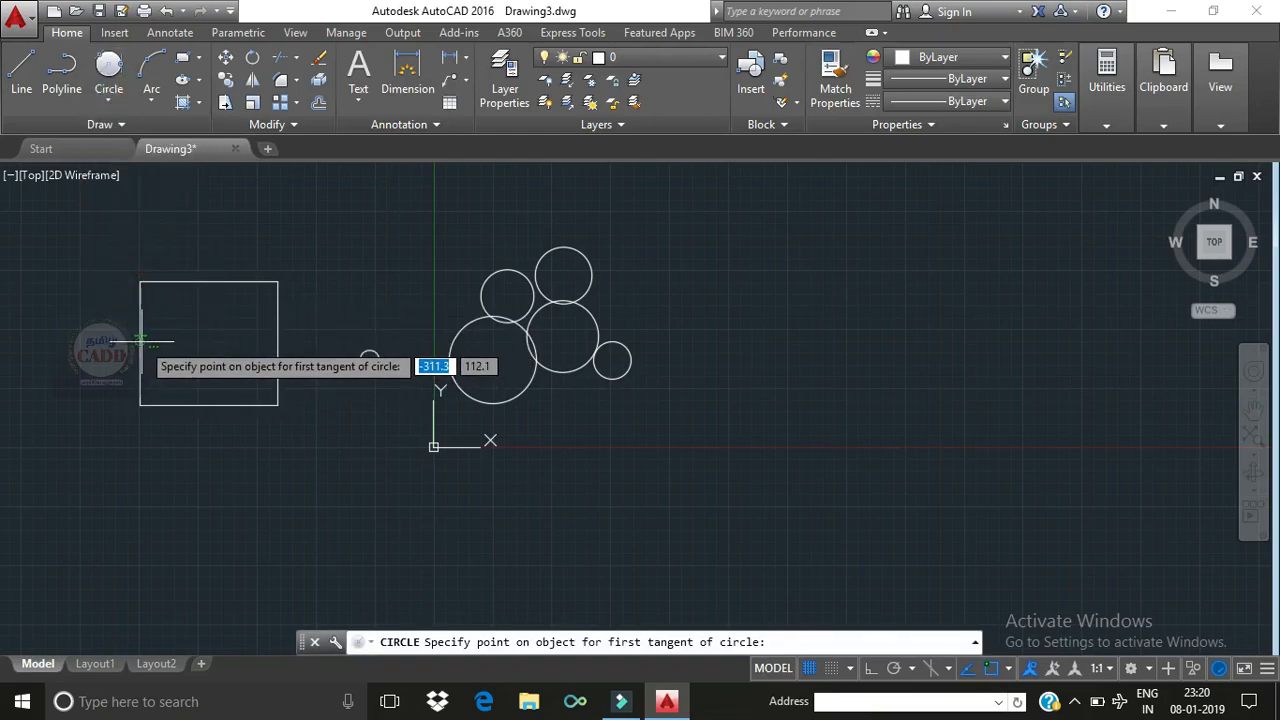
click(141, 341)
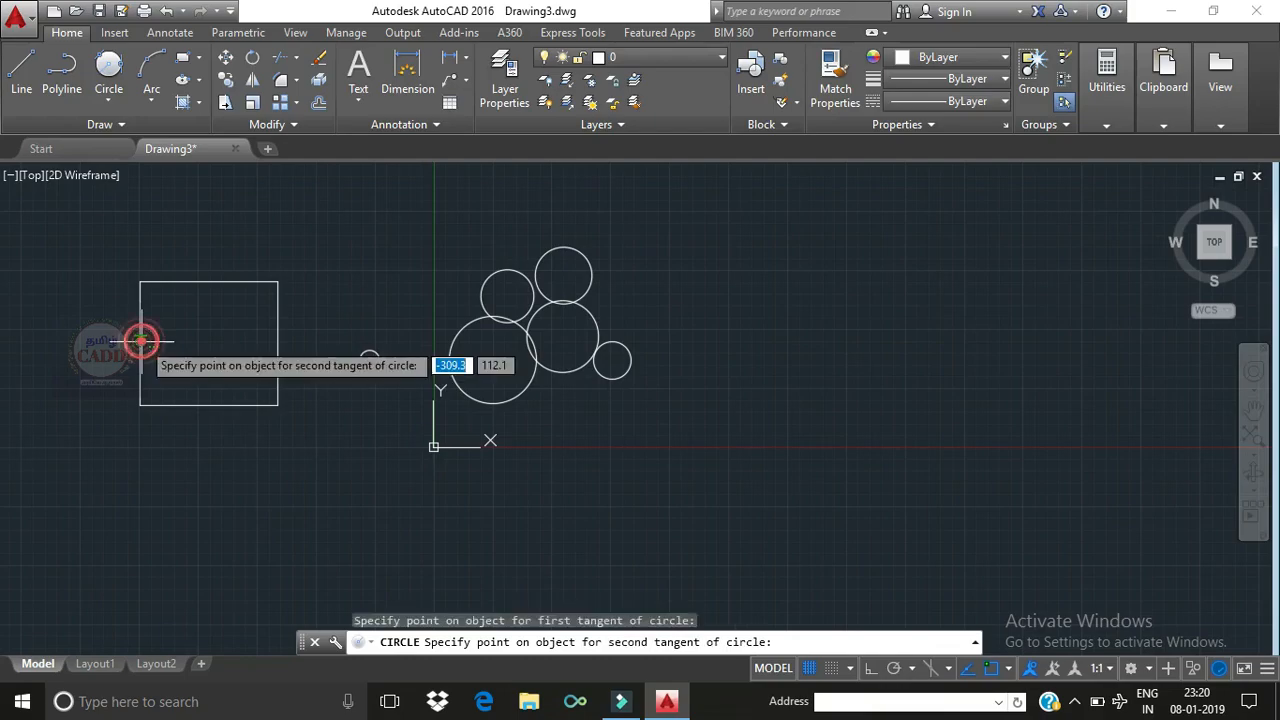
click(208, 283)
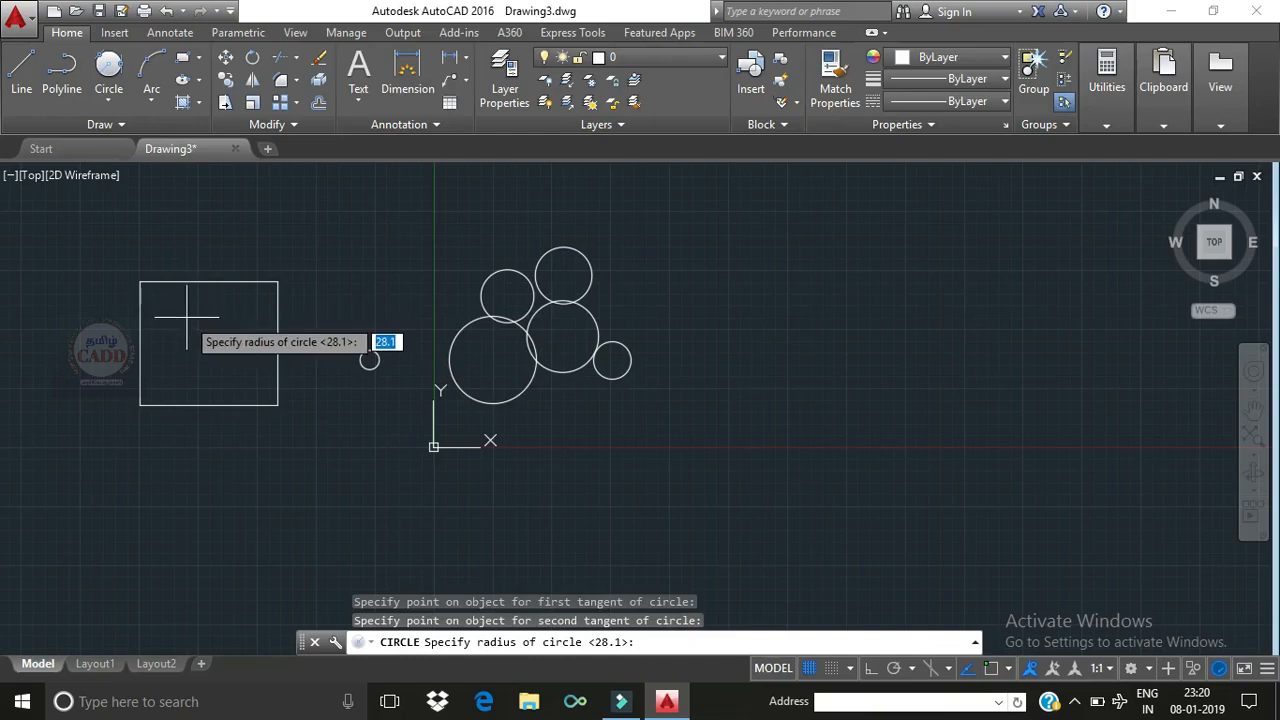
text(30)
key(Return)
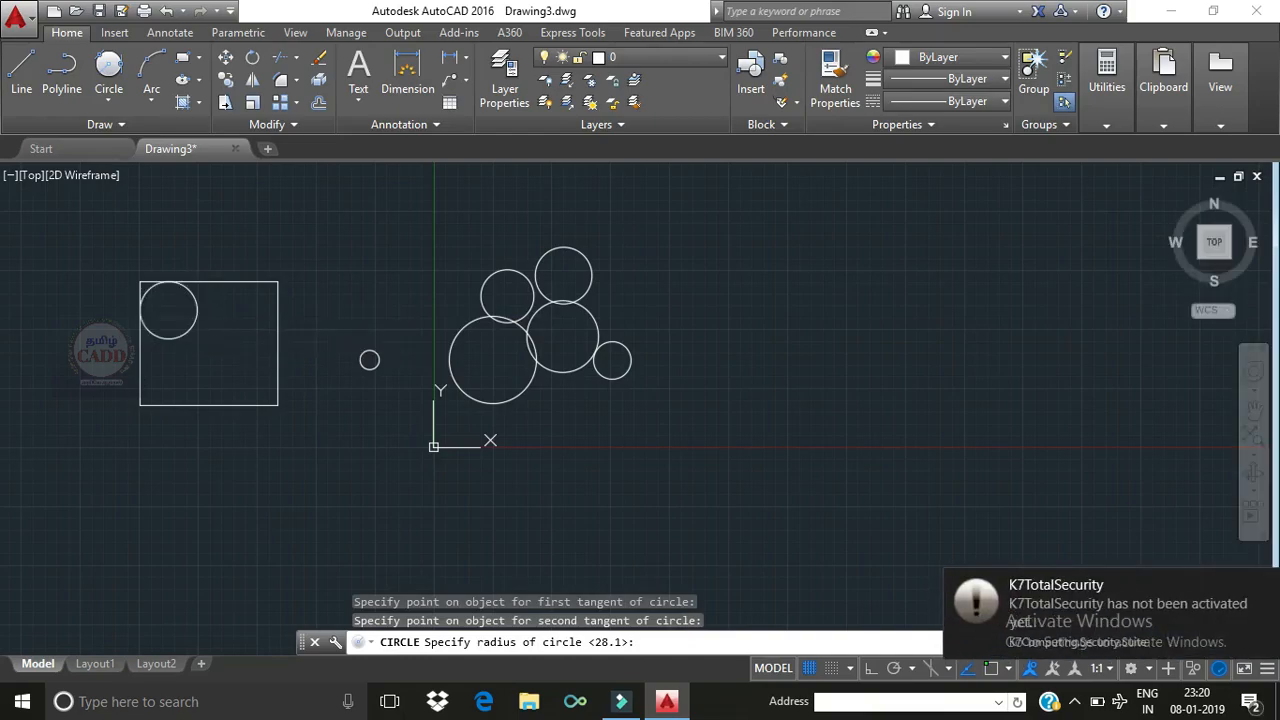
click(186, 330)
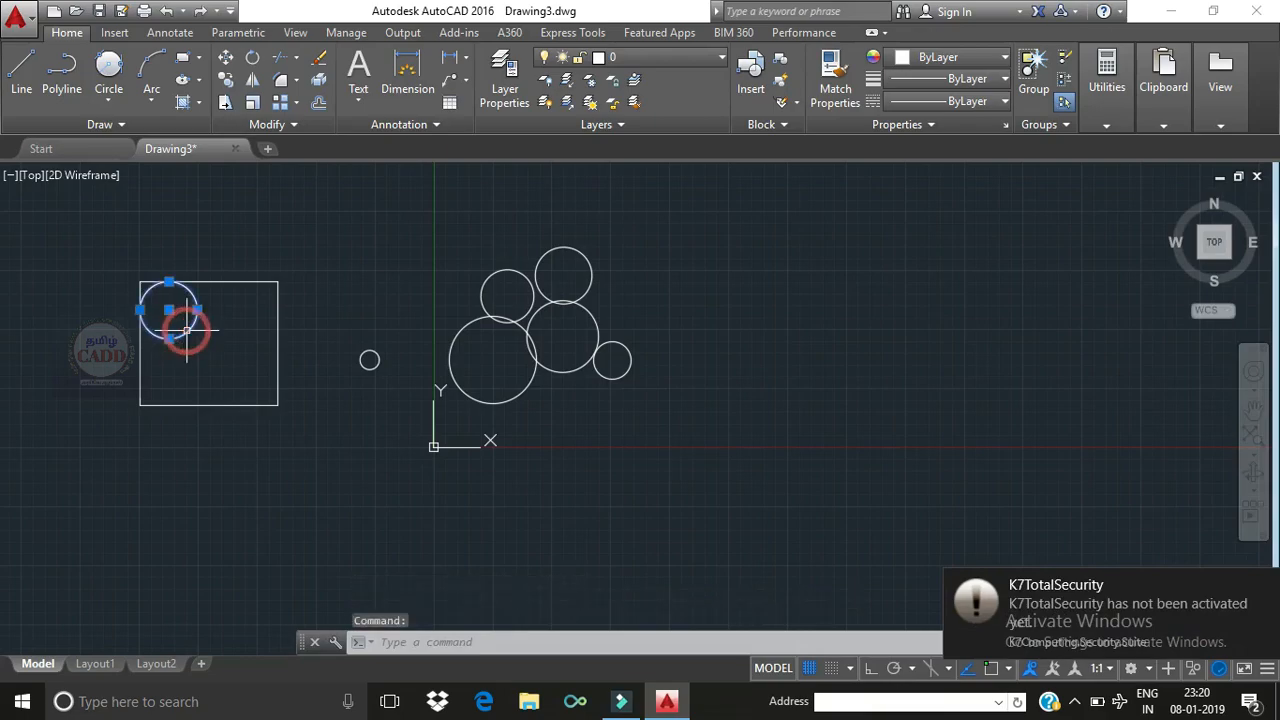
key(Delete)
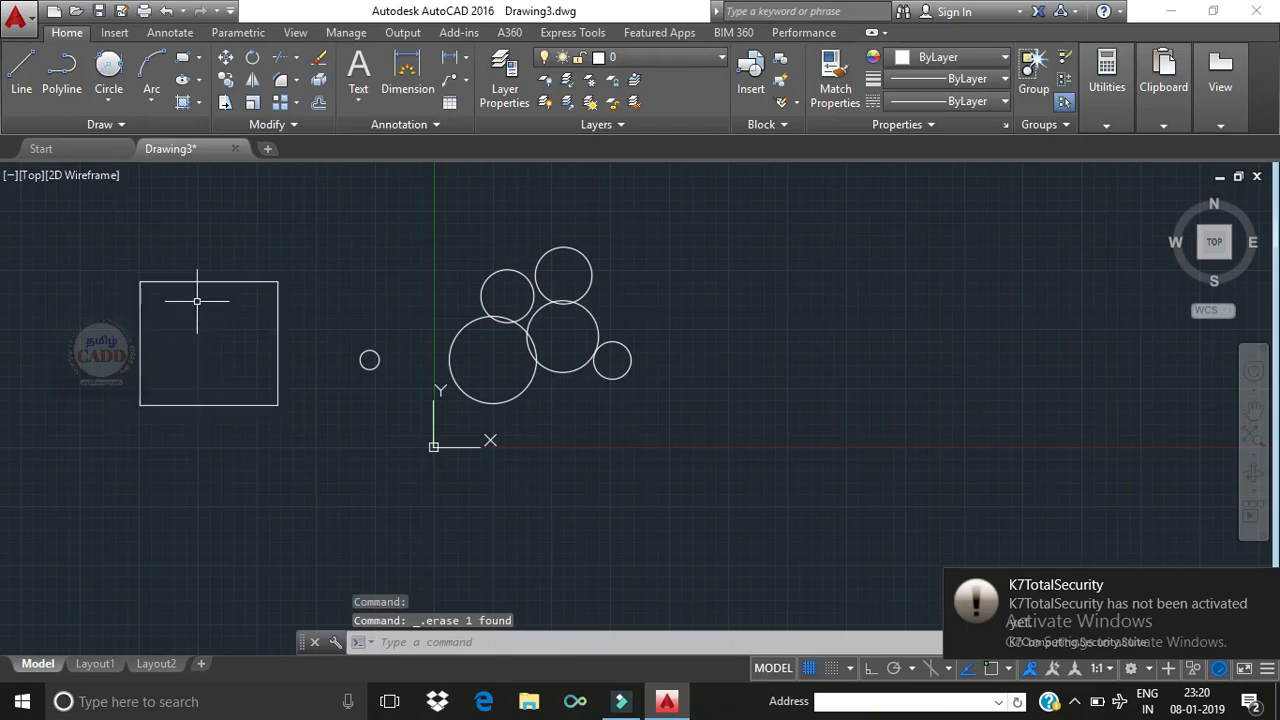
Step: Draw a Tan, Tan, Tan circle touching the rectangle's bottom, left and top edges
mouse_move(197, 284)
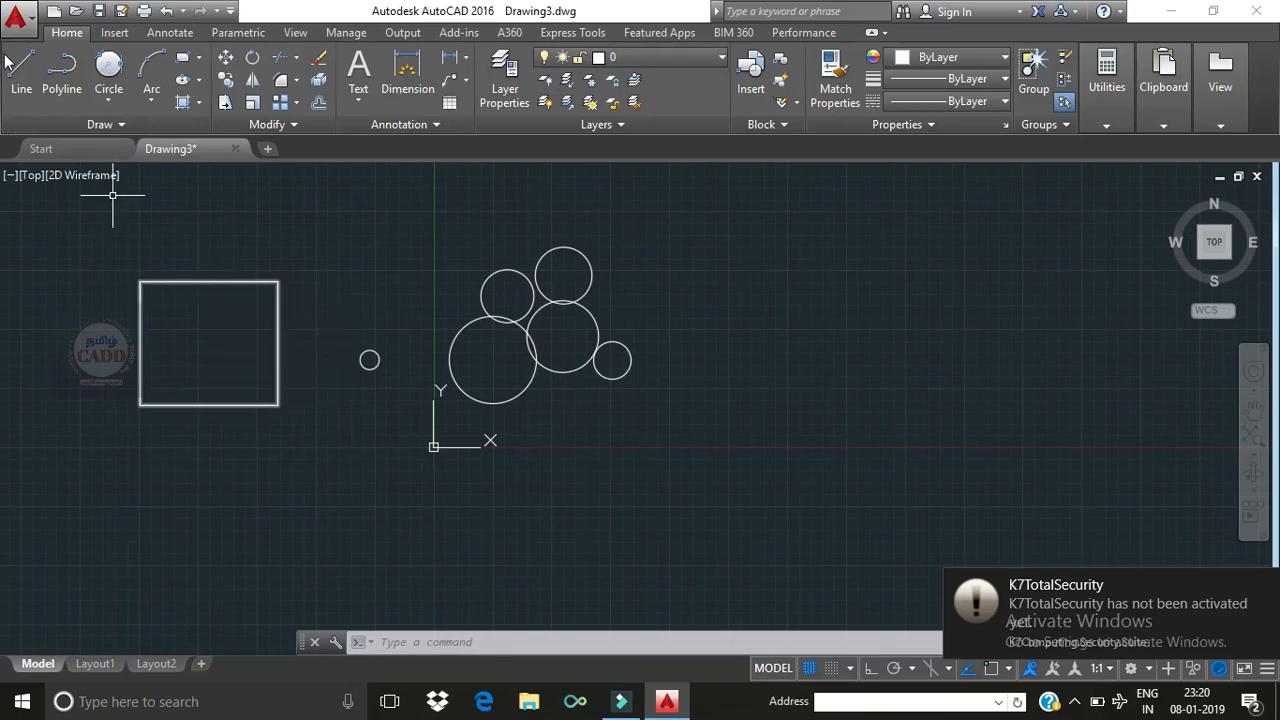
click(109, 100)
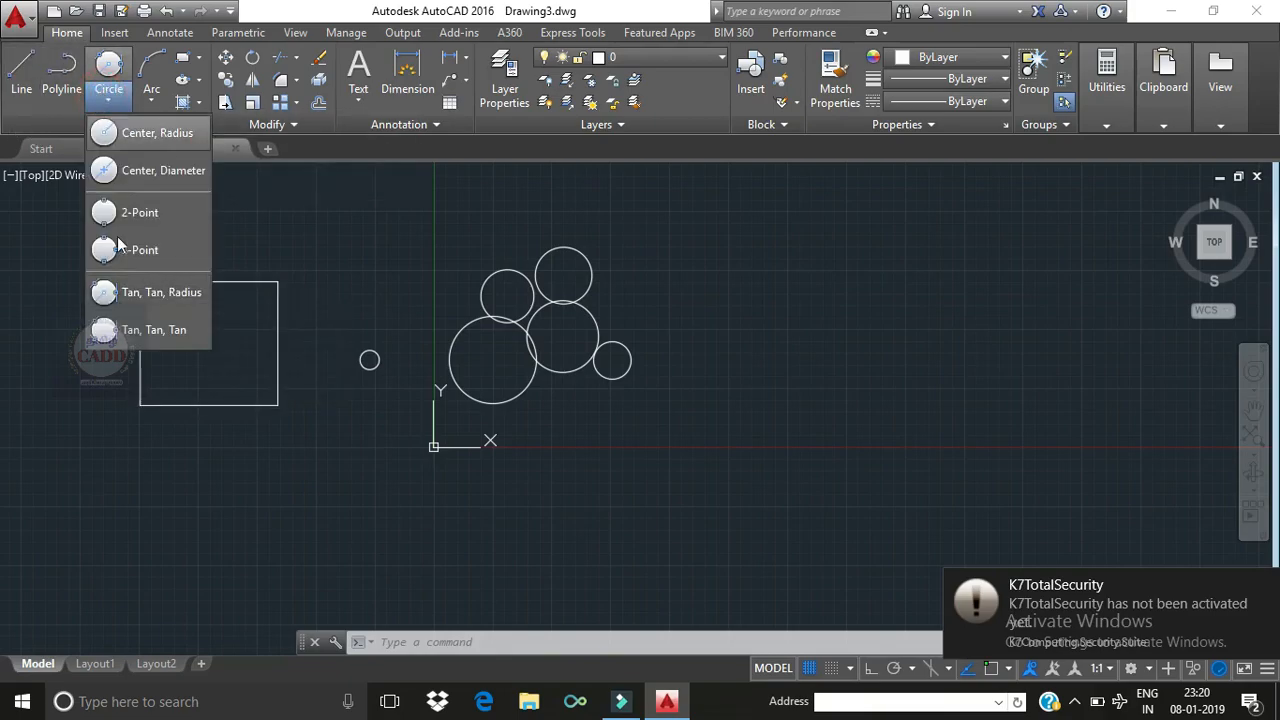
click(126, 330)
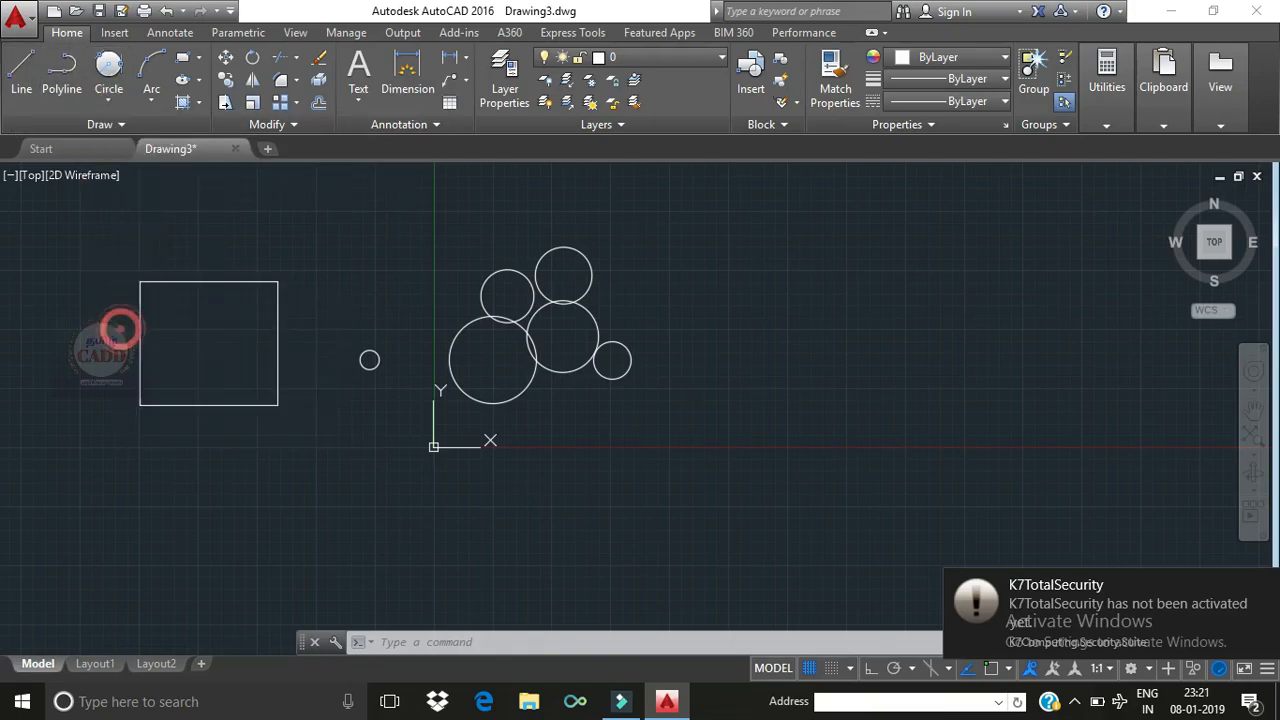
click(210, 405)
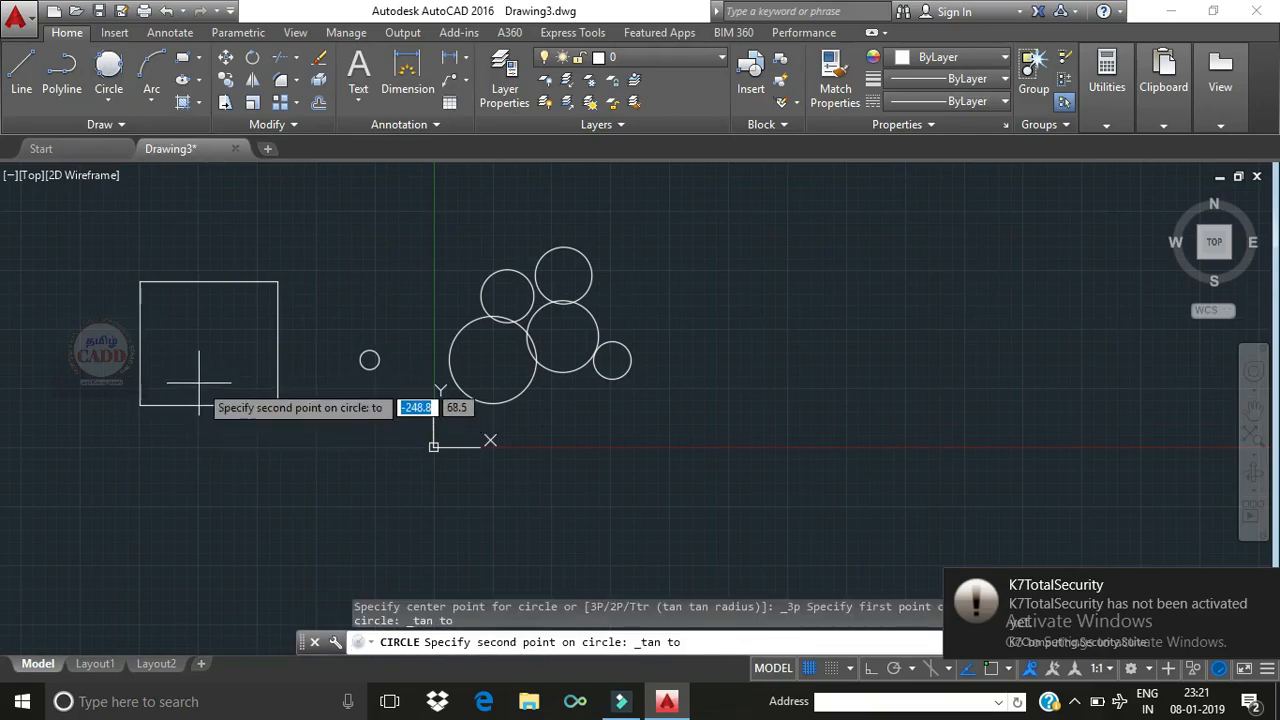
click(141, 342)
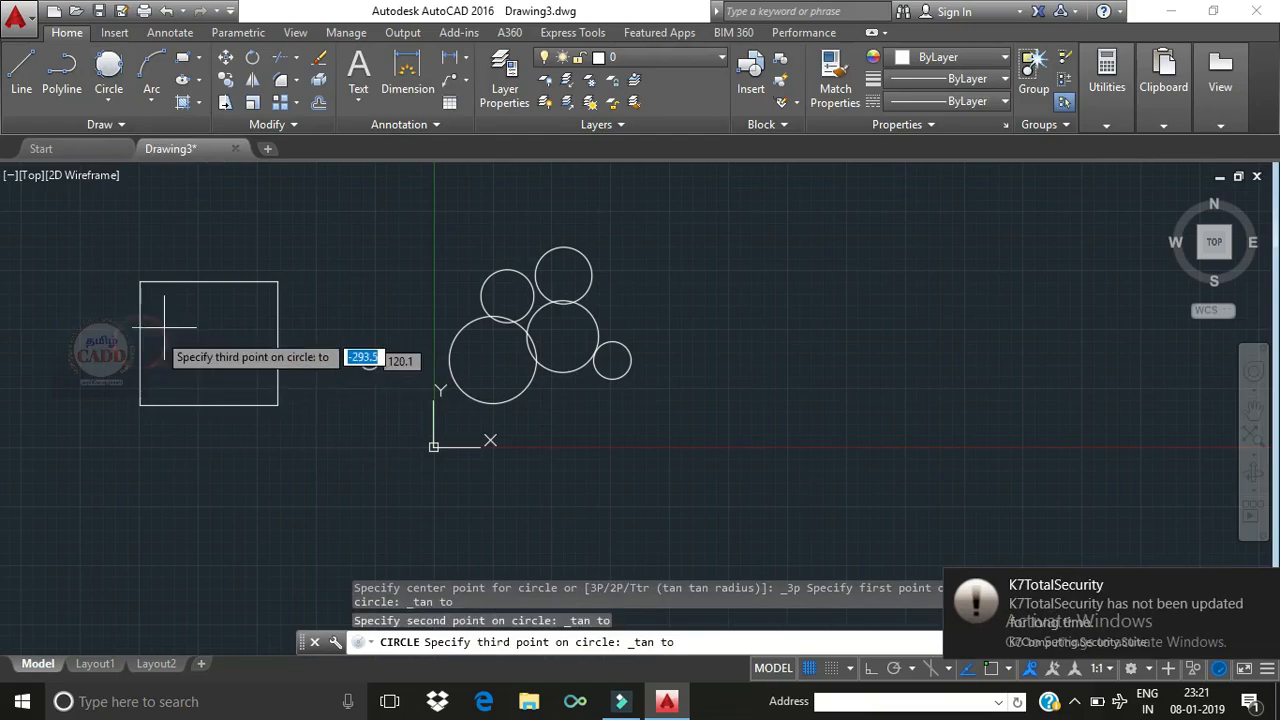
click(219, 276)
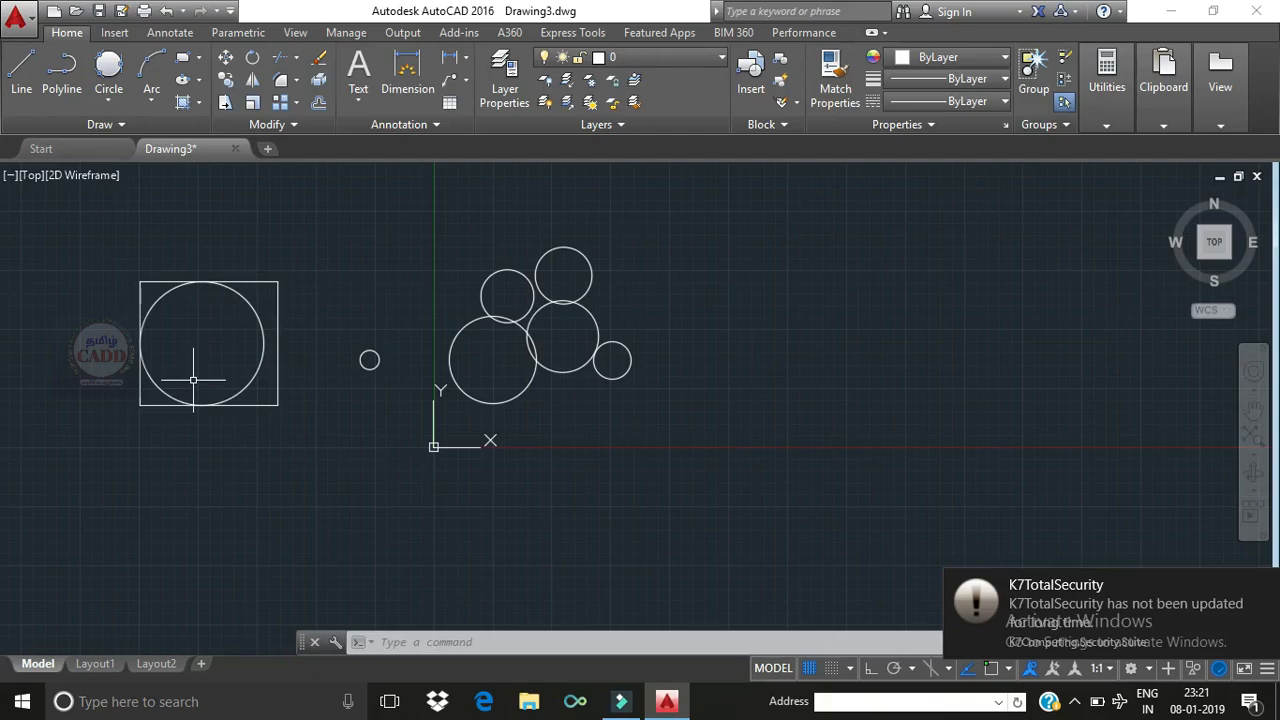
text(c)
key(Return)
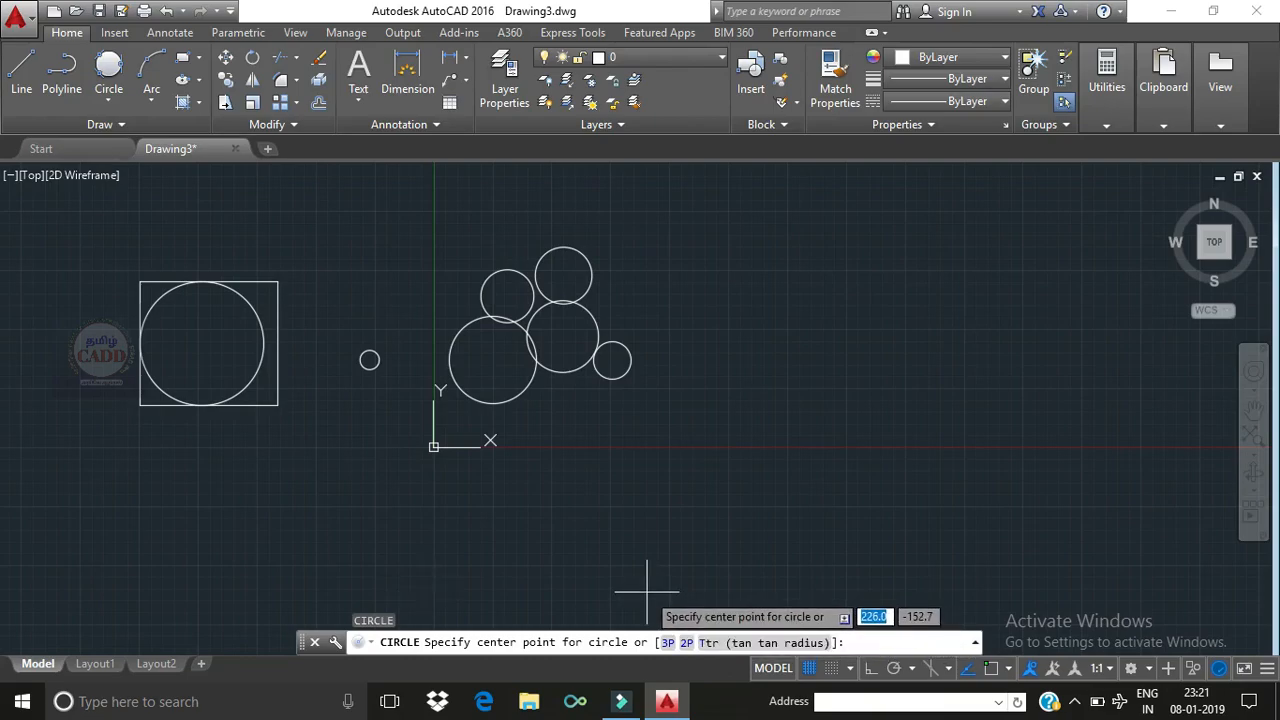
key(Escape)
key(Escape)
key(Escape)
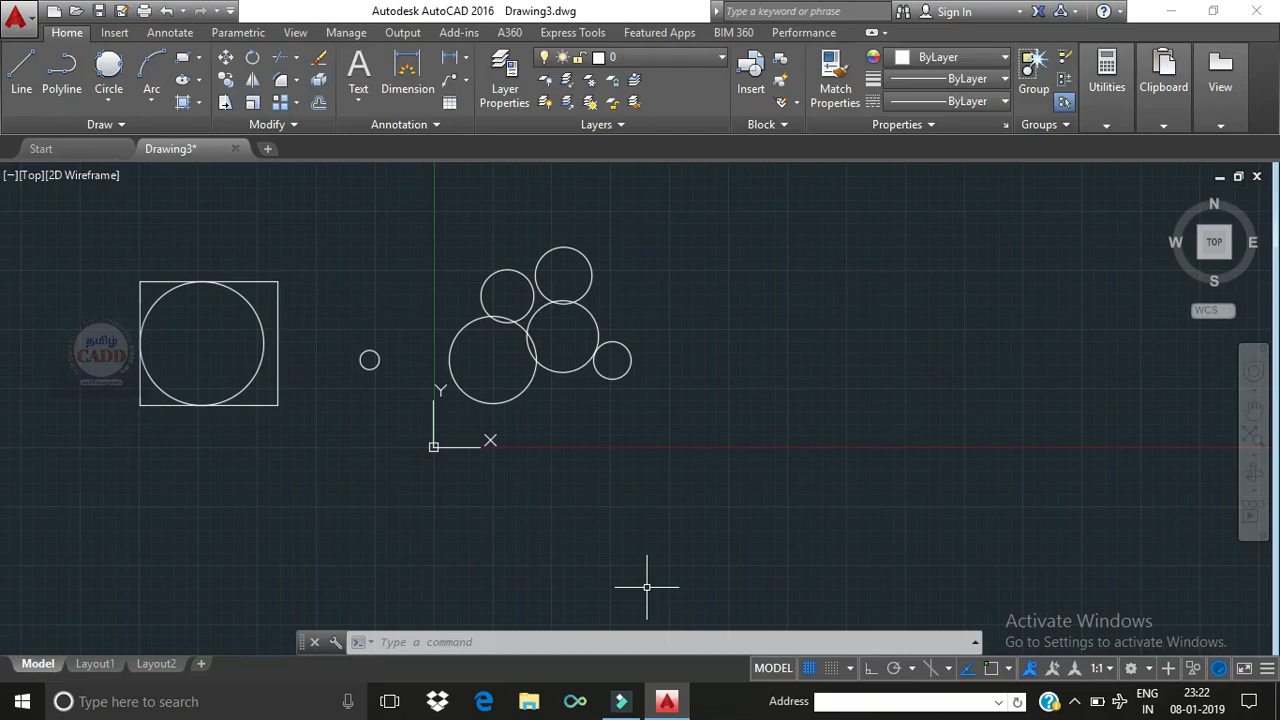
Step: Draw a six-sided polygon inscribed in a circle of radius 30, in the empty area right of the circle group
click(199, 58)
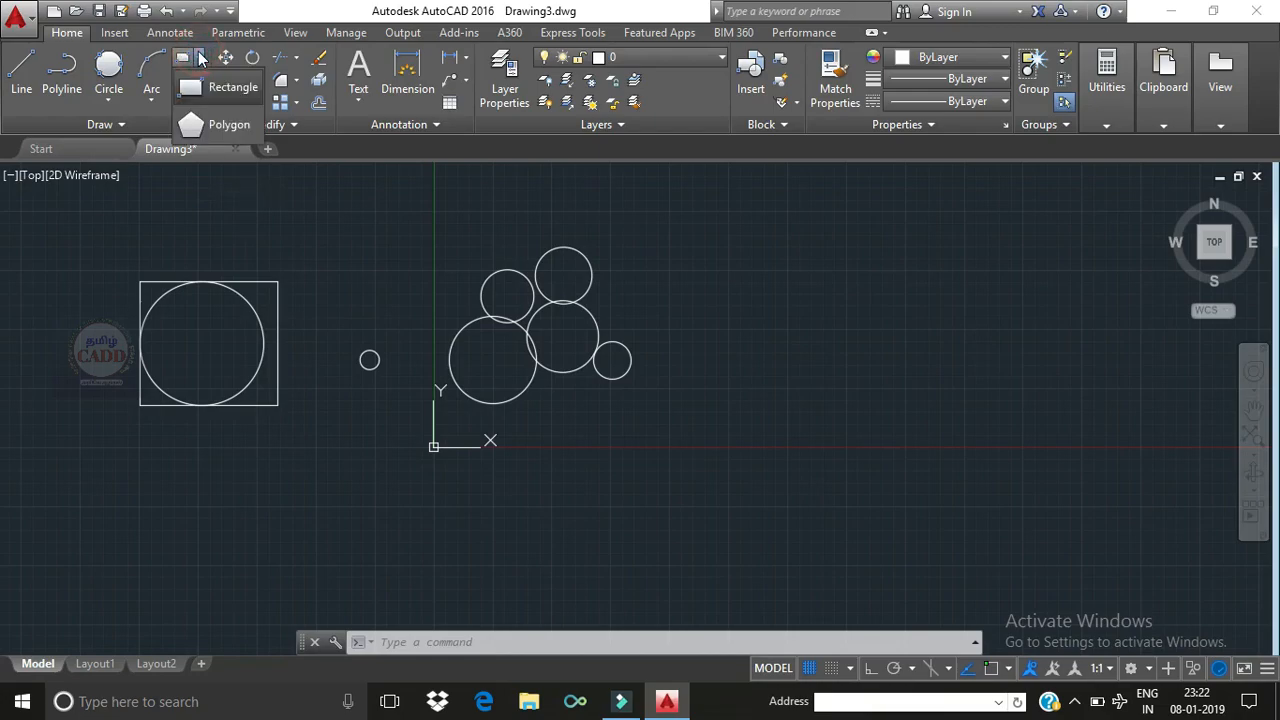
click(360, 240)
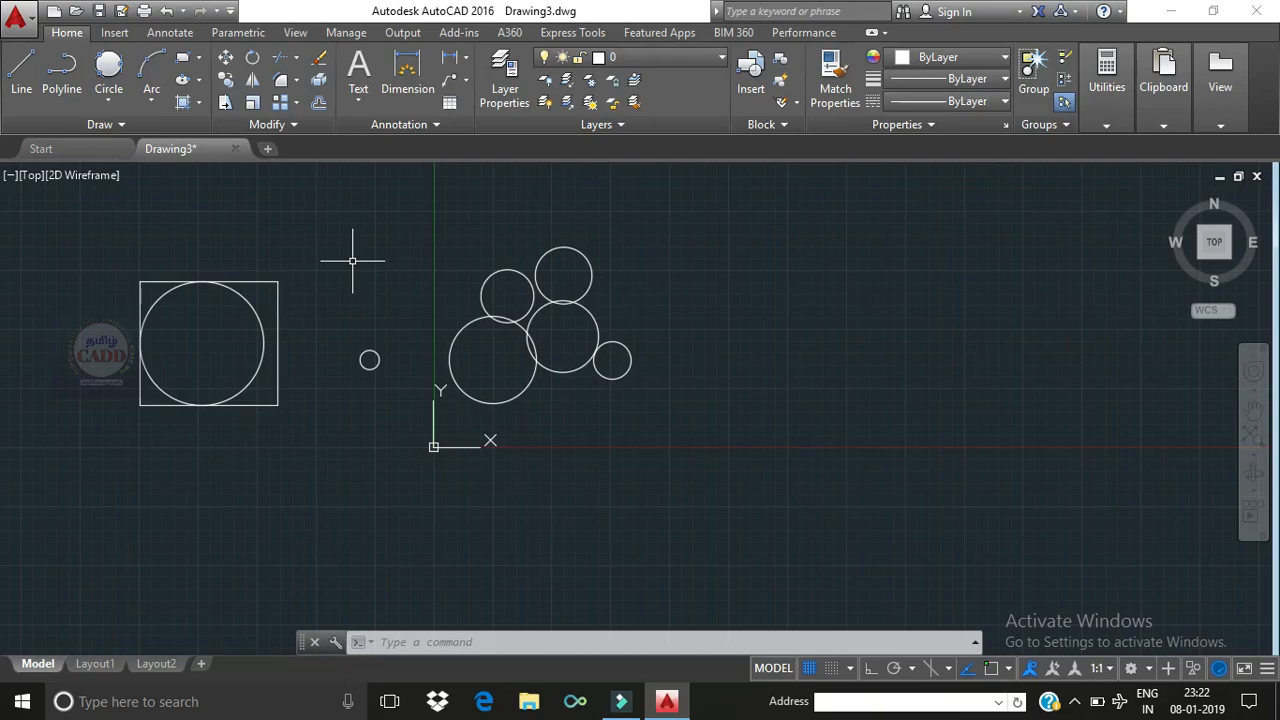
text(POL)
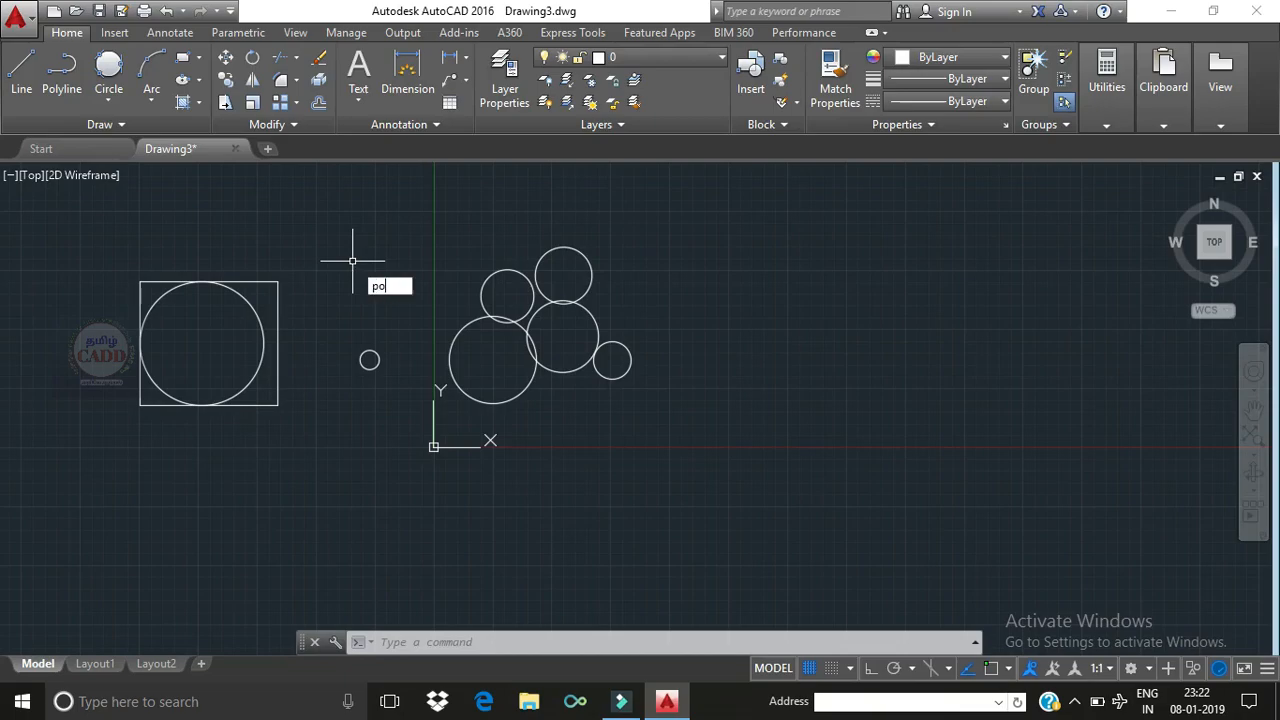
key(Return)
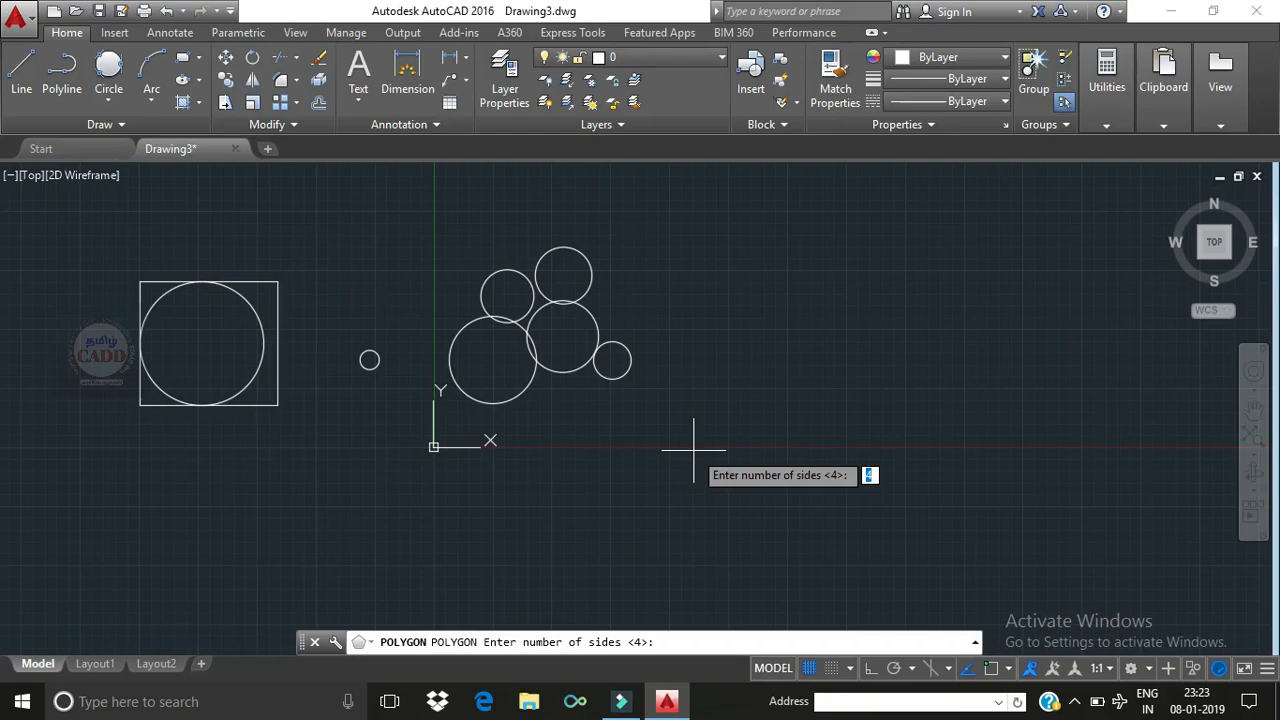
text(6)
key(Return)
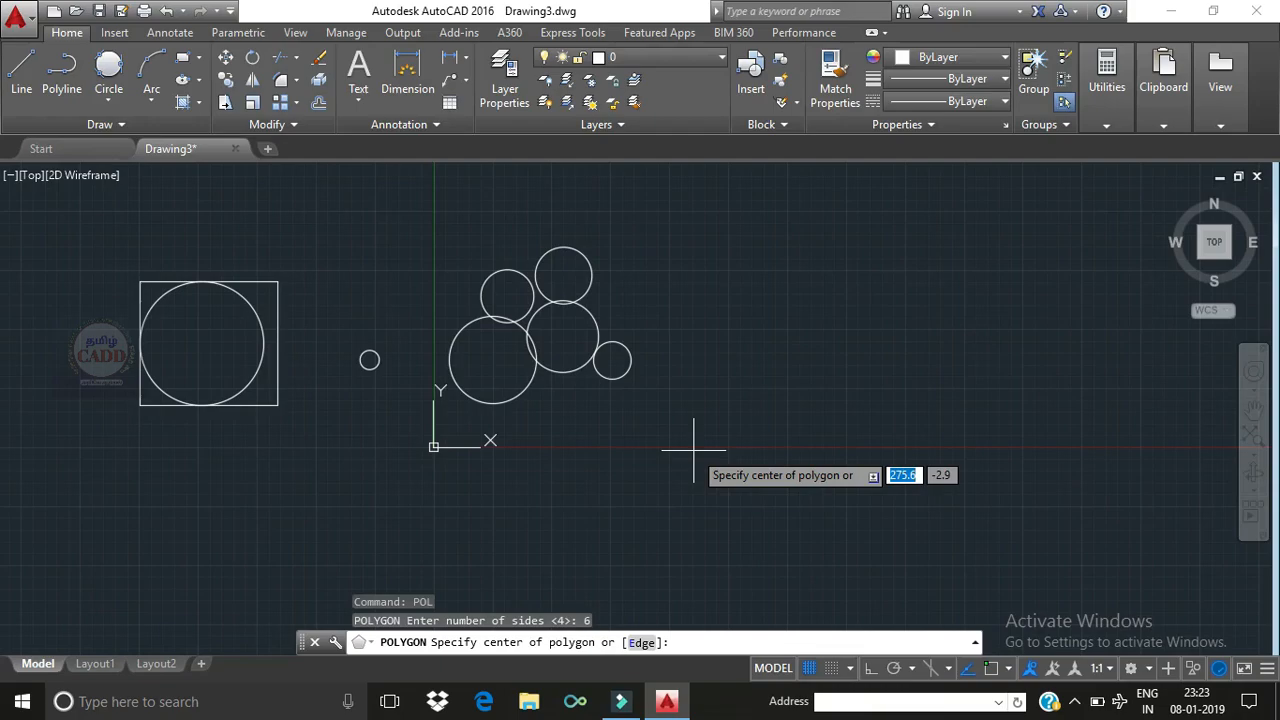
click(835, 326)
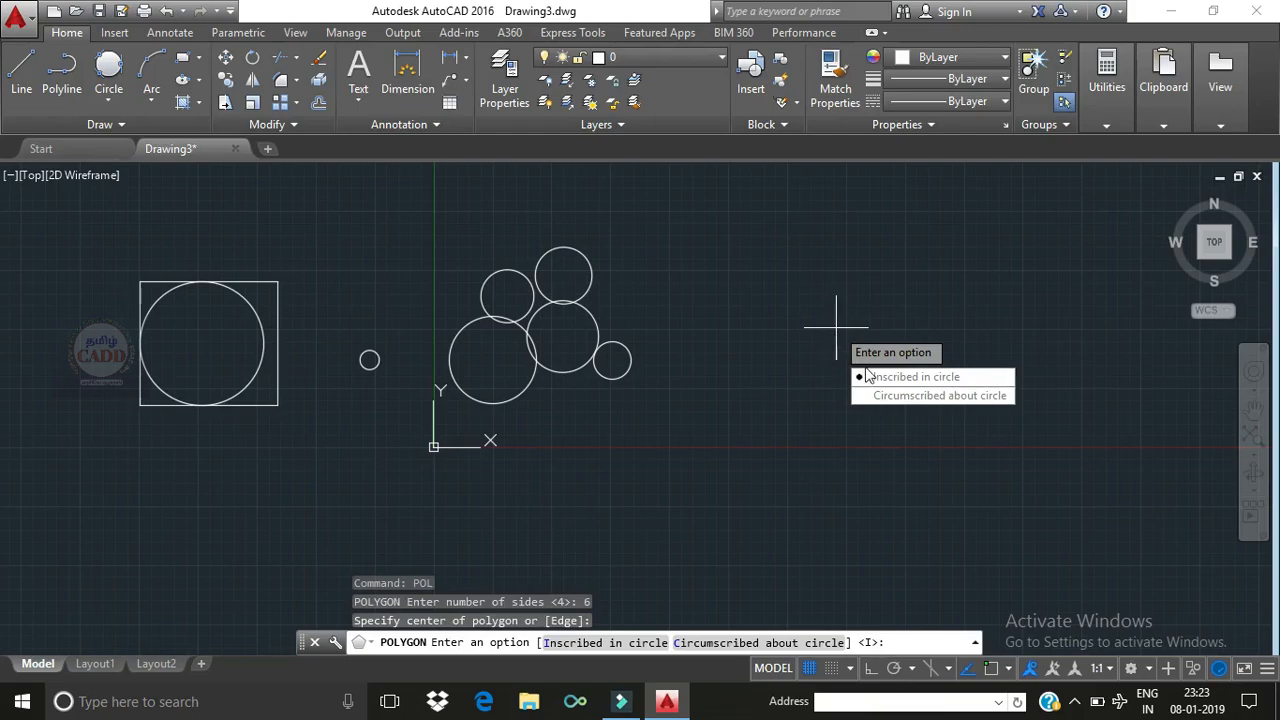
click(910, 378)
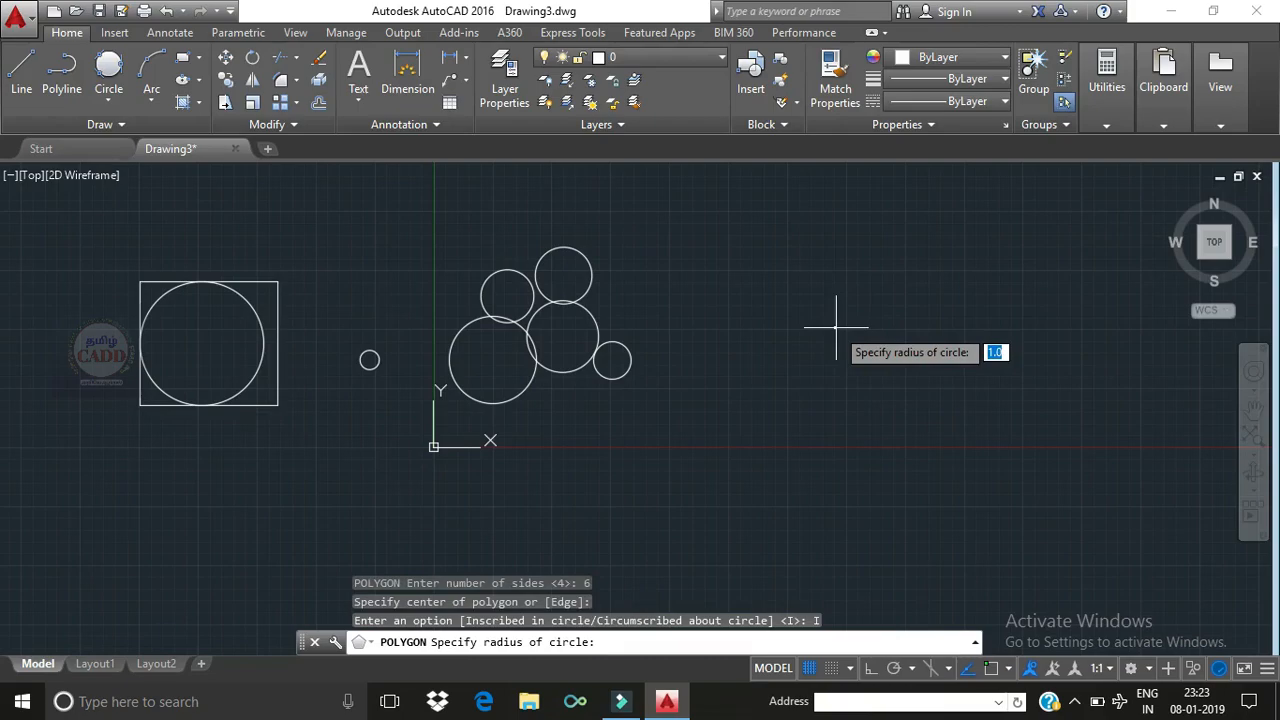
text(30)
key(Return)
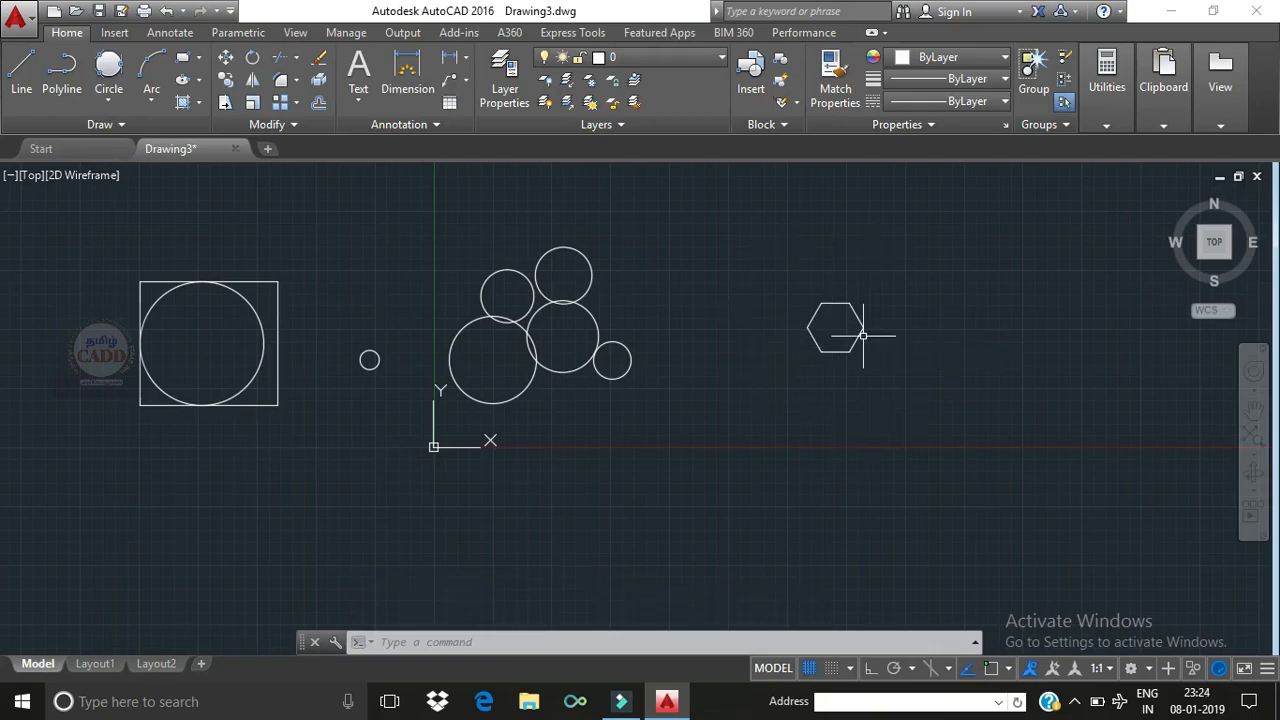
Step: Draw a center-radius circle of radius 30 below the hexagon
click(113, 102)
click(135, 135)
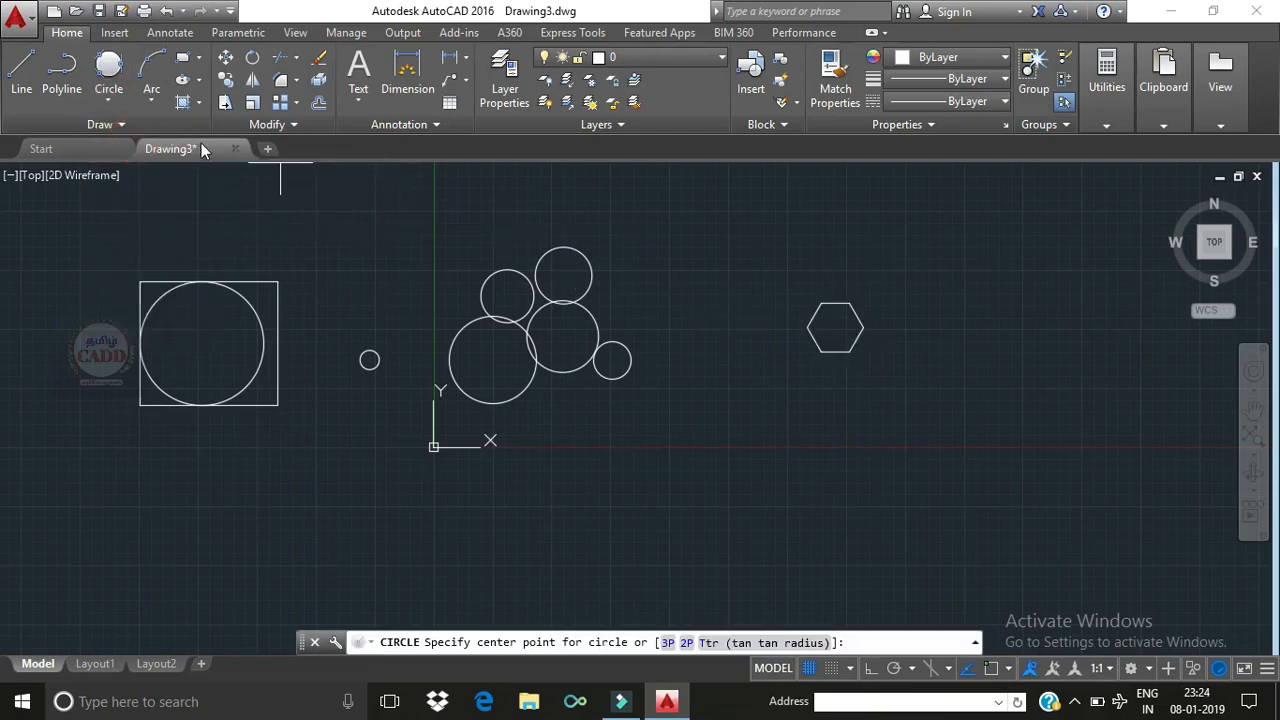
click(831, 466)
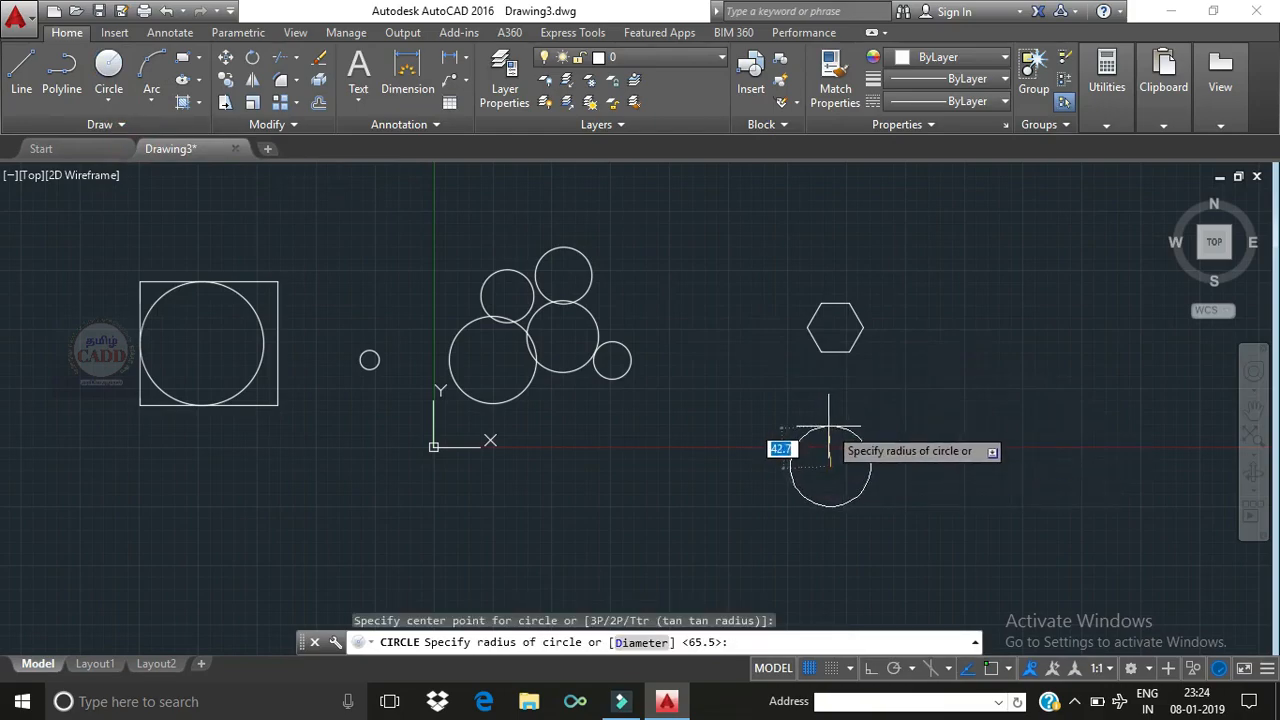
text(30)
key(Return)
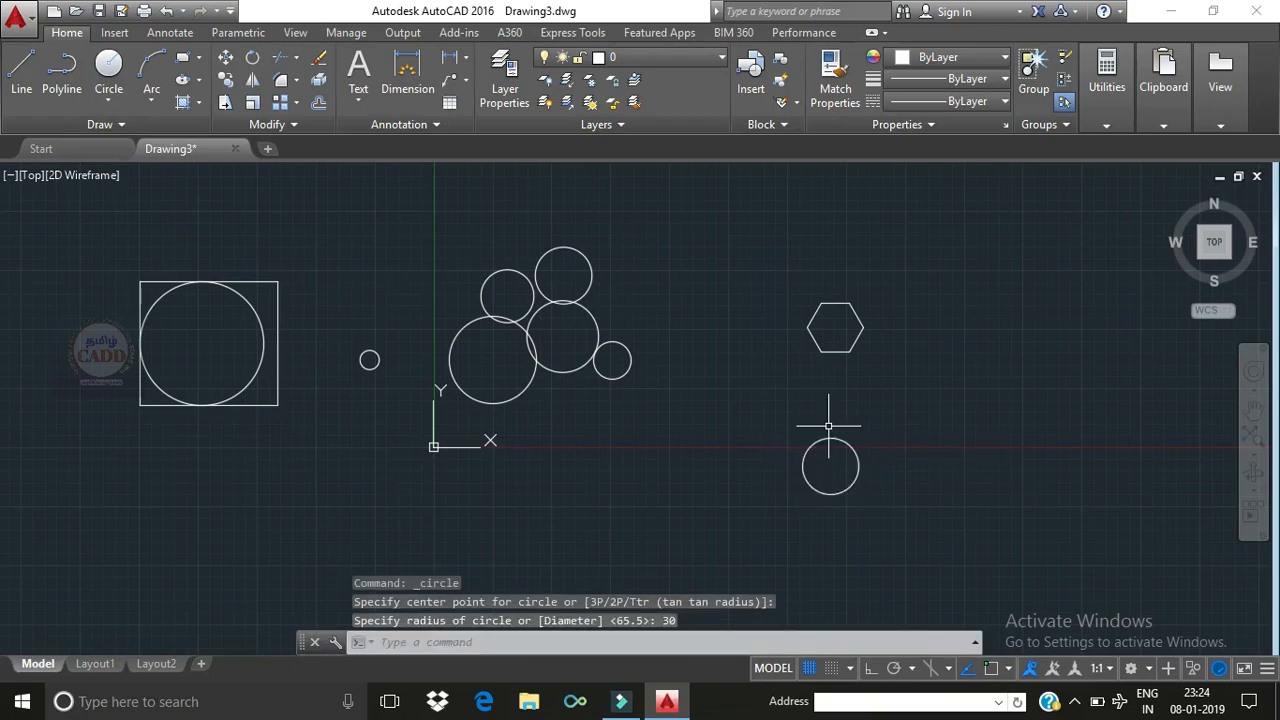
scroll(813, 490, up, 2)
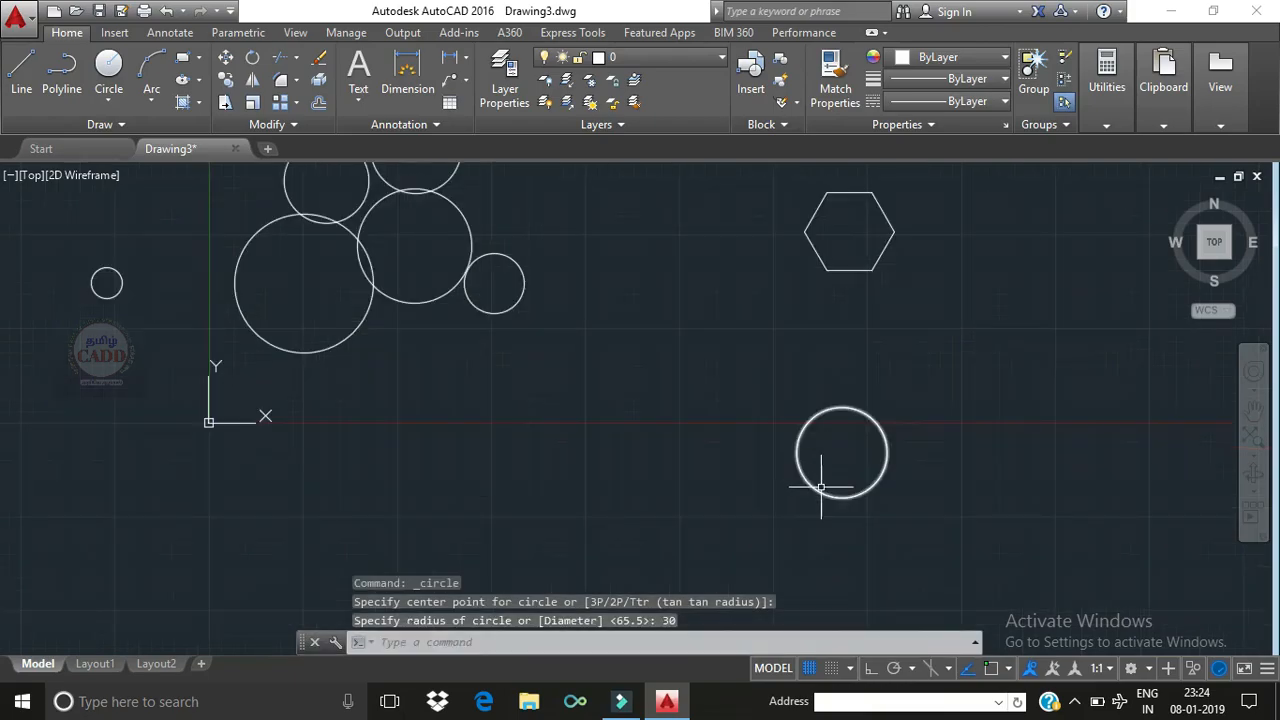
text(pol)
key(Return)
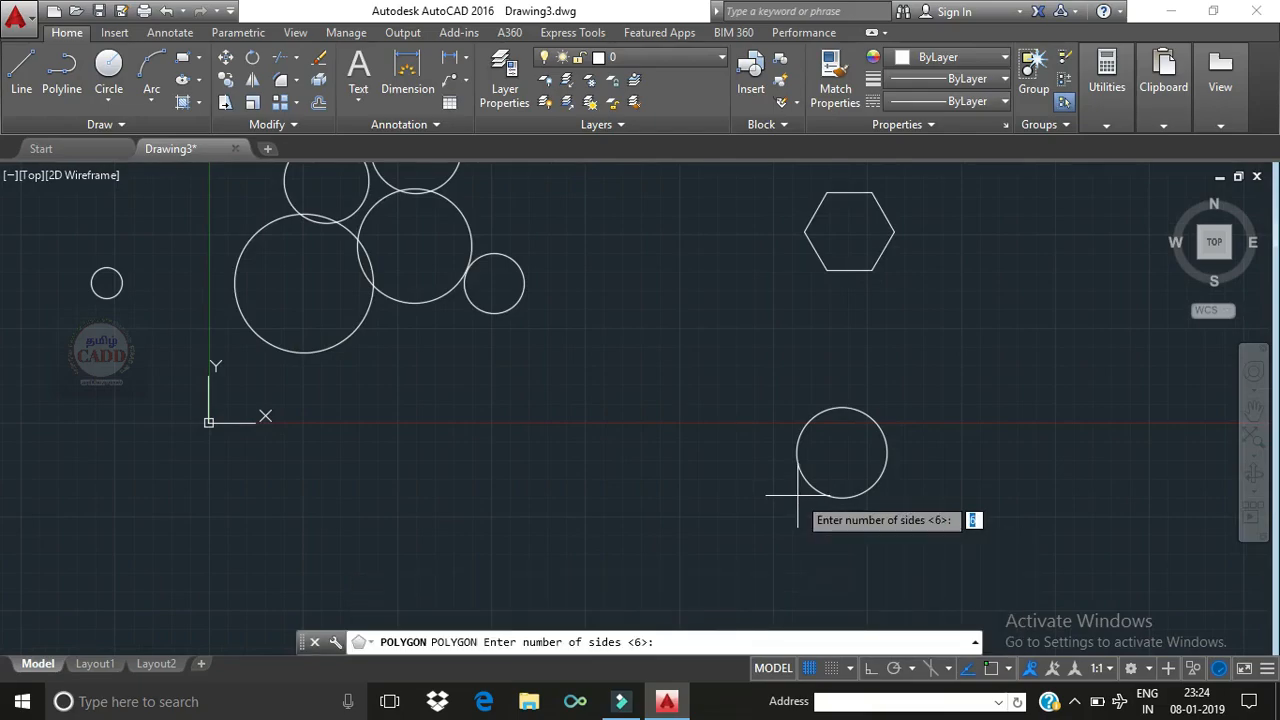
key(Return)
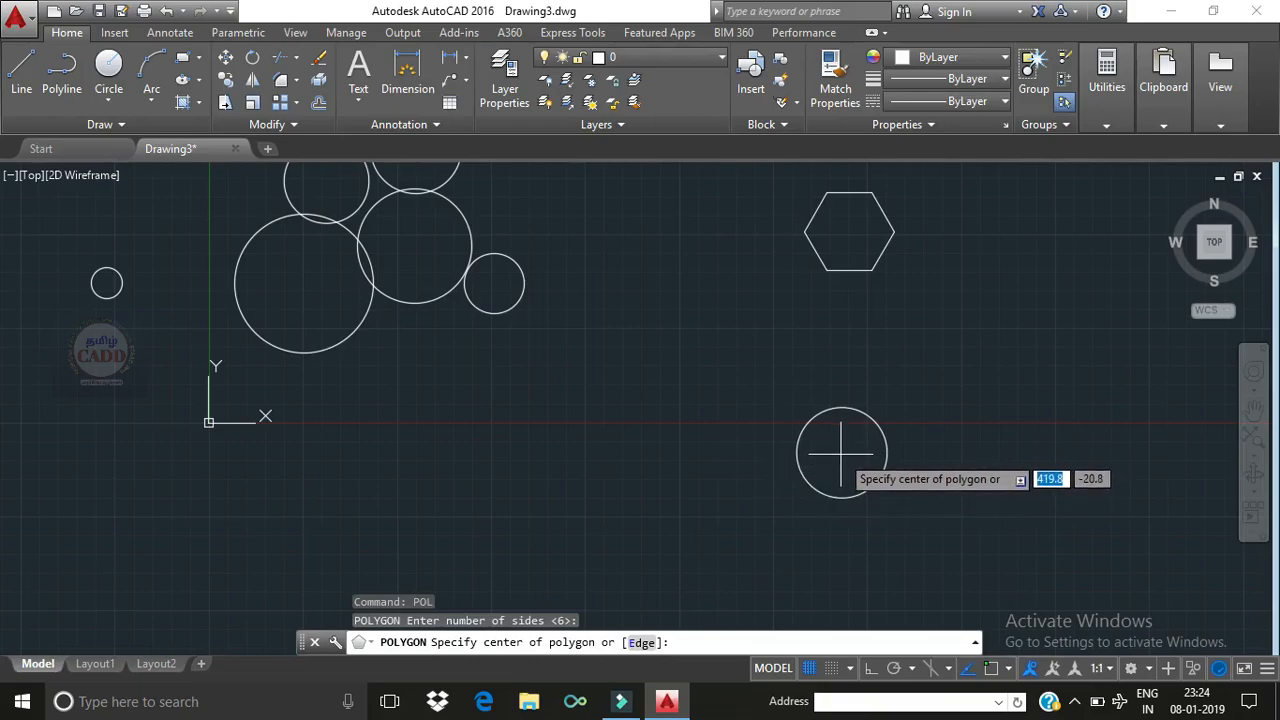
key(Escape)
key(Escape)
key(Escape)
Step: Turn on object snap and enable all object snap modes in the drafting settings
text(DS)
key(Return)
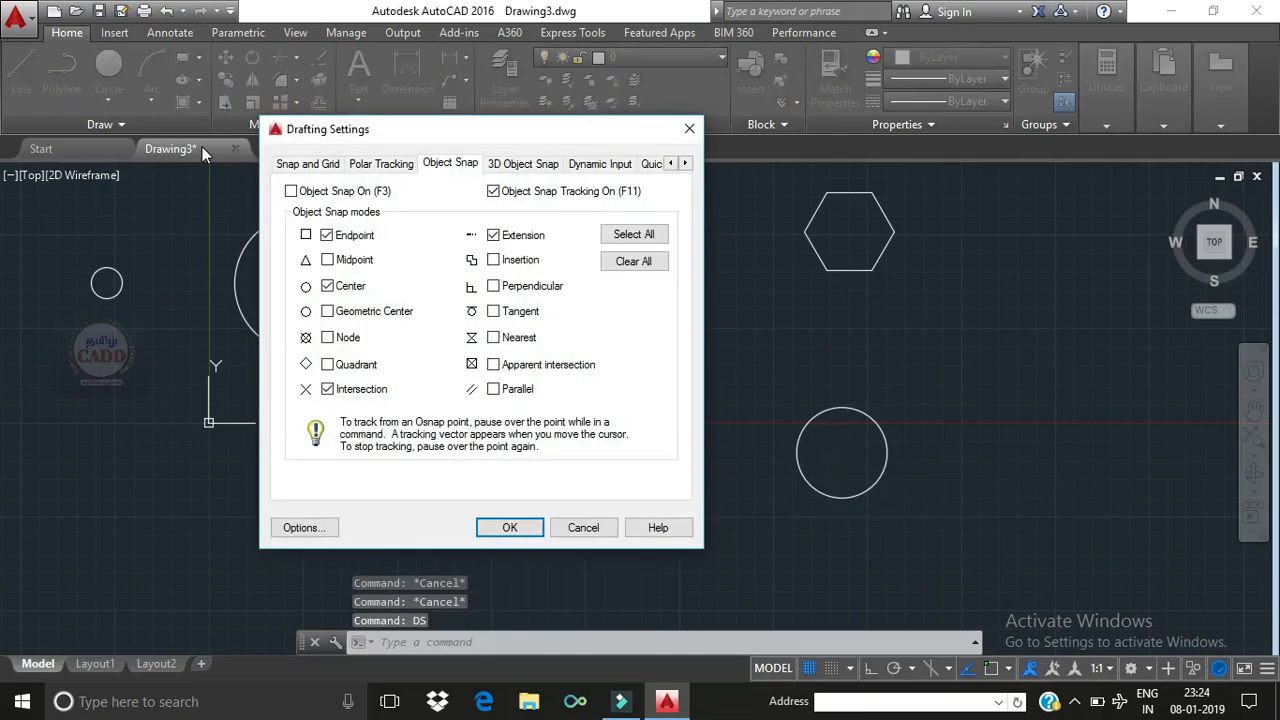
click(291, 191)
click(633, 234)
click(515, 528)
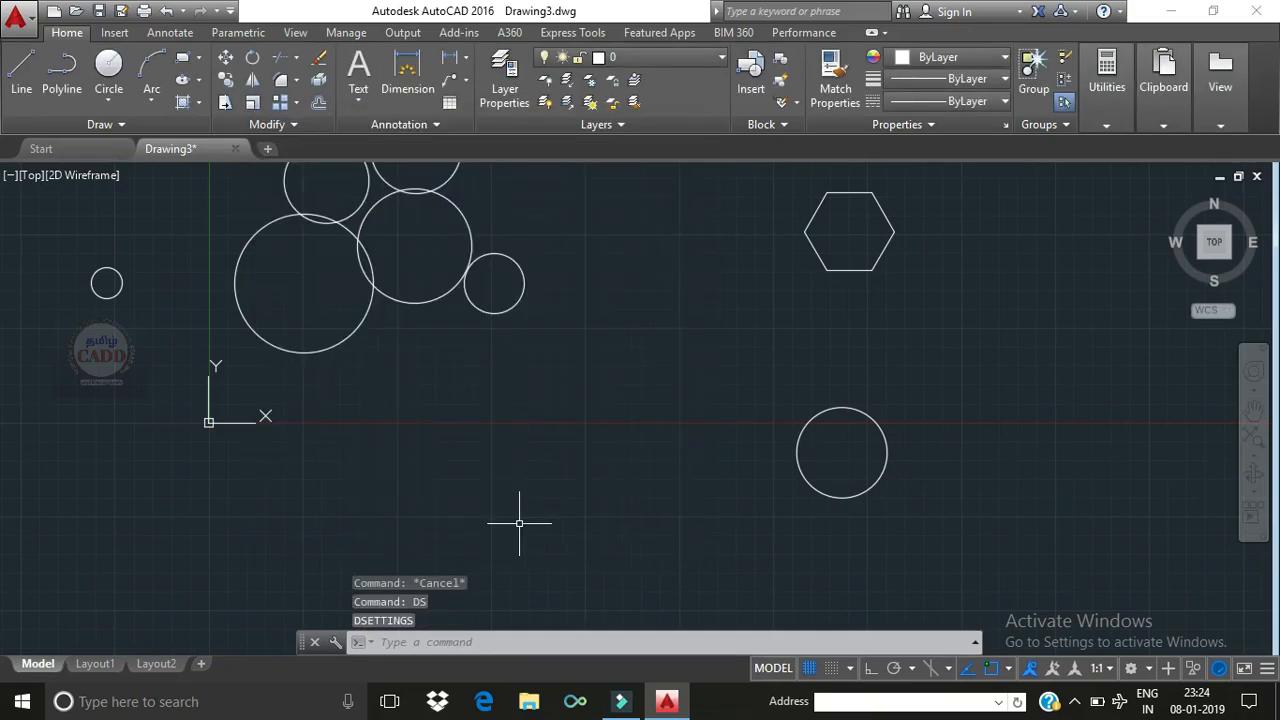
Step: Draw a six-sided polygon centered on the lower circle, inscribed in a circle of radius 30
text(po)
key(Return)
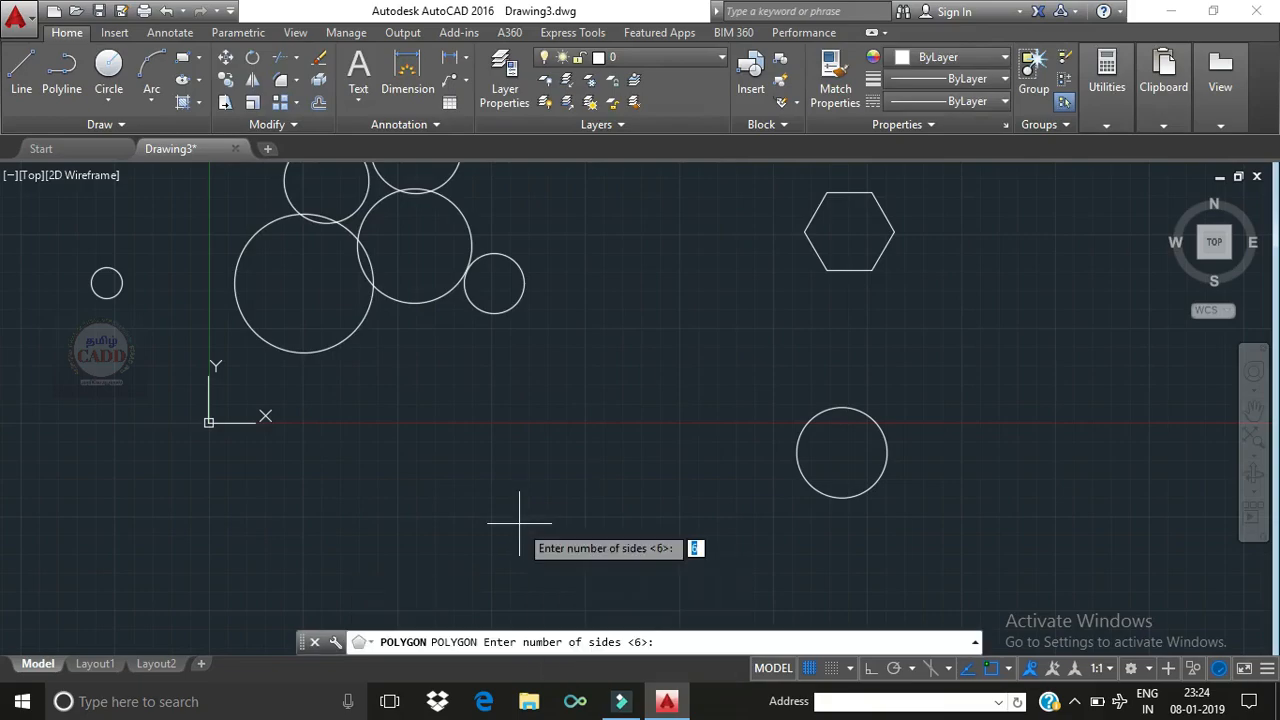
key(Return)
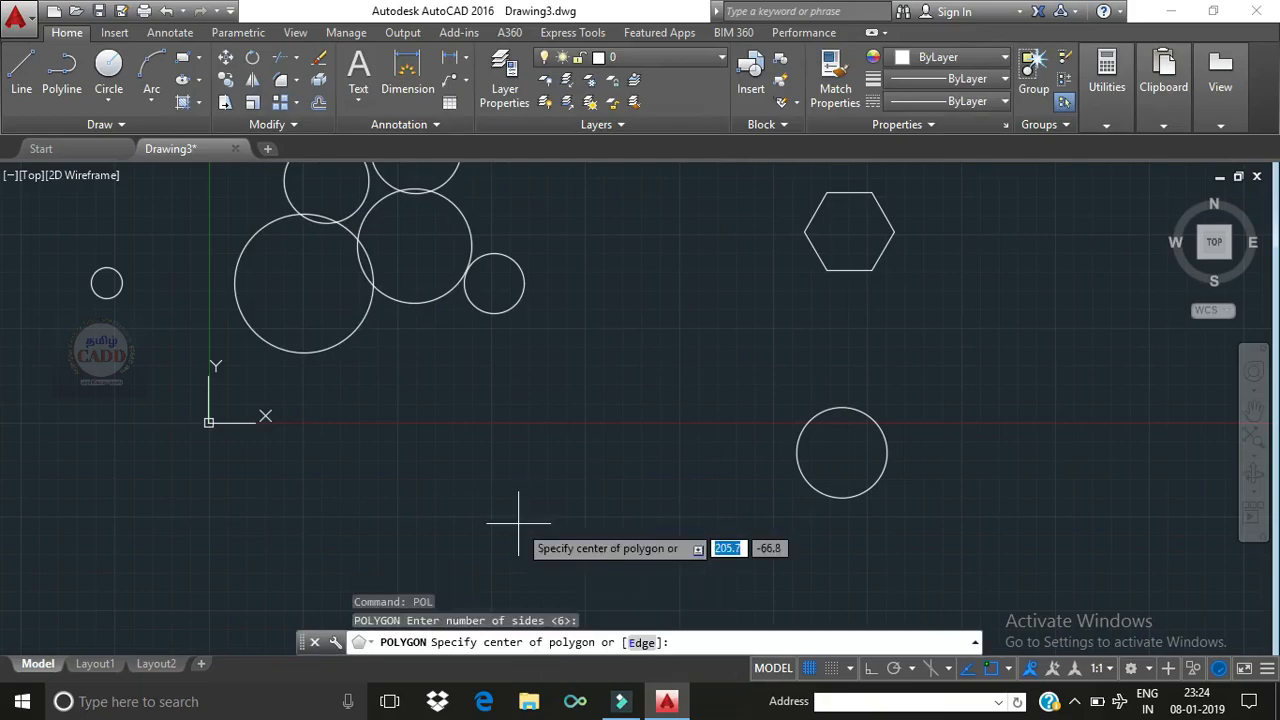
click(842, 452)
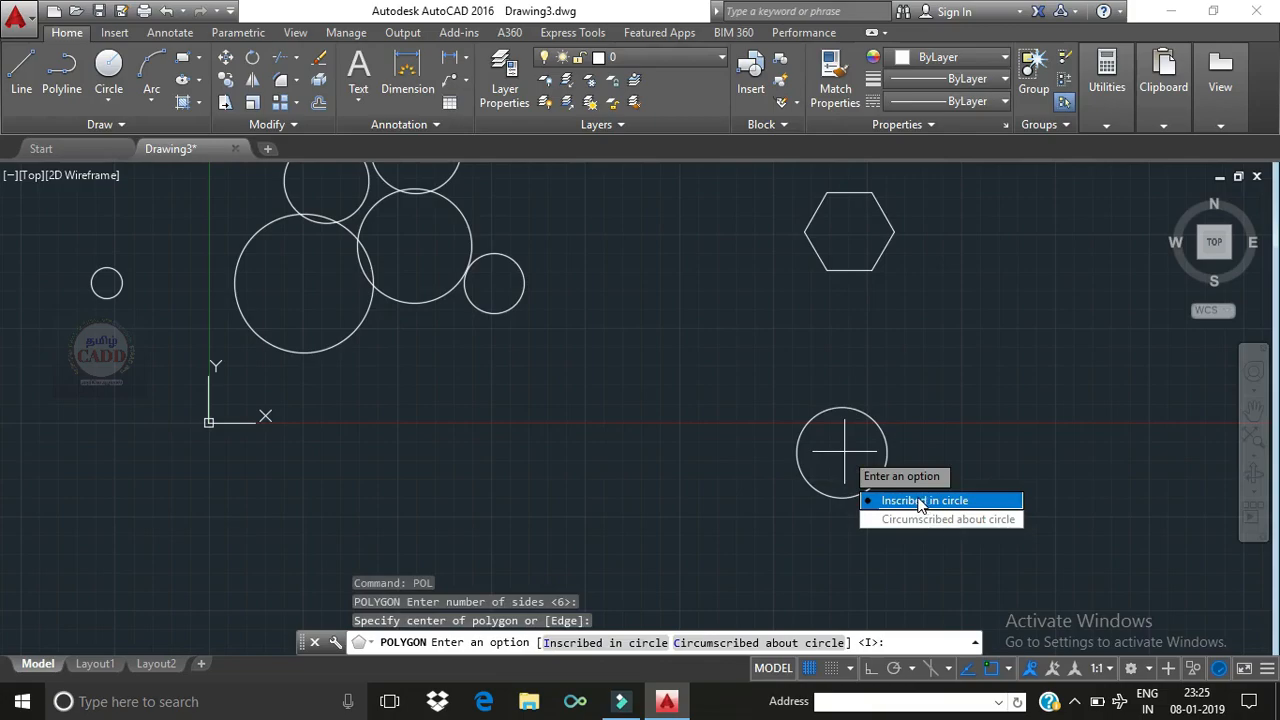
click(920, 502)
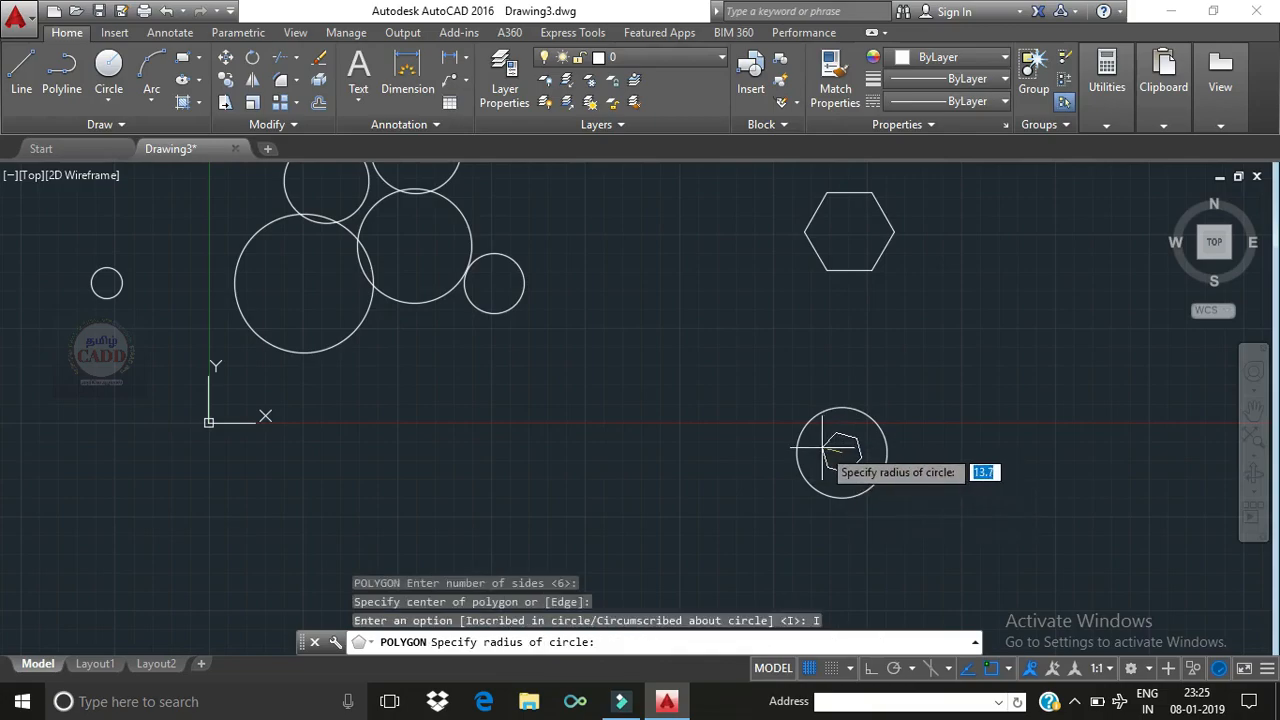
text(30)
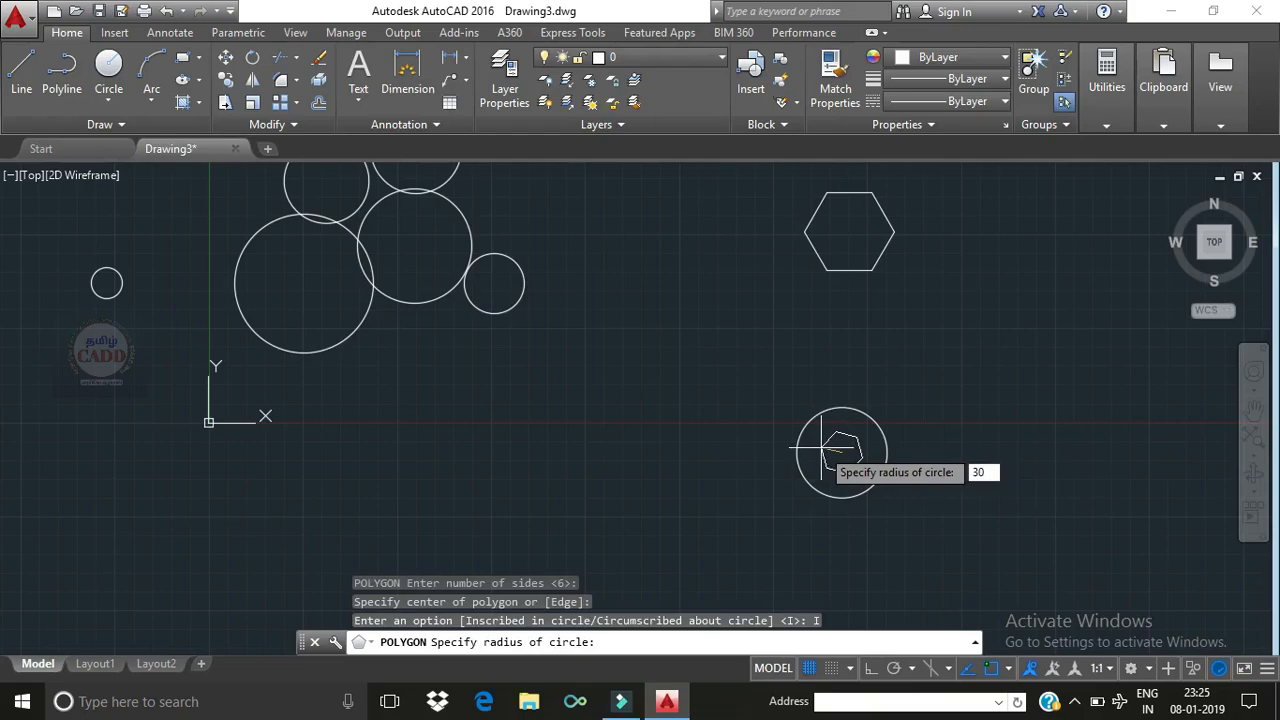
key(Return)
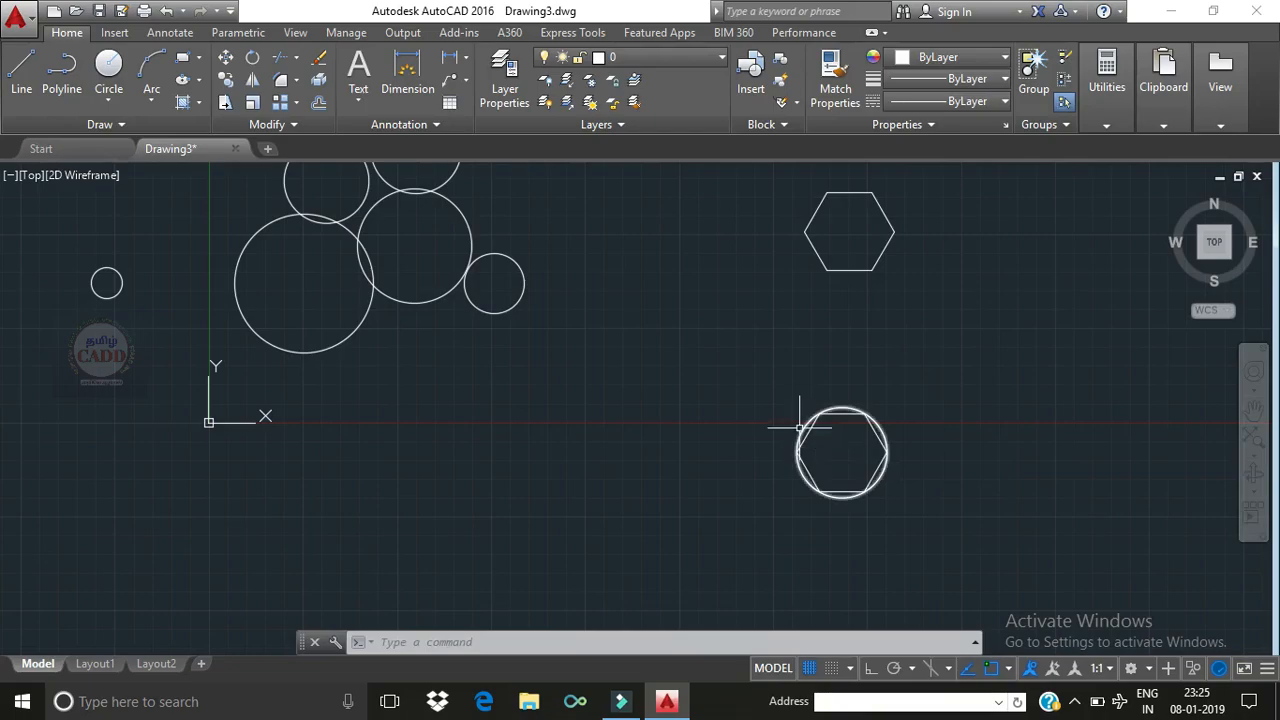
Step: Erase the inscribed hexagon inside the lower circle
click(813, 430)
mouse_move(808, 438)
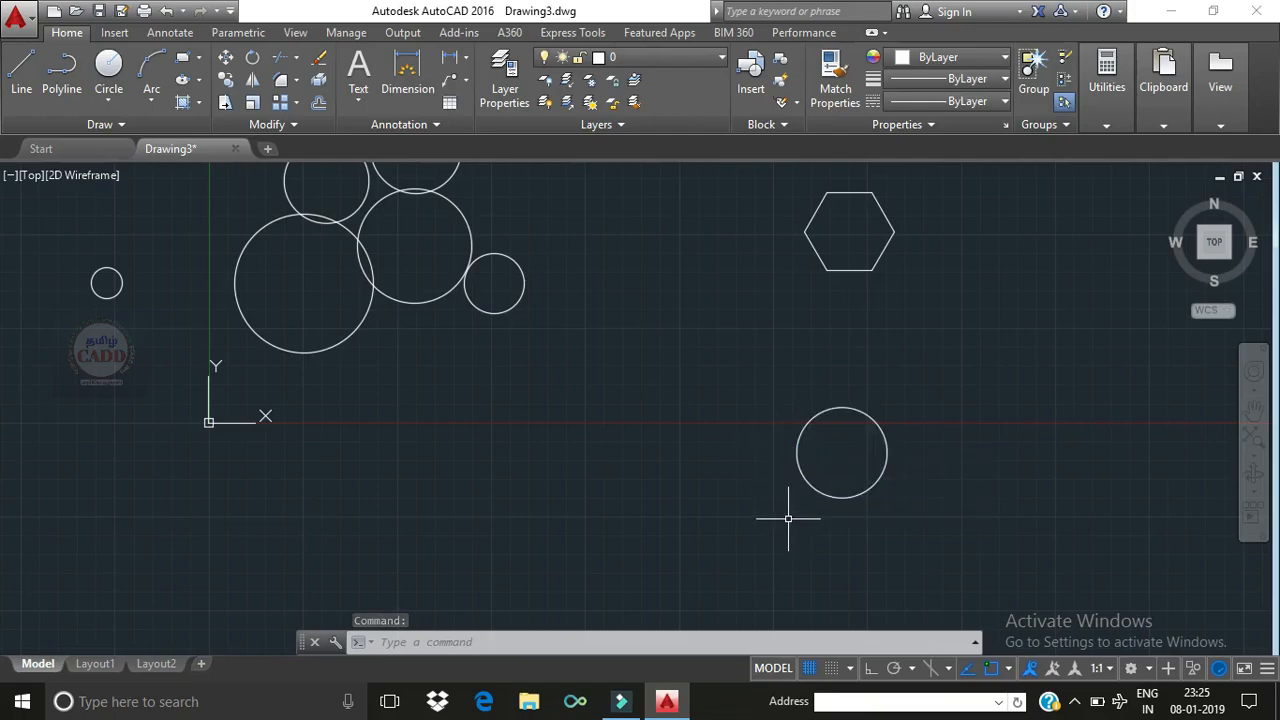
key(Delete)
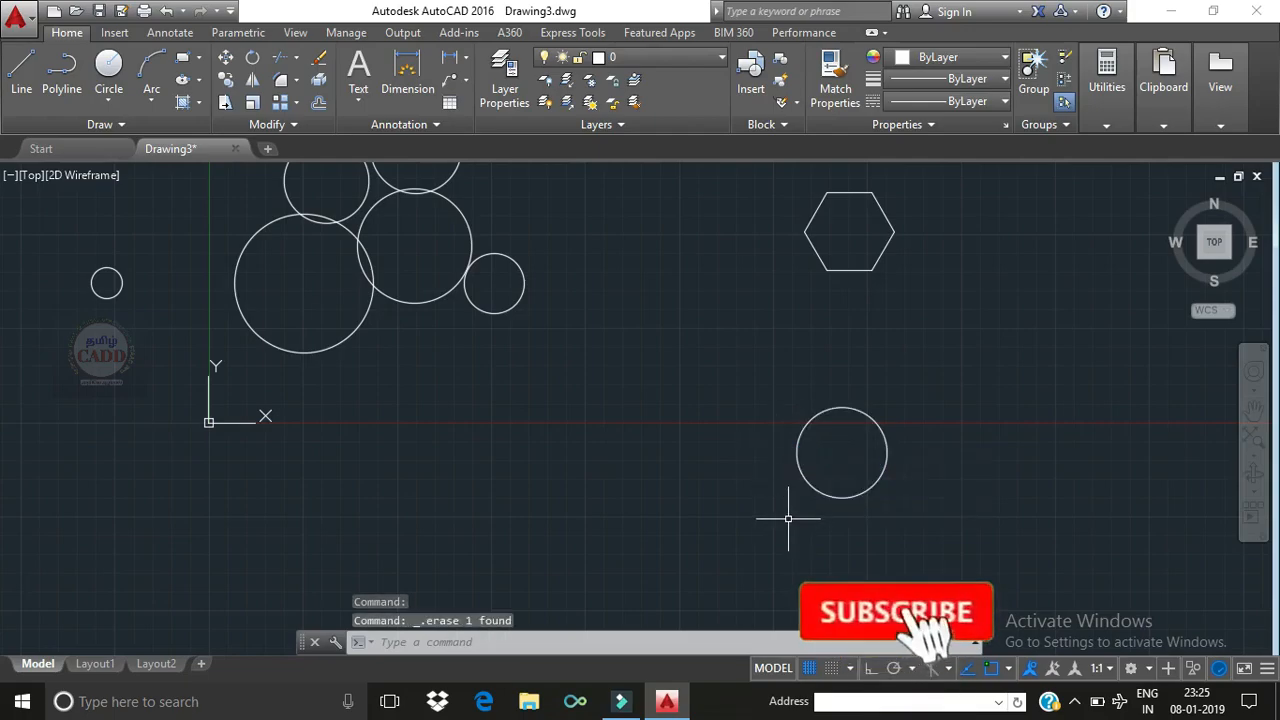
Step: Draw a six-sided polygon centered on the lower circle, circumscribed about a circle of radius 30
text(pol)
key(Return)
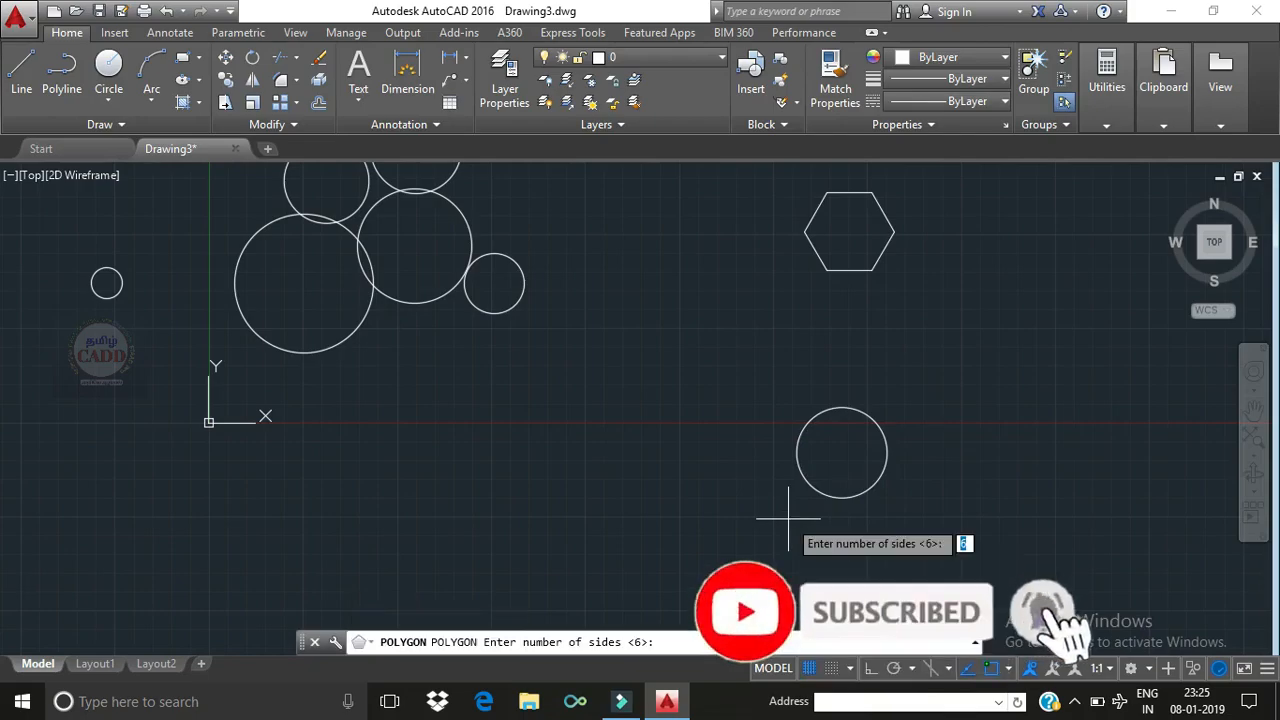
key(Return)
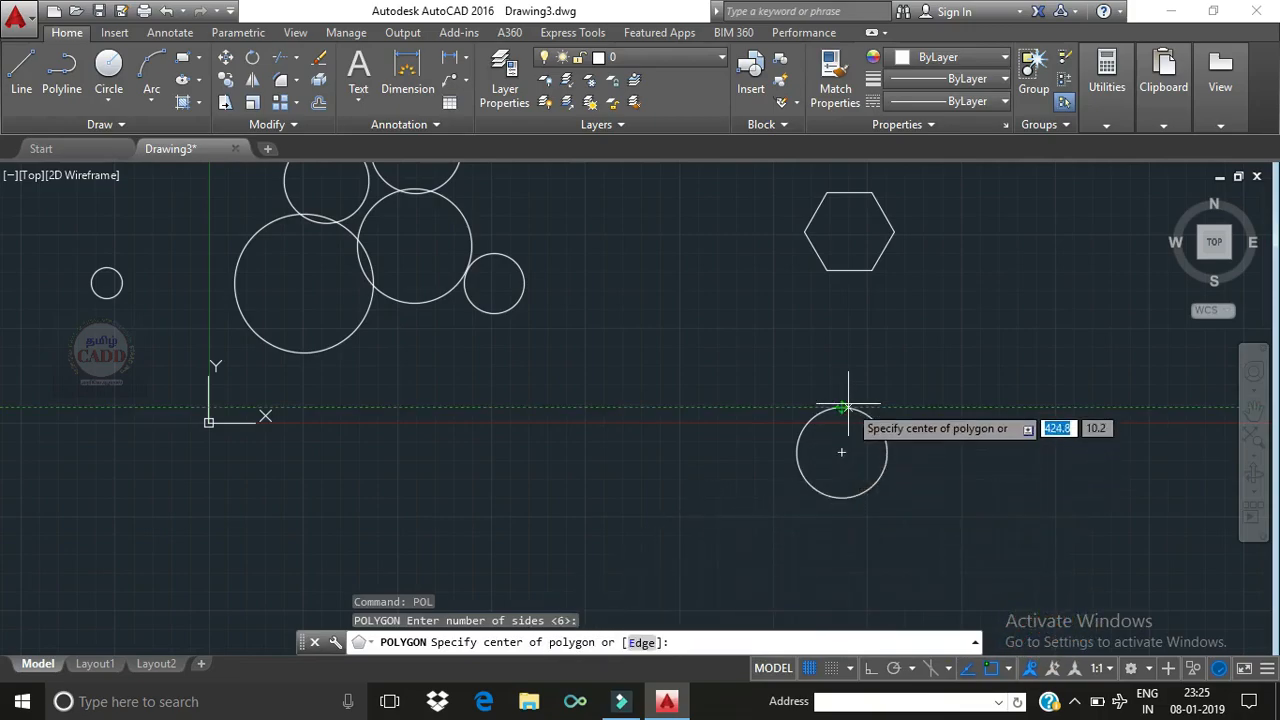
click(842, 453)
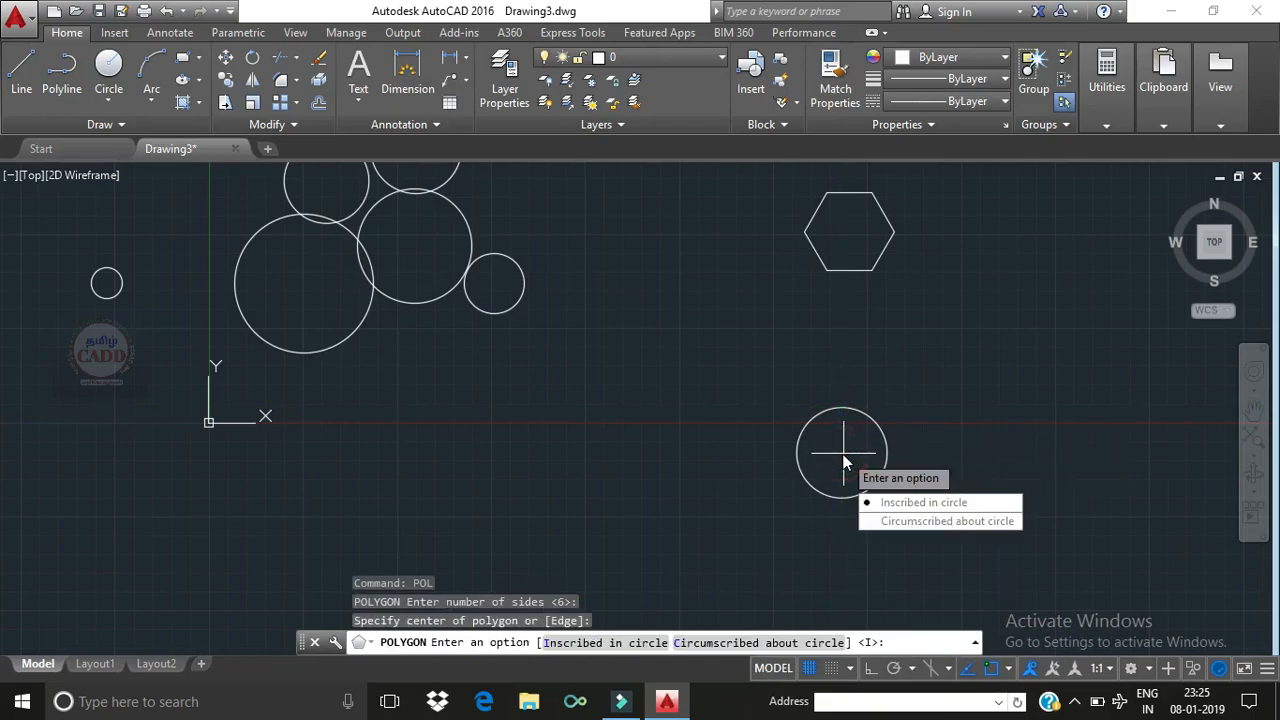
click(912, 521)
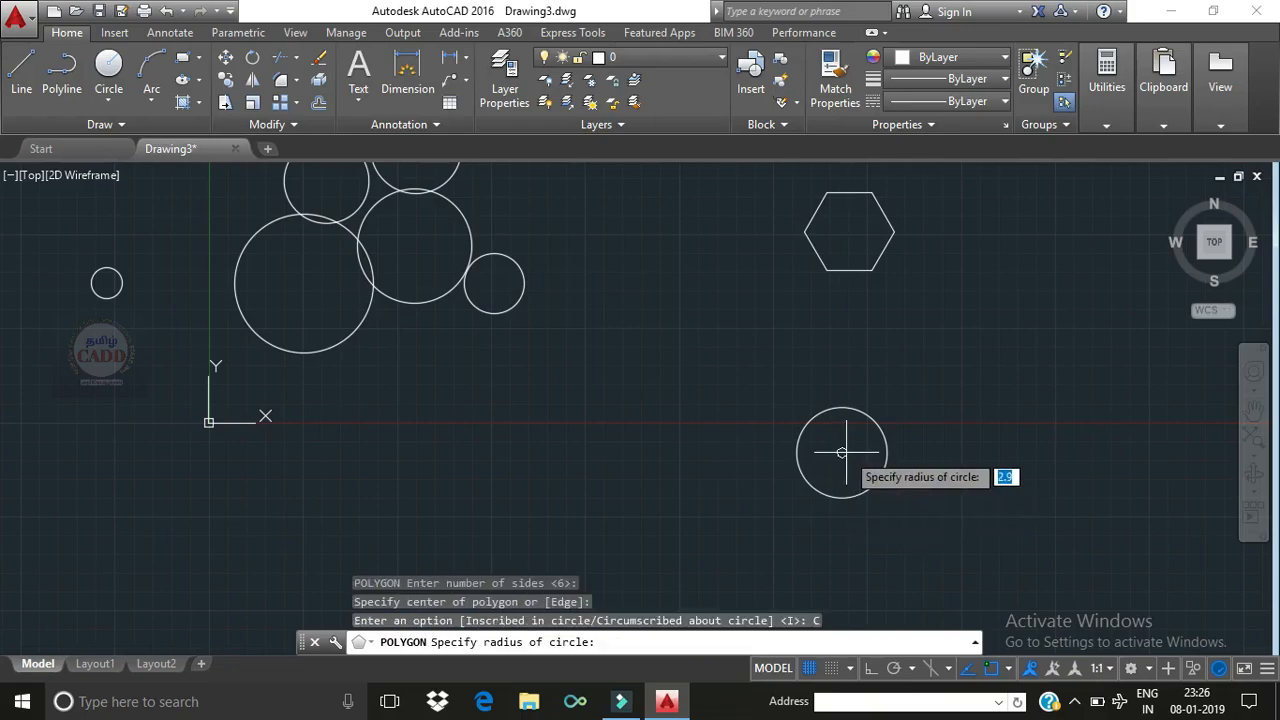
text(30)
key(Return)
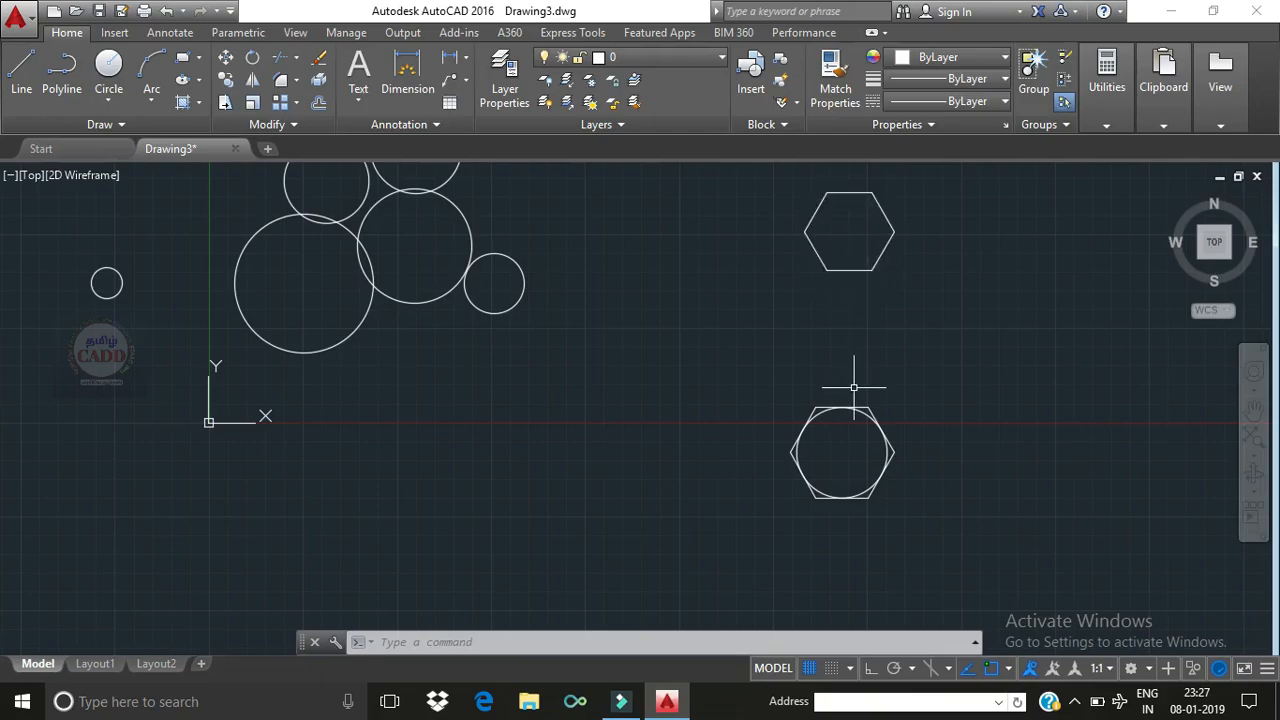
Step: Try a six-sided polygon by Edge along the upper hexagon's bottom edge, from its left to its right endpoint, and undo it
text(pol)
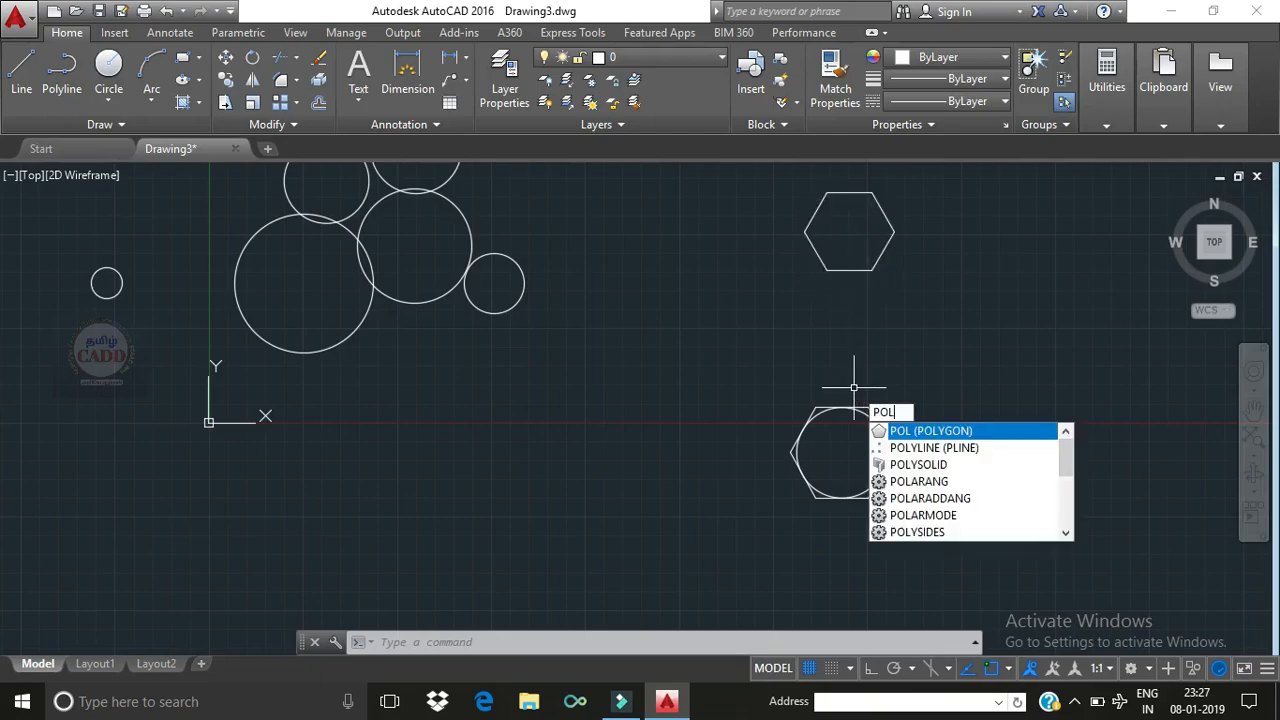
key(Return)
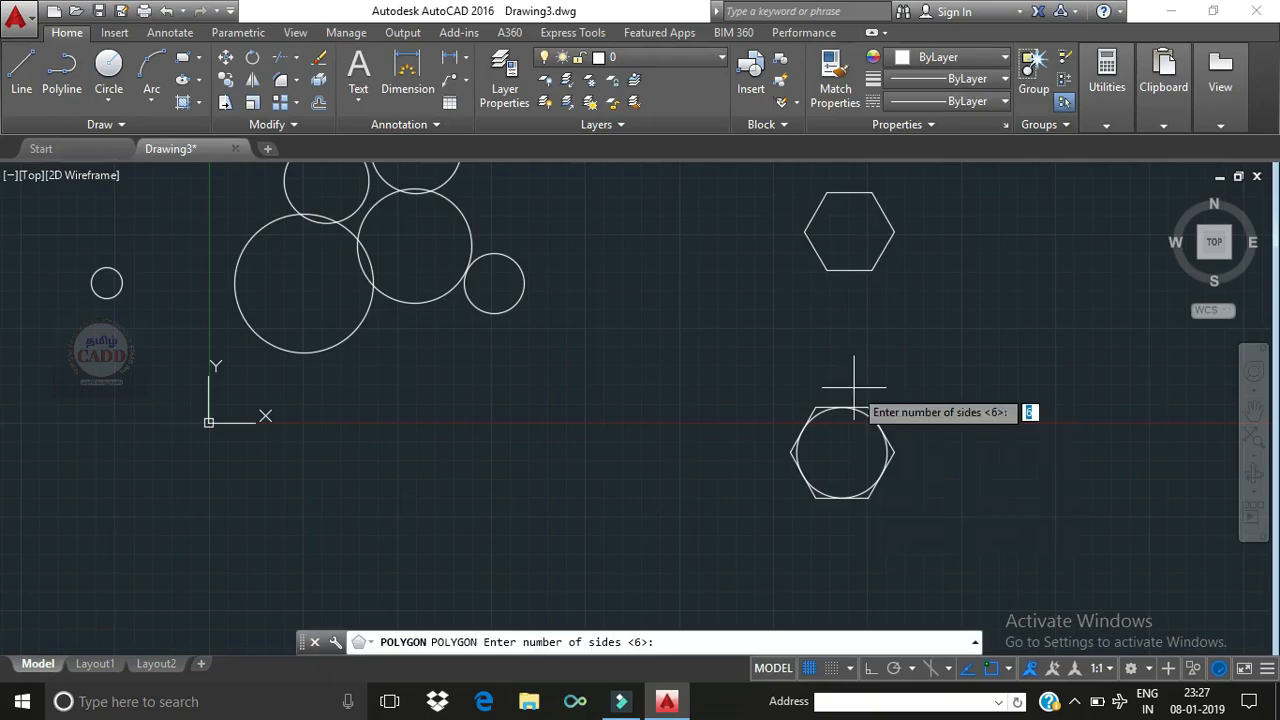
key(Return)
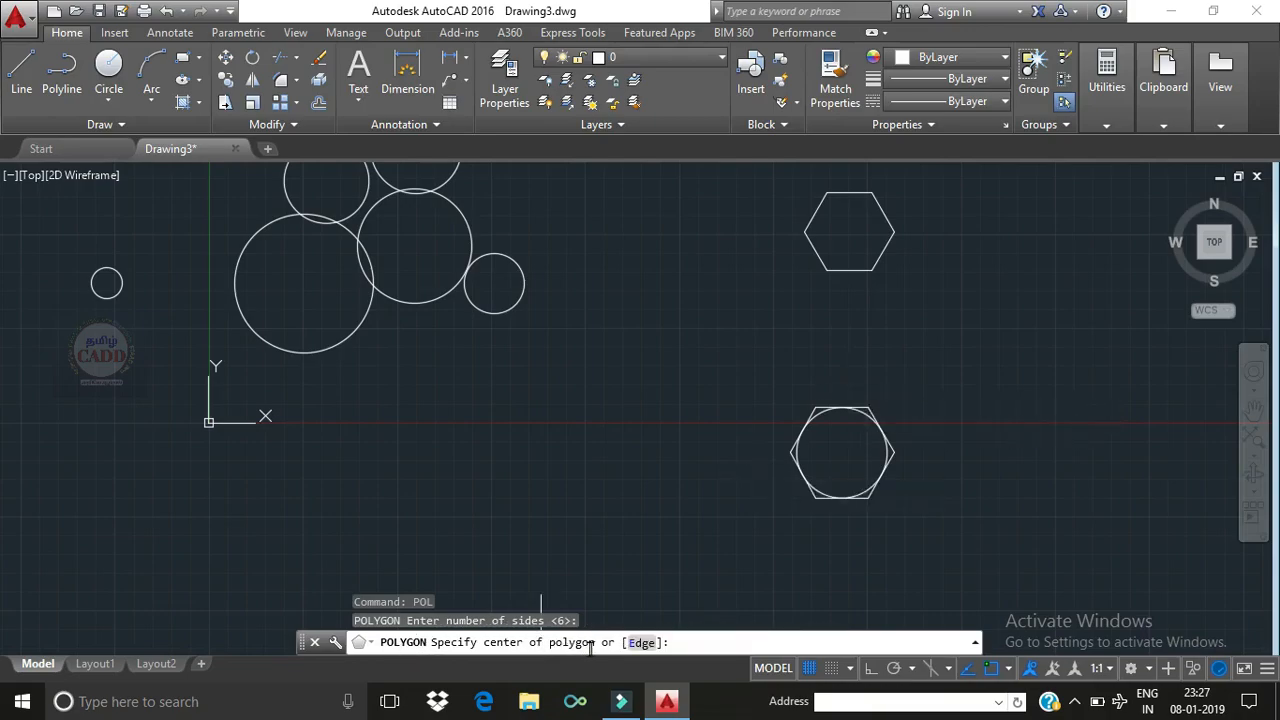
click(645, 644)
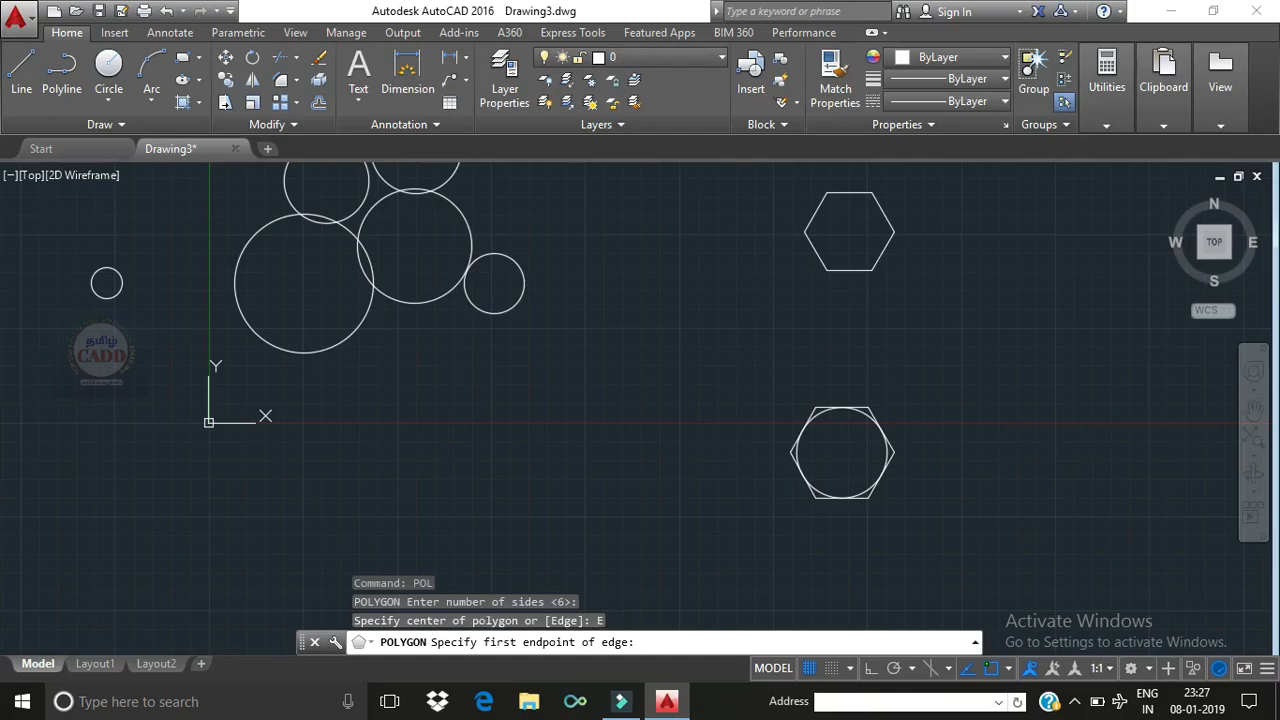
click(826, 270)
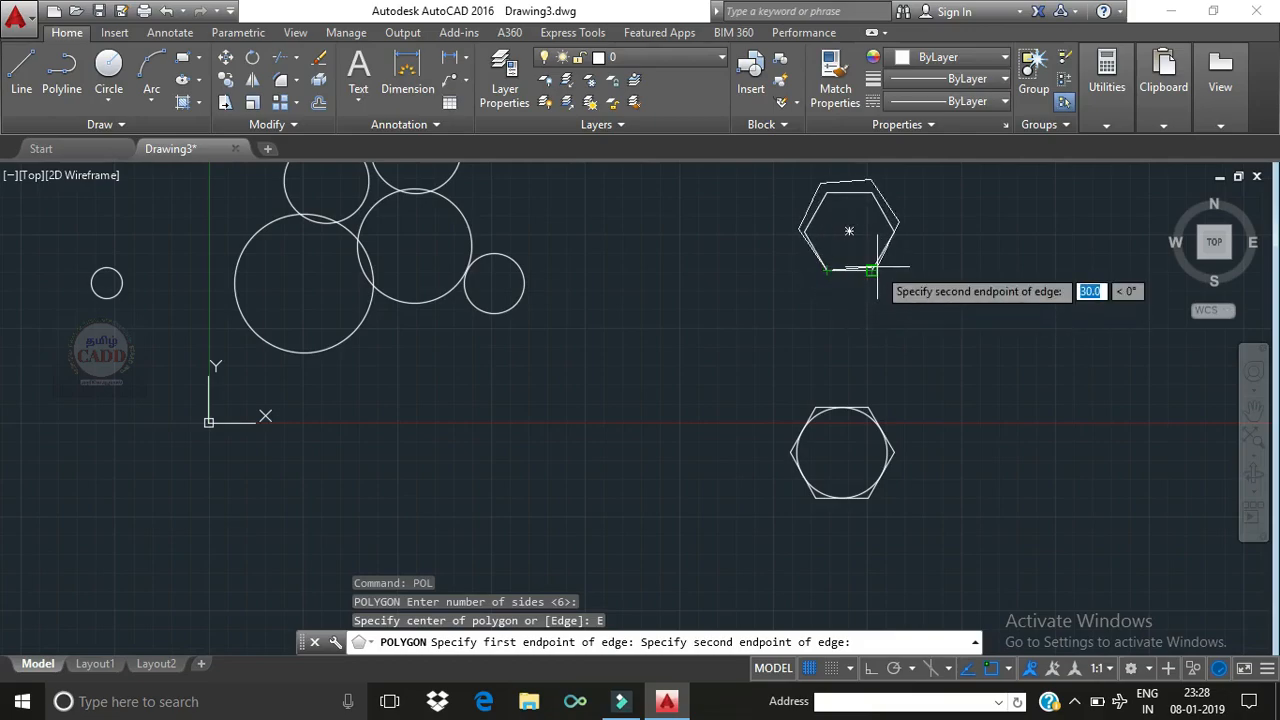
click(868, 270)
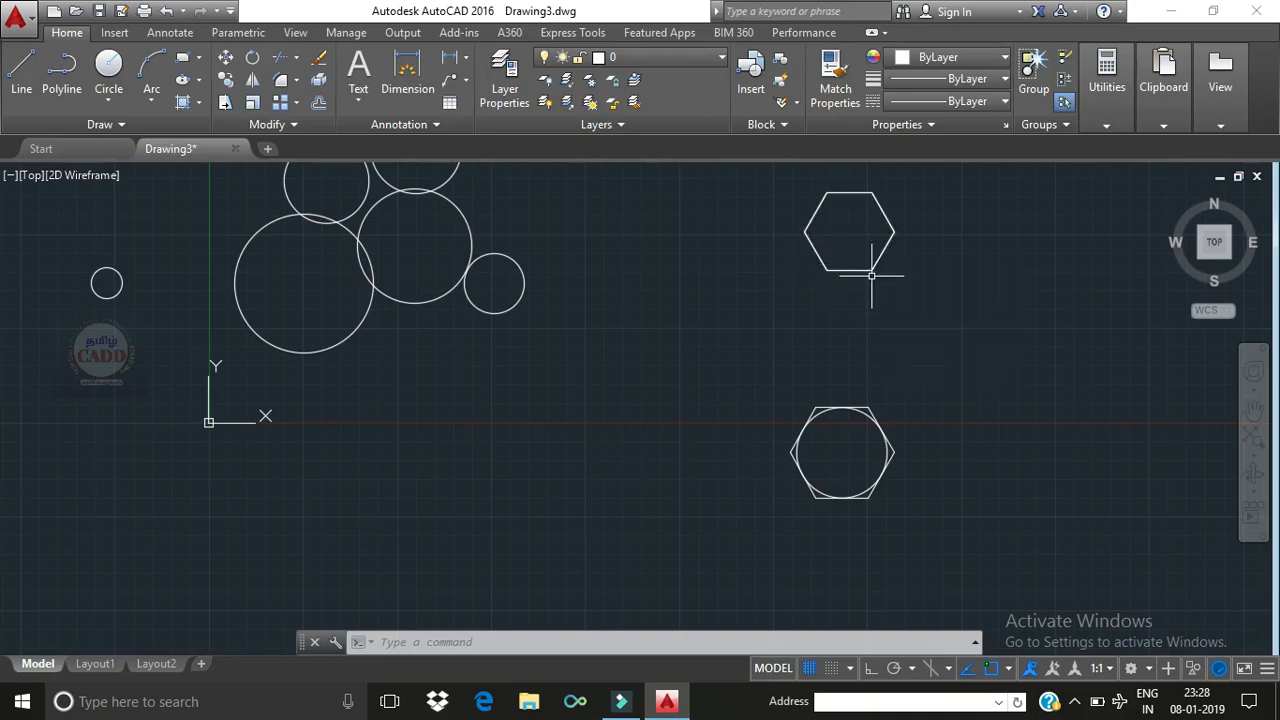
key(ctrl+z)
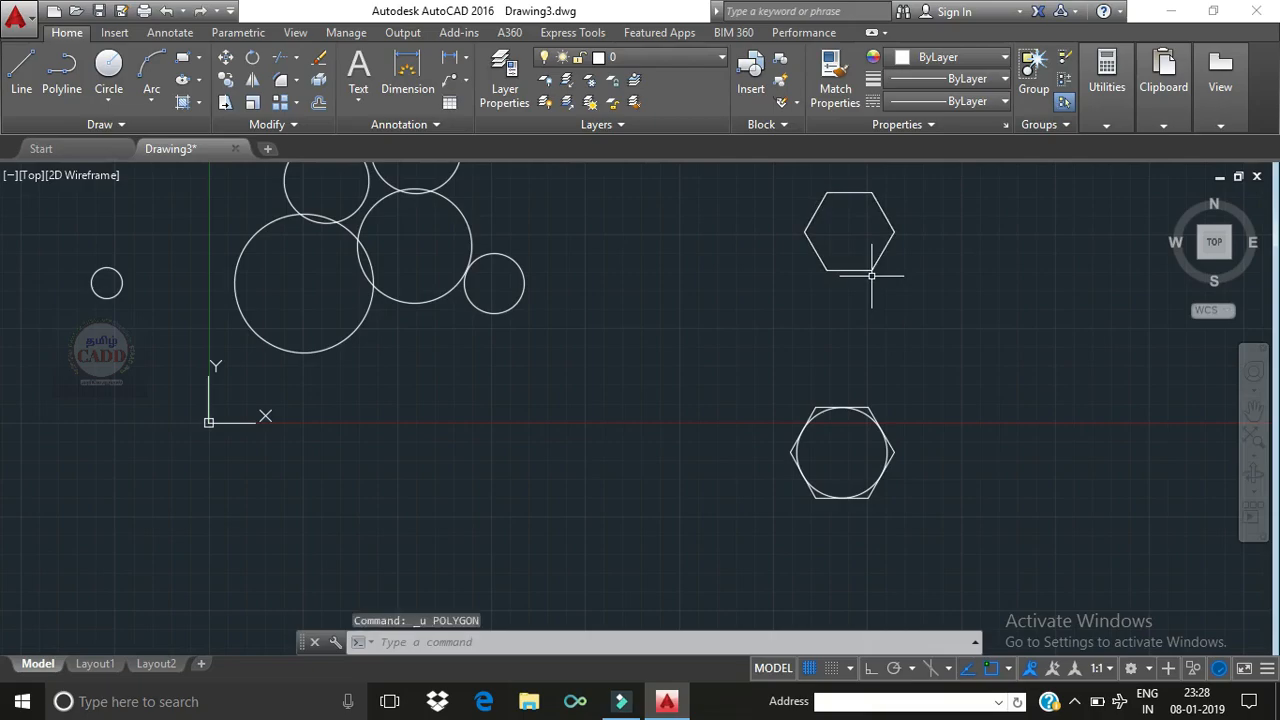
Step: Draw a six-sided polygon by Edge below the upper hexagon, specifying its bottom edge from the right to the left endpoint
text(pol)
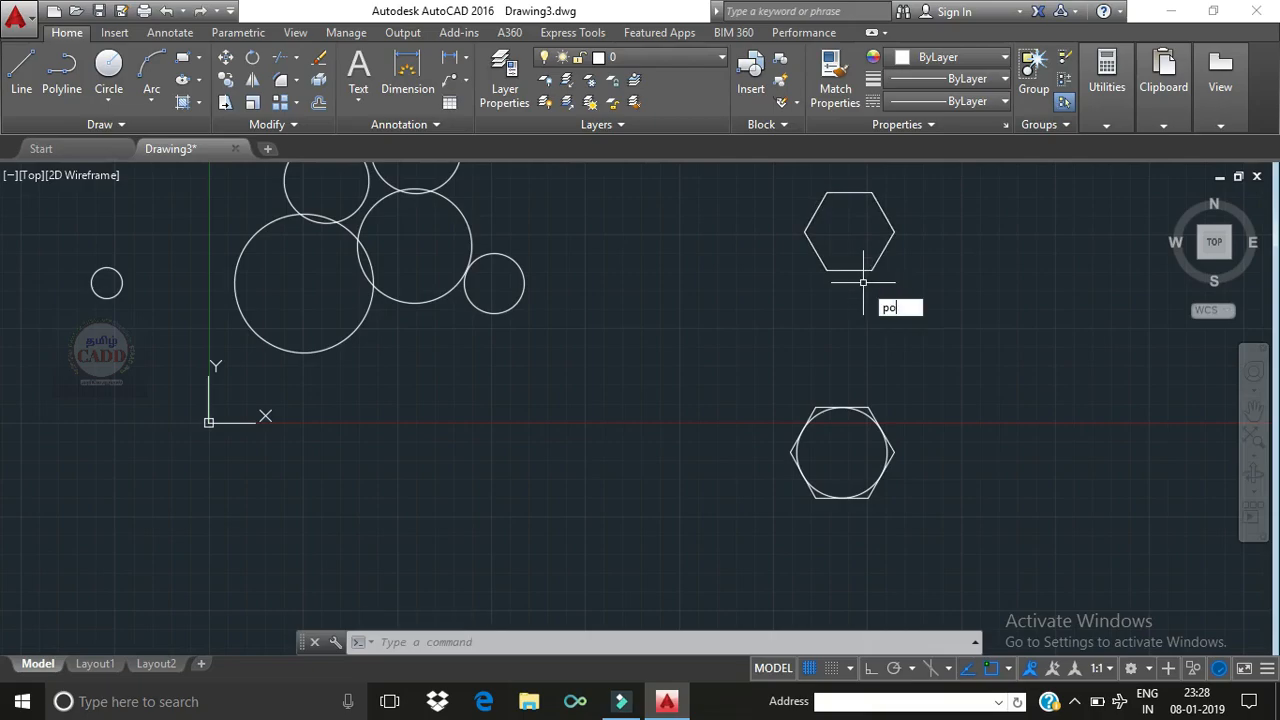
key(Return)
key(Return)
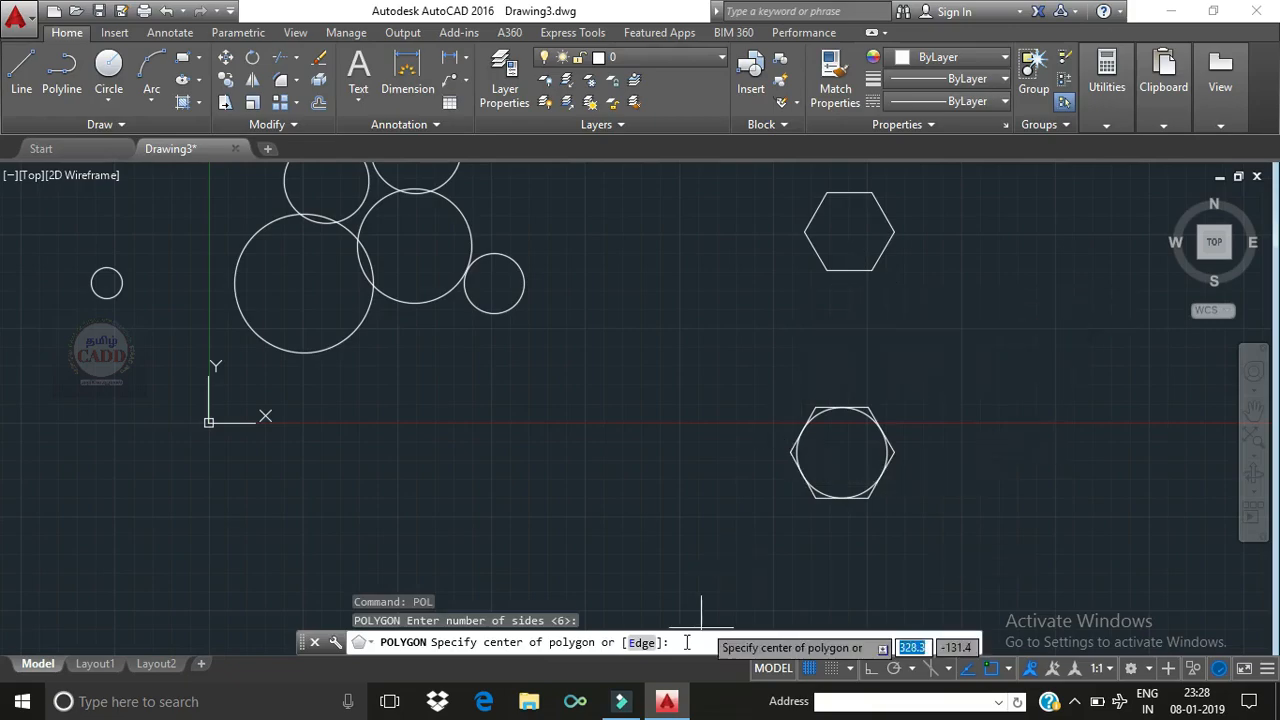
click(641, 643)
click(871, 270)
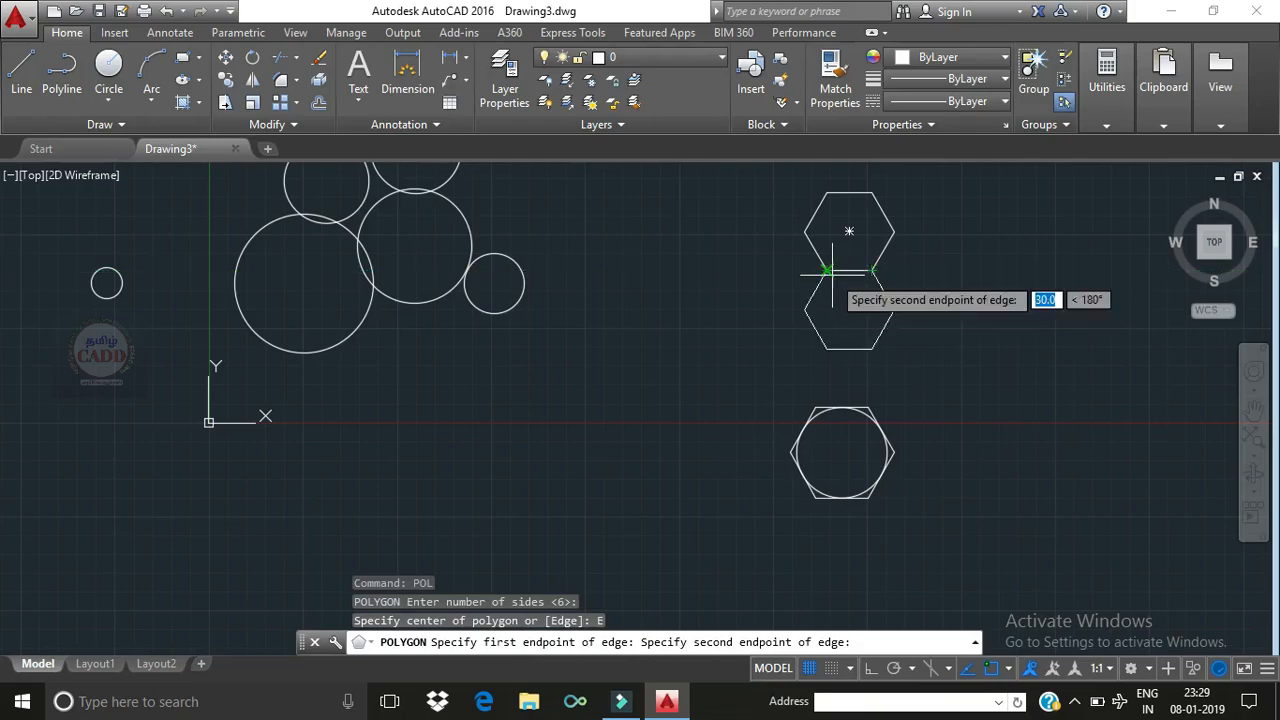
click(827, 270)
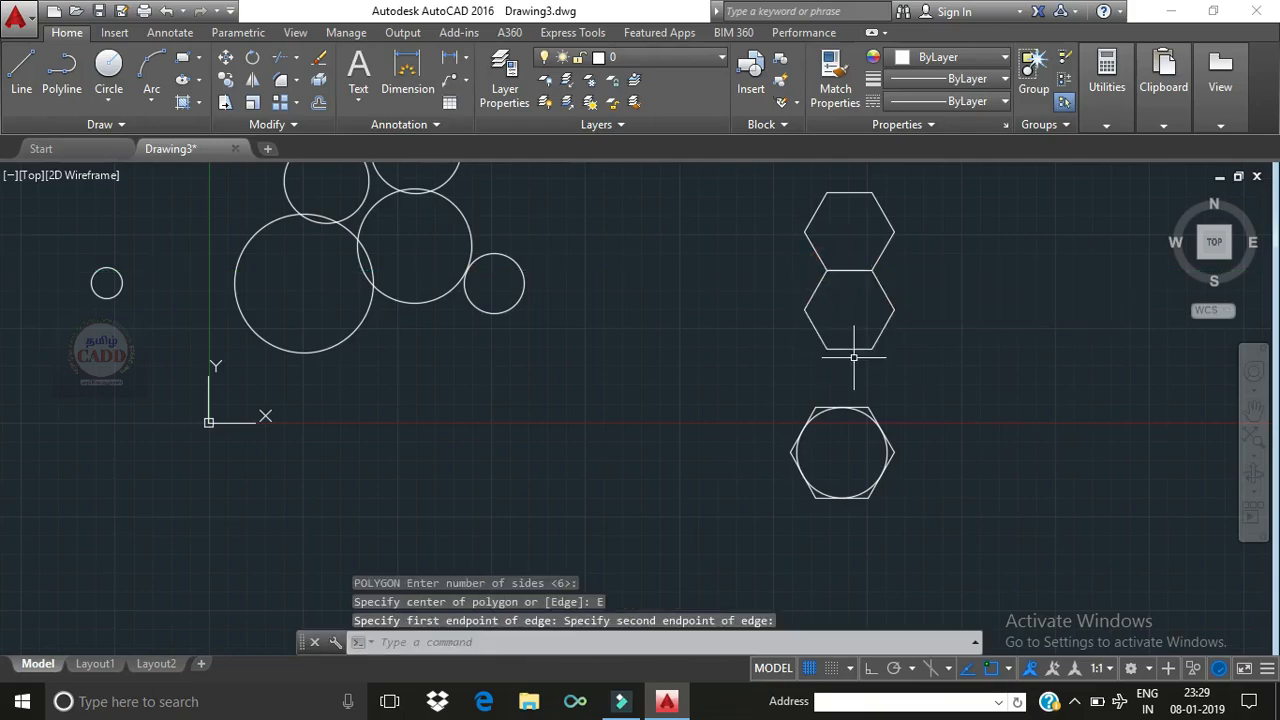